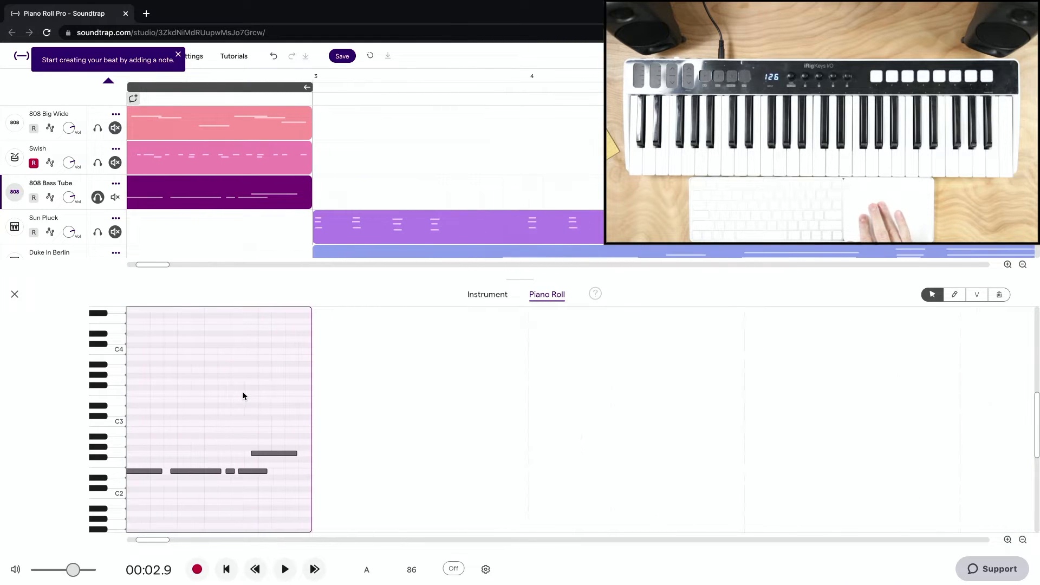
- Move the playhead back and forth along the timeline grid, finishing at the start of bar 2
scroll(244, 396, up, 3)
scroll(244, 396, down, 3)
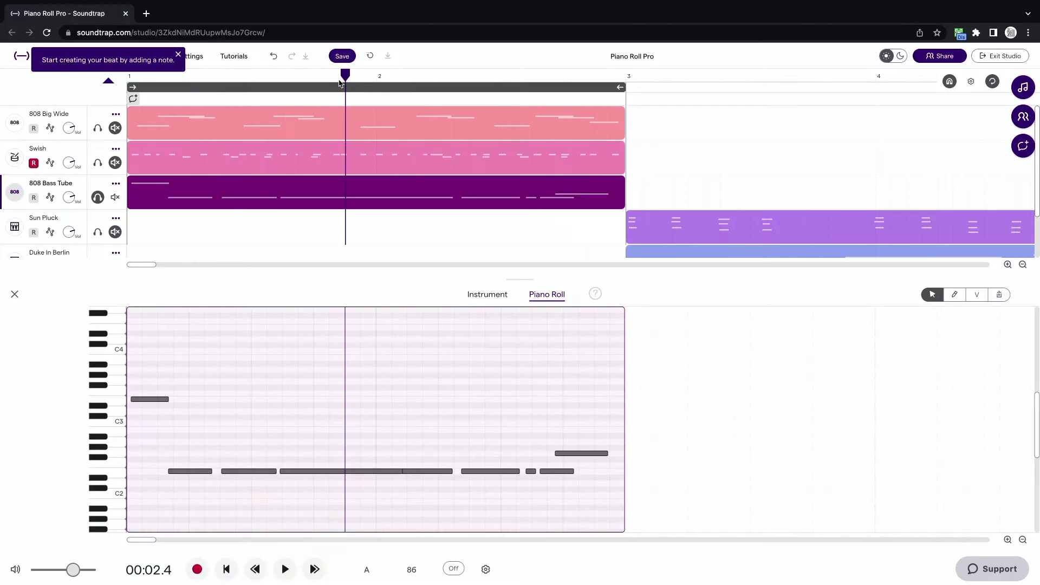
click(358, 88)
drag(358, 87, 434, 100)
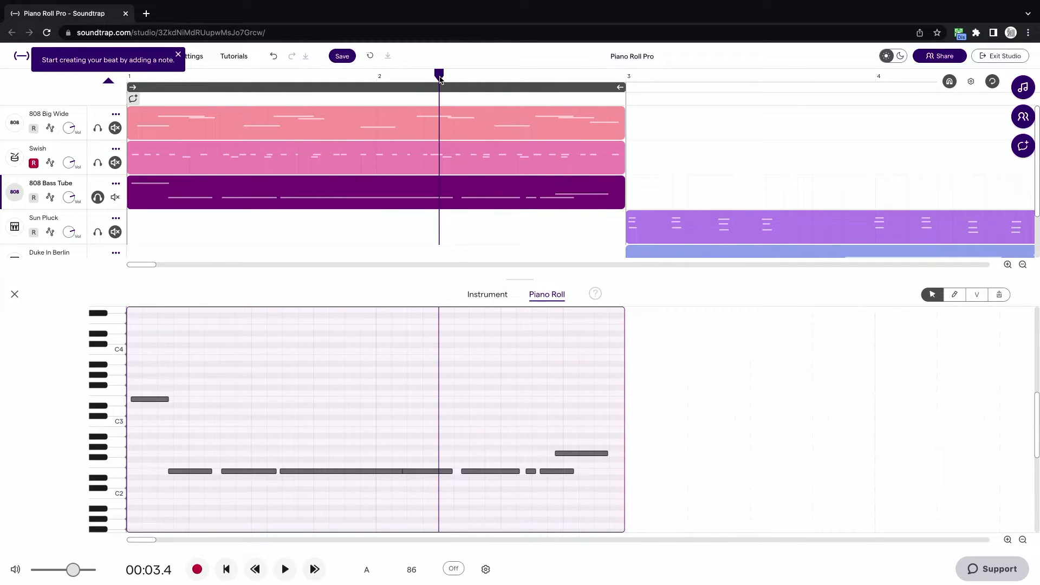
drag(440, 79, 371, 96)
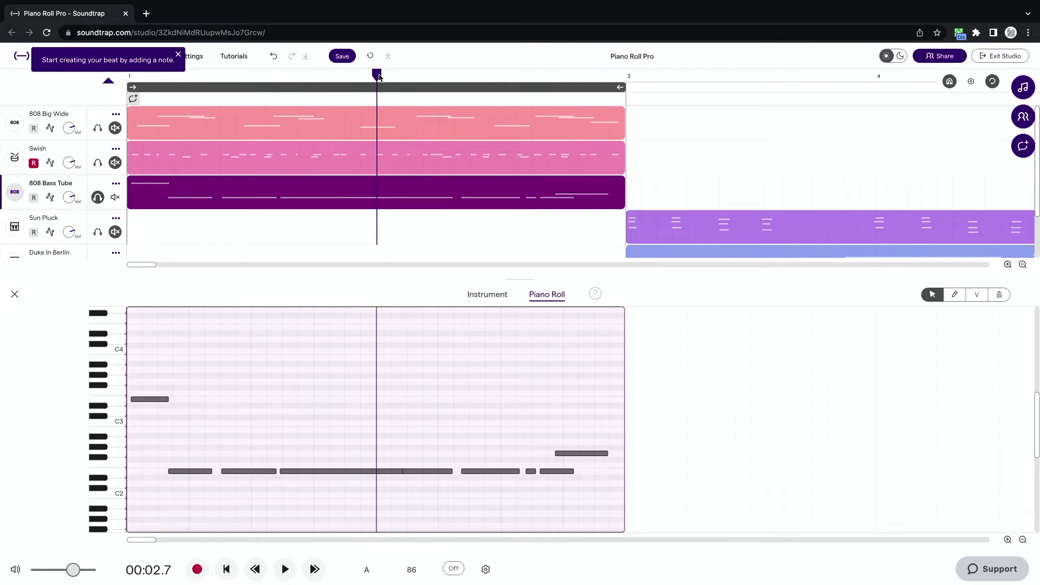
drag(380, 77, 395, 77)
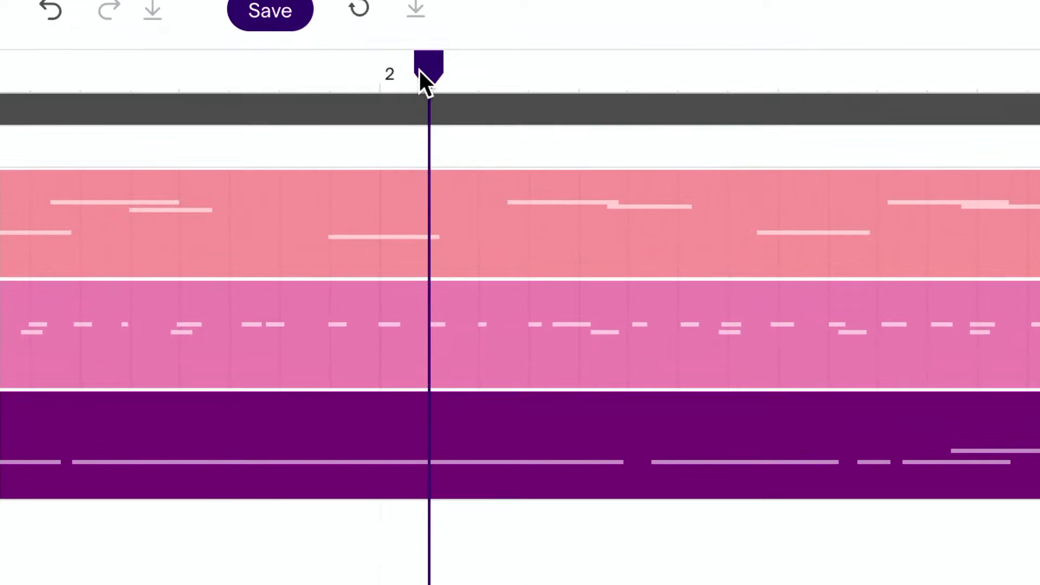
drag(419, 70, 375, 74)
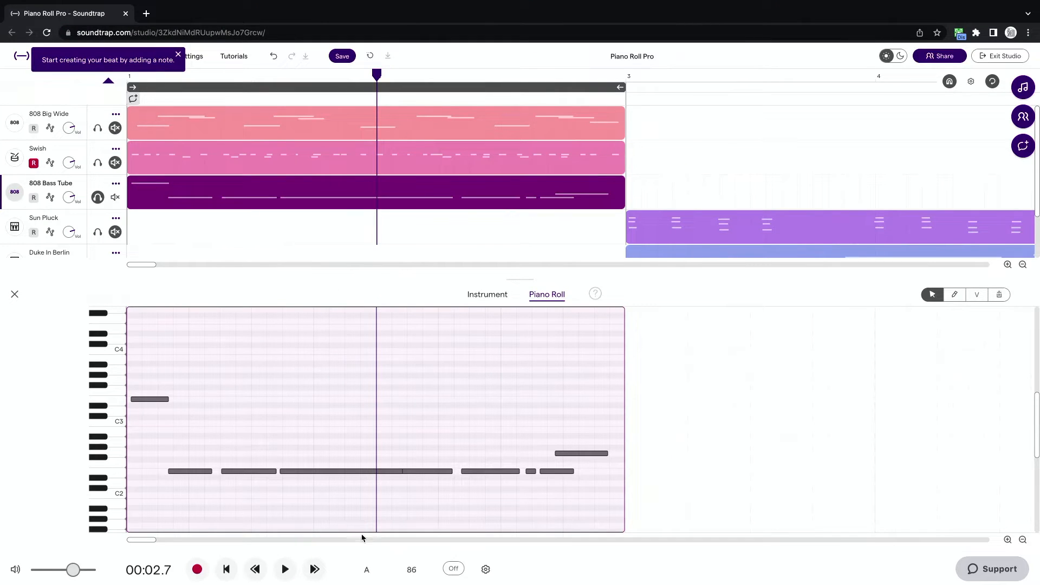
- Stop playback and set the timeline grid size to 1/16
scroll(378, 425, up, 10)
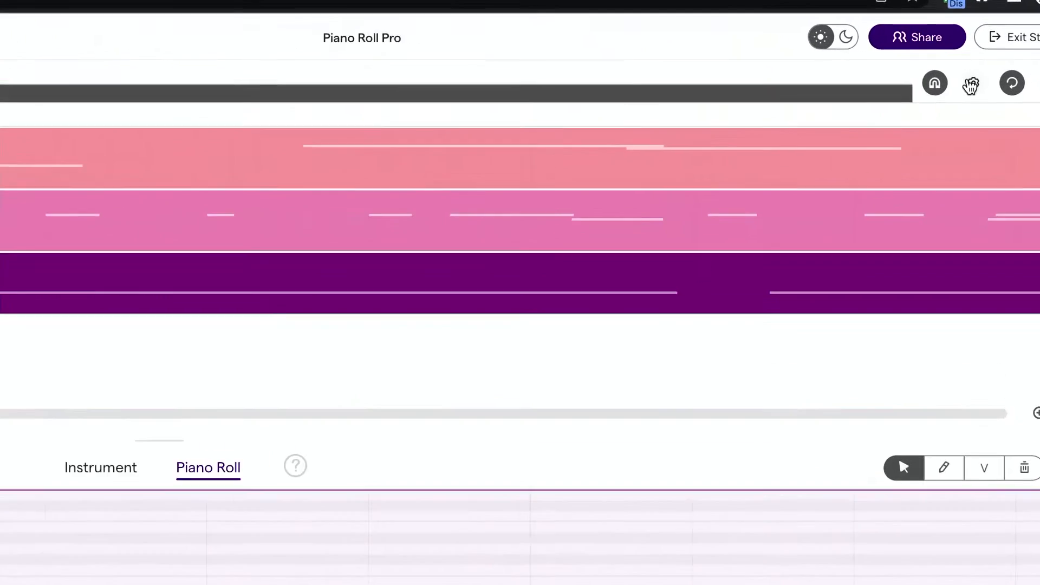
click(970, 84)
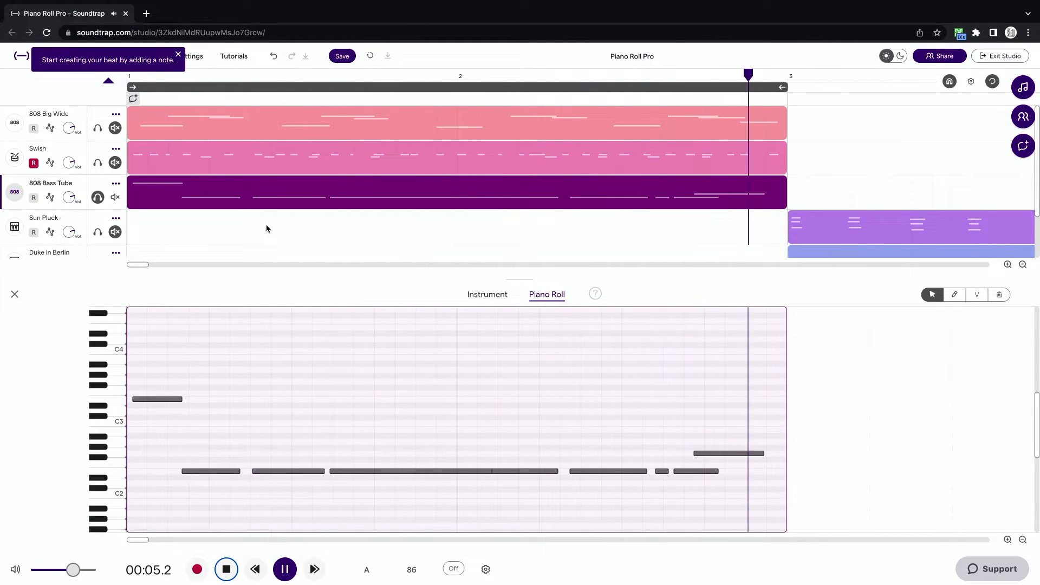
key(space)
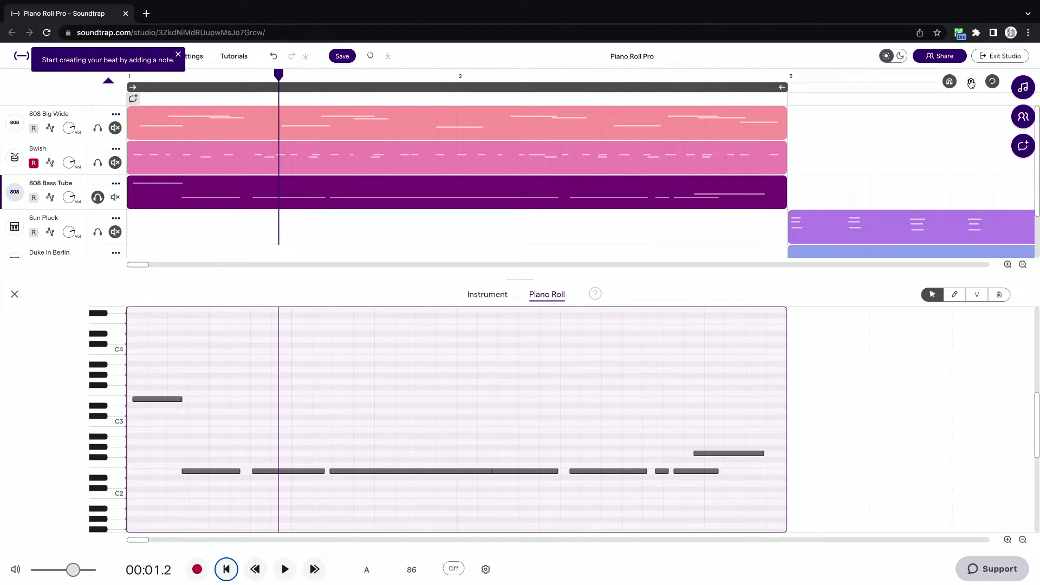
click(971, 82)
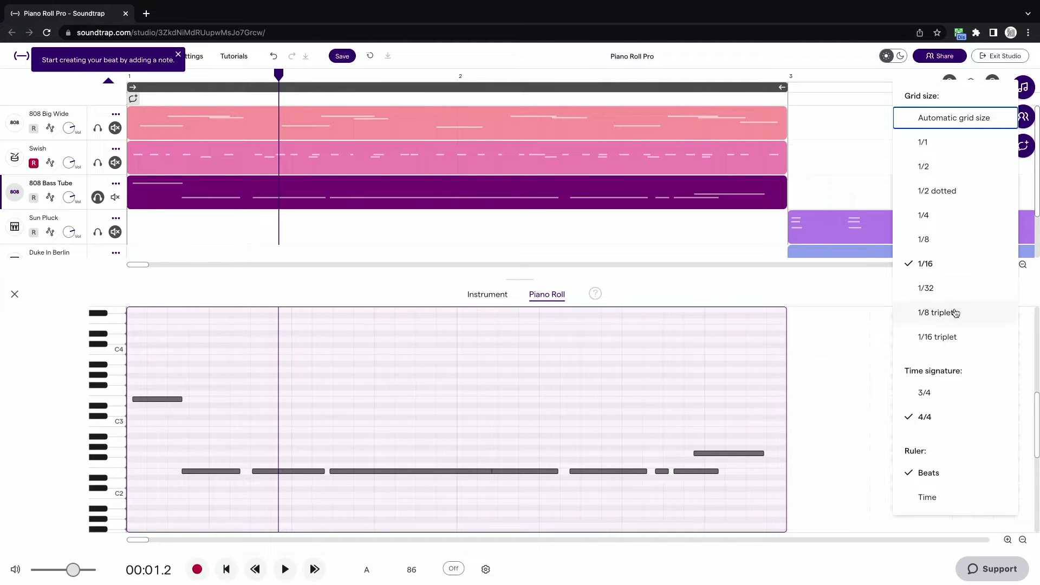
click(950, 269)
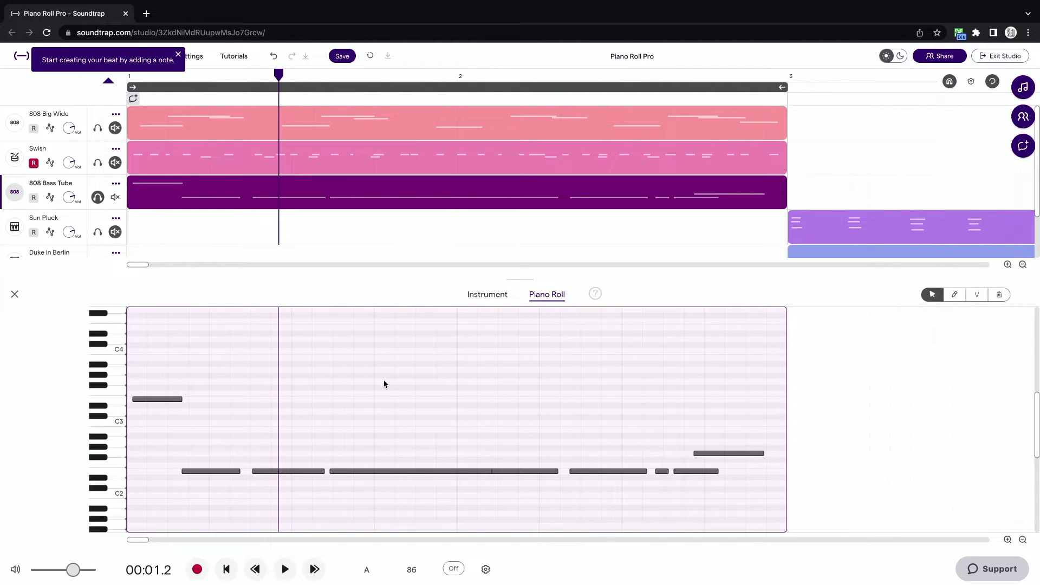
- Examine how the first 808 Bass Tube notes sit against the grid lines and view the region's editing options
click(211, 431)
scroll(210, 430, up, 10)
scroll(210, 430, left, 3)
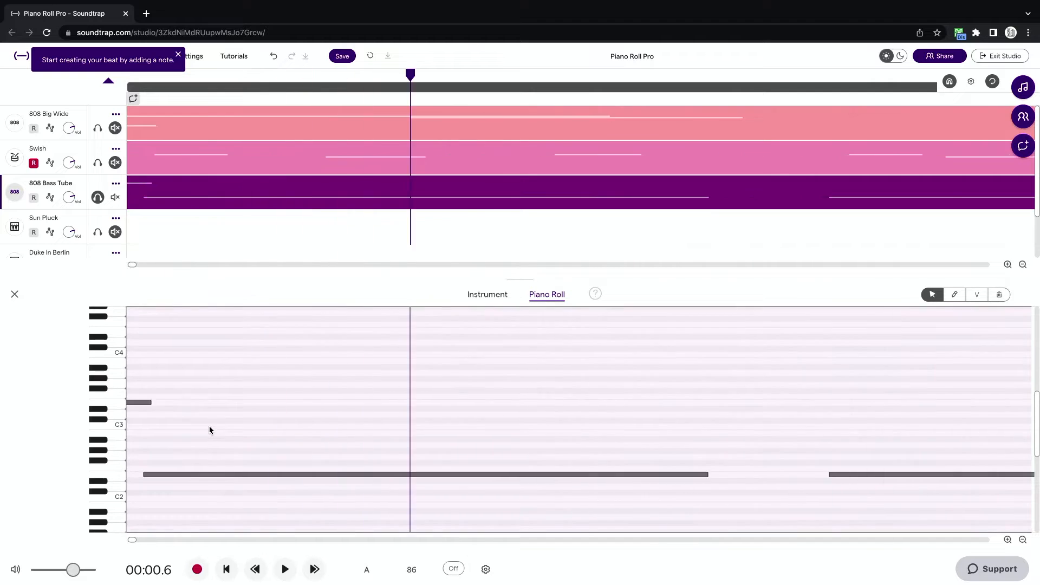
scroll(211, 430, down, 6)
scroll(211, 431, left, 2)
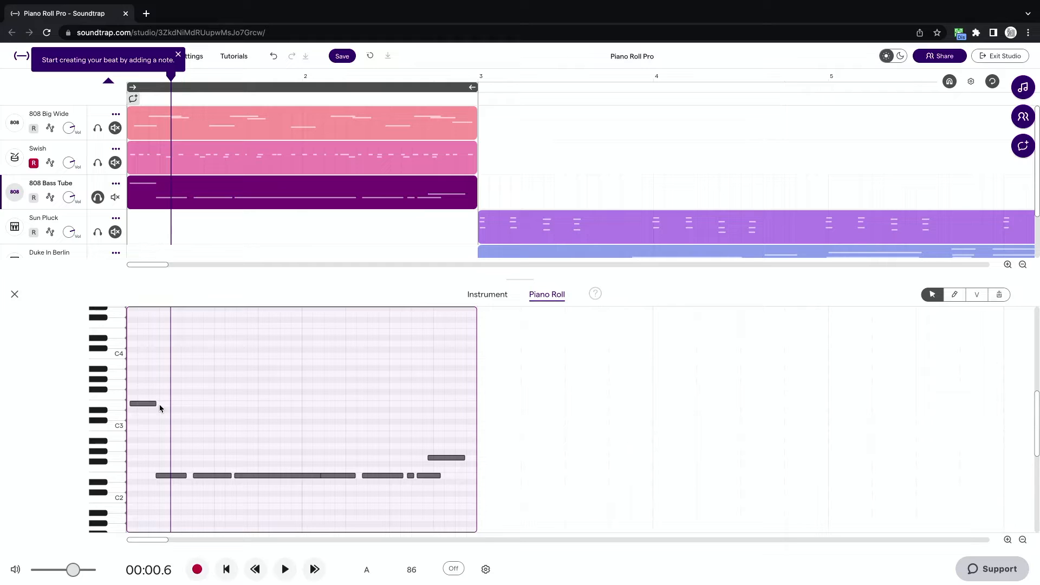
scroll(141, 405, up, 5)
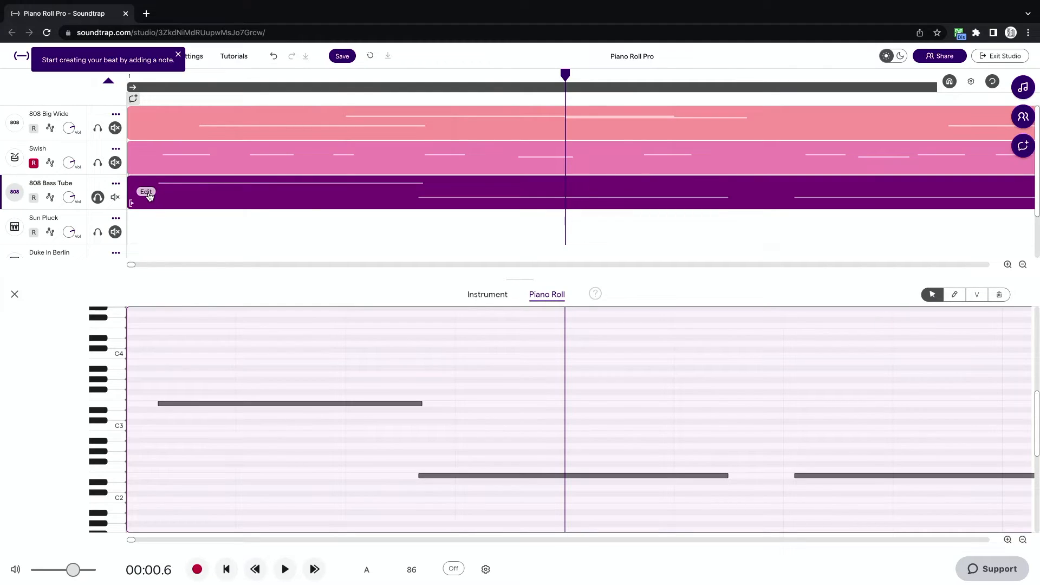
click(146, 192)
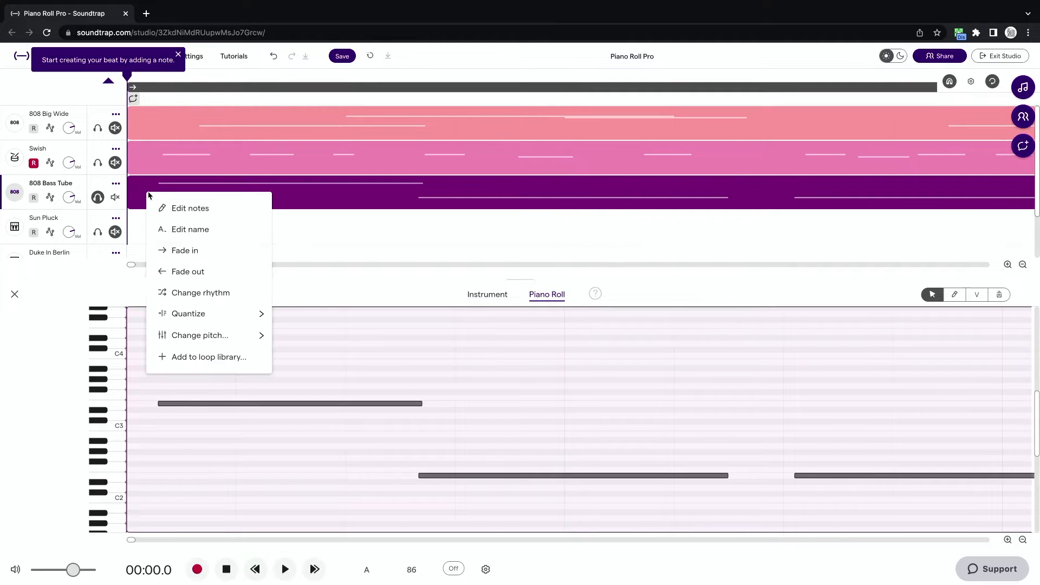
click(186, 429)
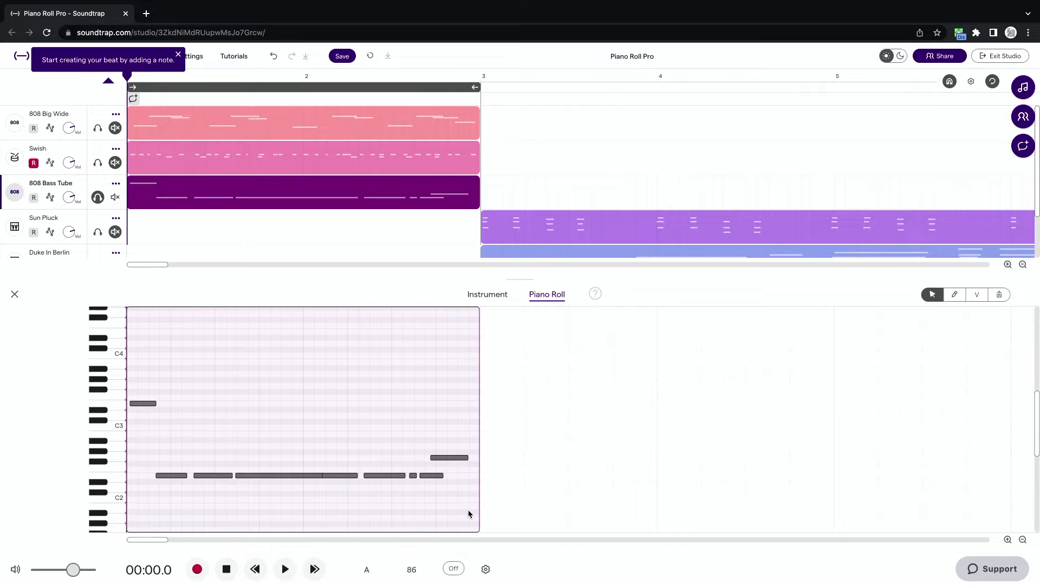
- Select the first three notes of the 808 Bass Tube region and quantize them to 1/16
drag(468, 514, 110, 358)
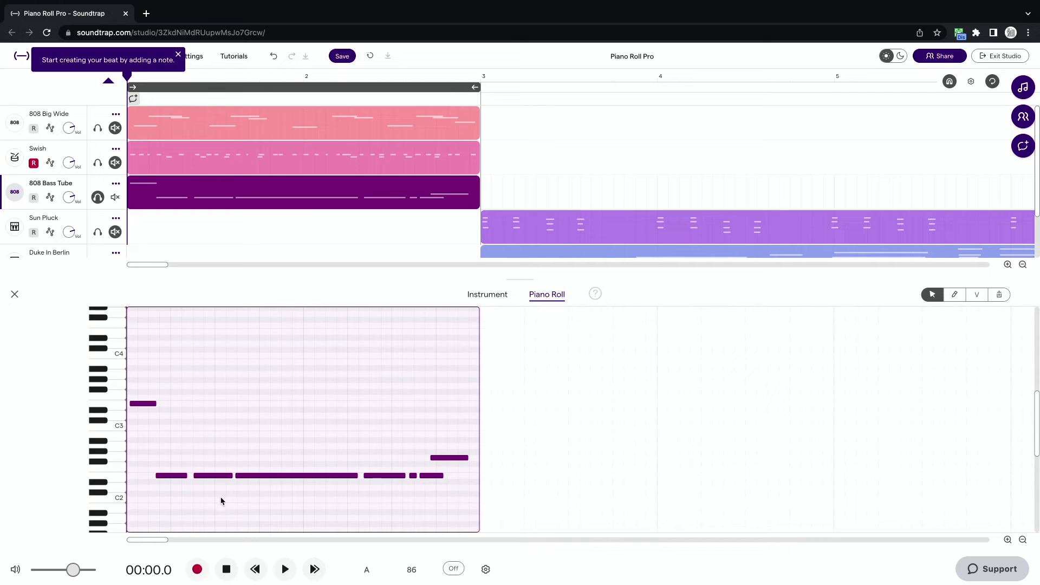
drag(221, 501, 126, 382)
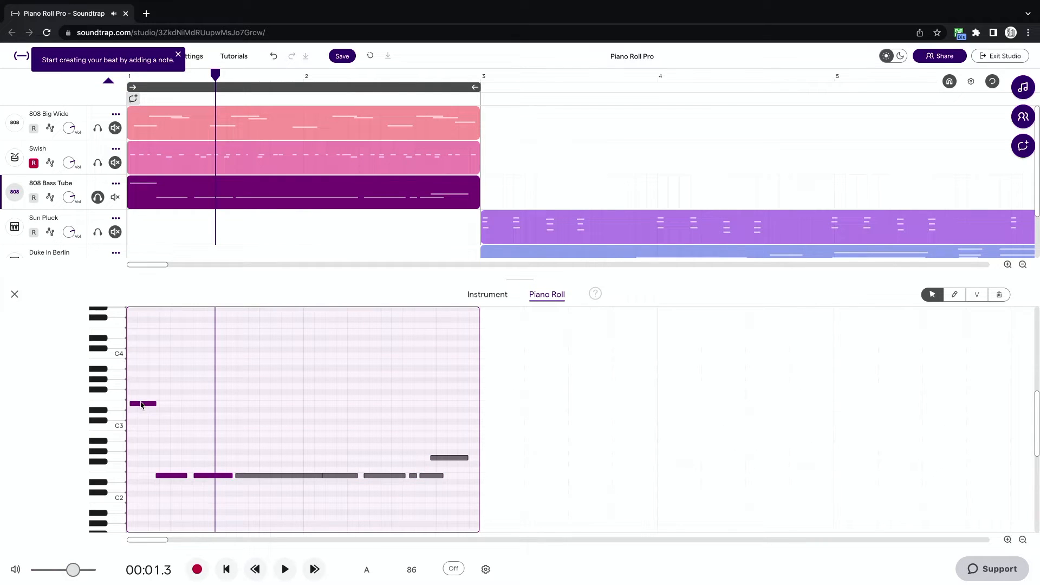
right_click(142, 409)
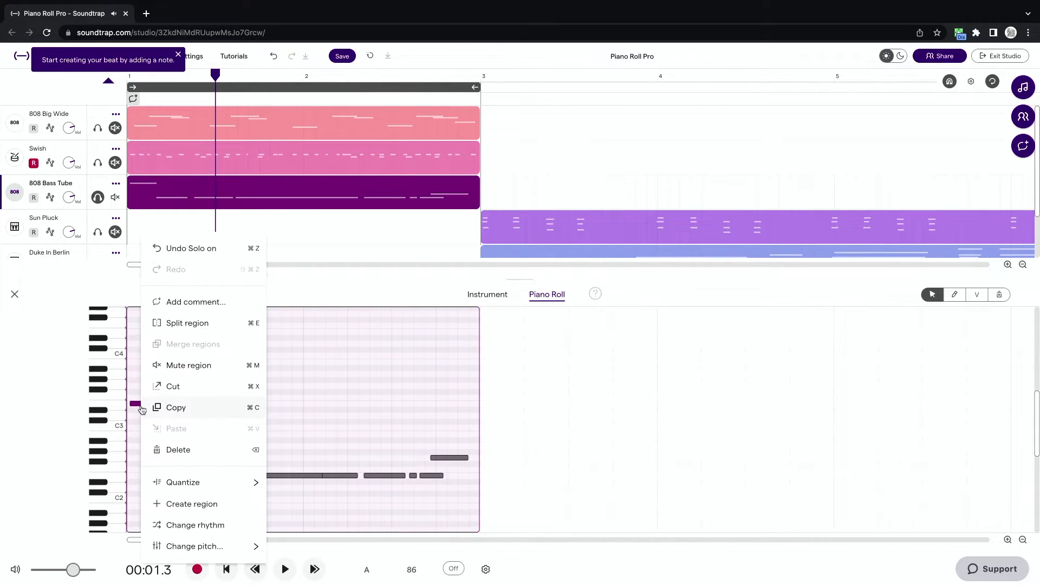
mouse_move(188, 479)
click(340, 400)
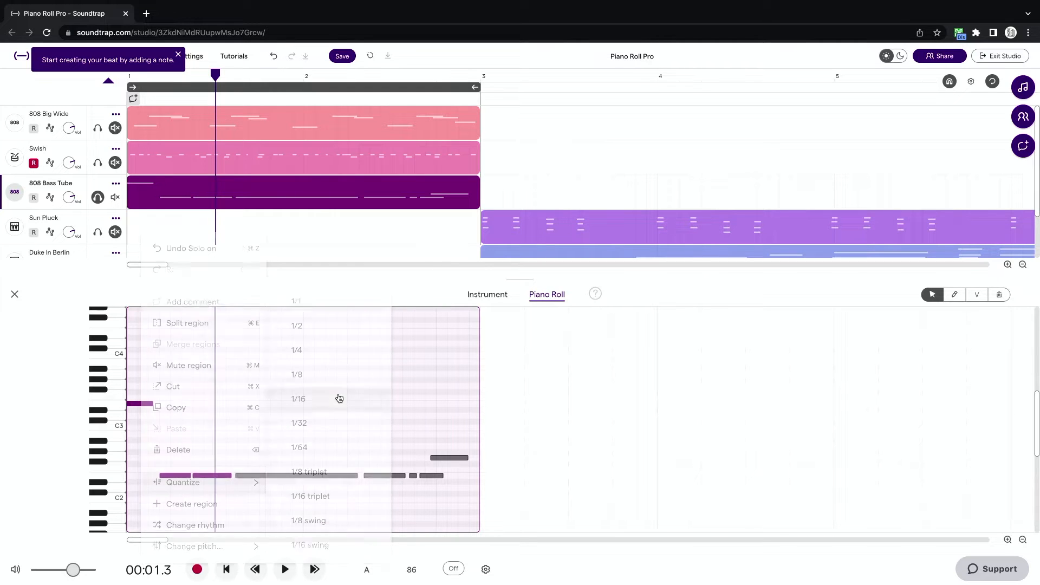
- Undo and redo the quantization of the first three notes to compare their positions with the grid
scroll(171, 471, up, 10)
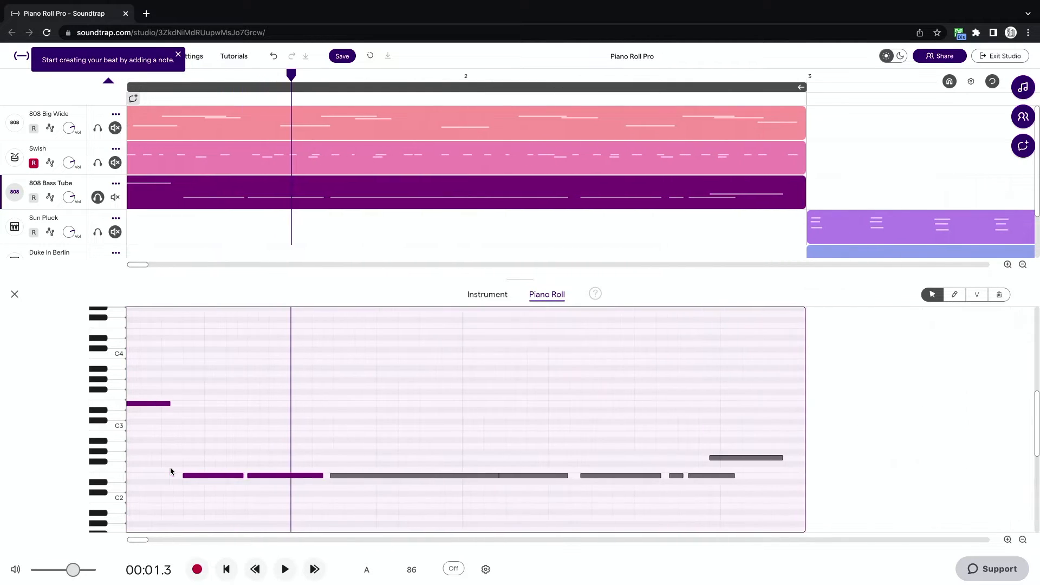
scroll(171, 471, left, 2)
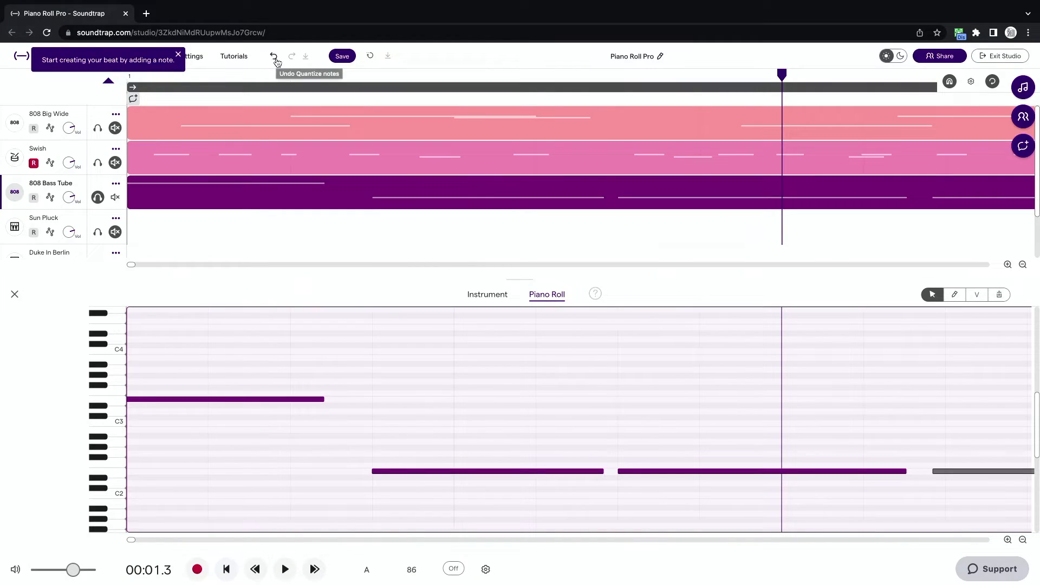
click(274, 57)
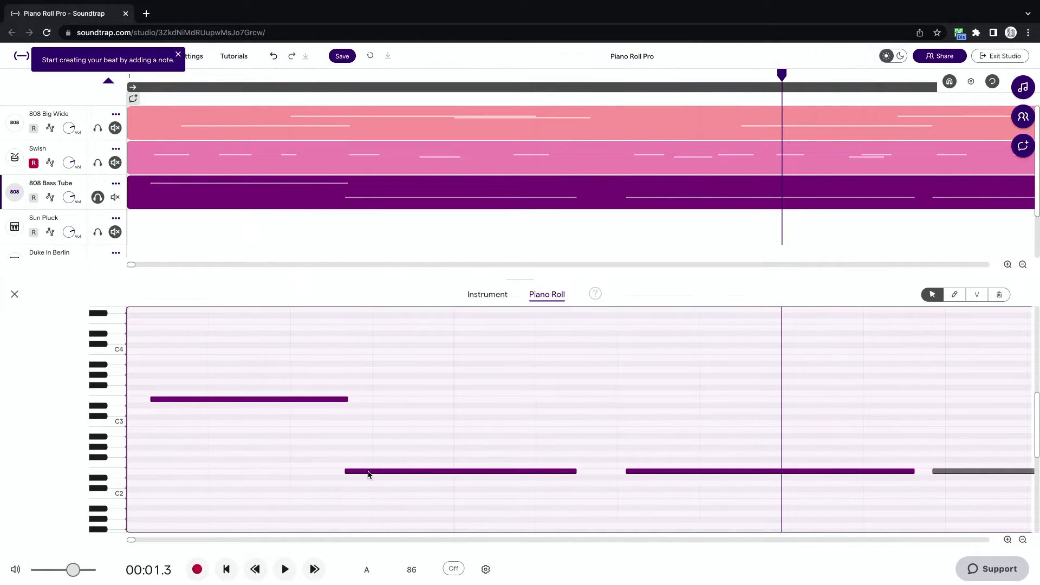
click(294, 60)
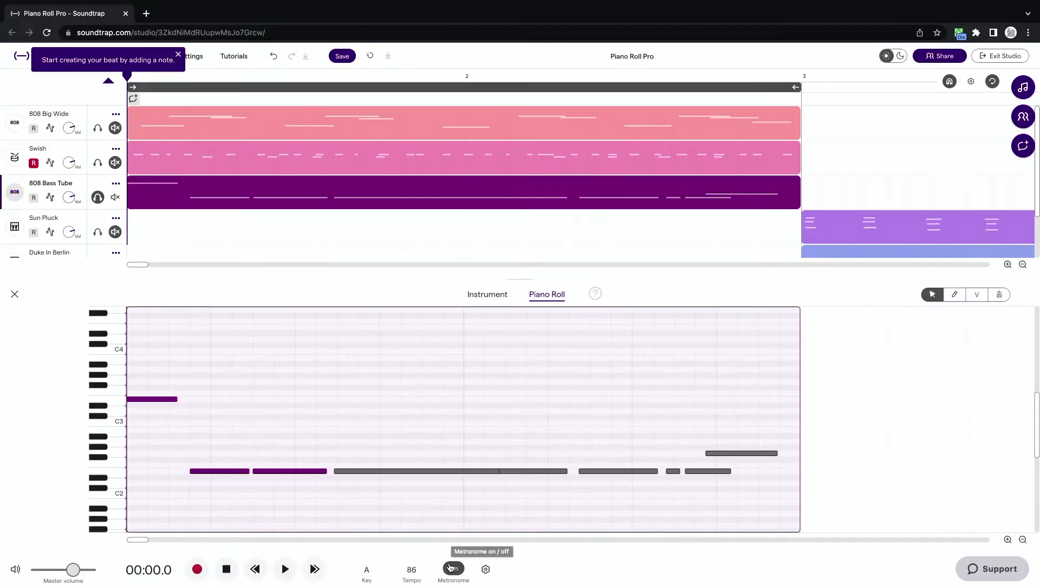
- Play the bass loop twice with the metronome on to hear the quantized notes against the beat
key(space)
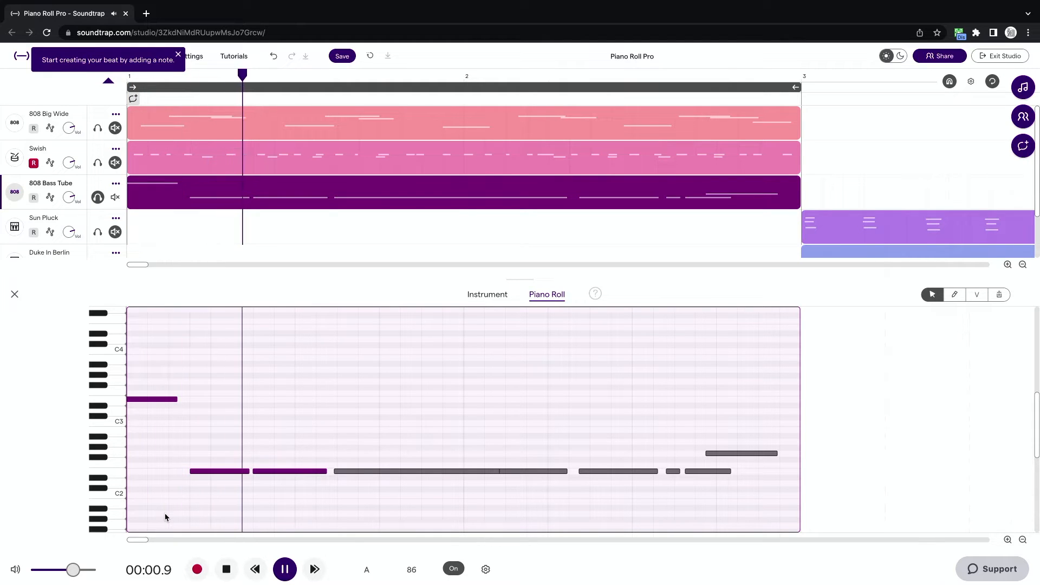
key(space)
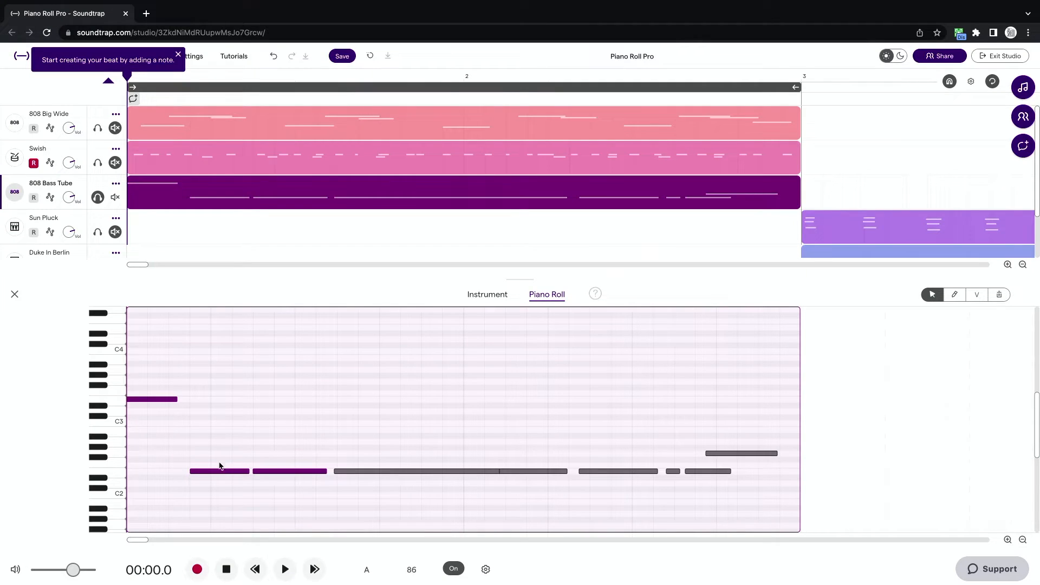
key(space)
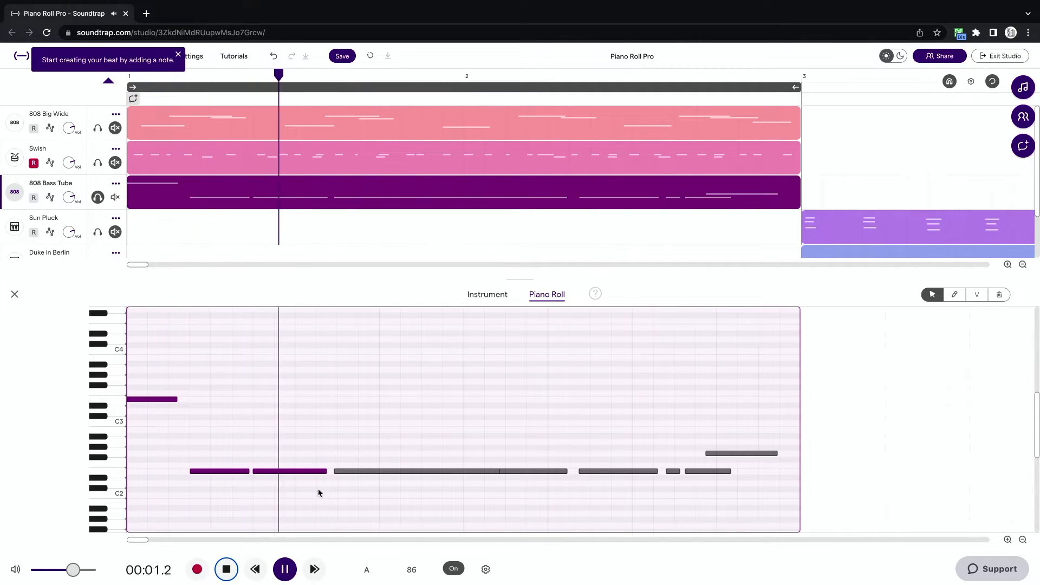
key(space)
- Select the long fourth bass note and align its start with the nearest 1/16 grid line
scroll(336, 485, up, 3)
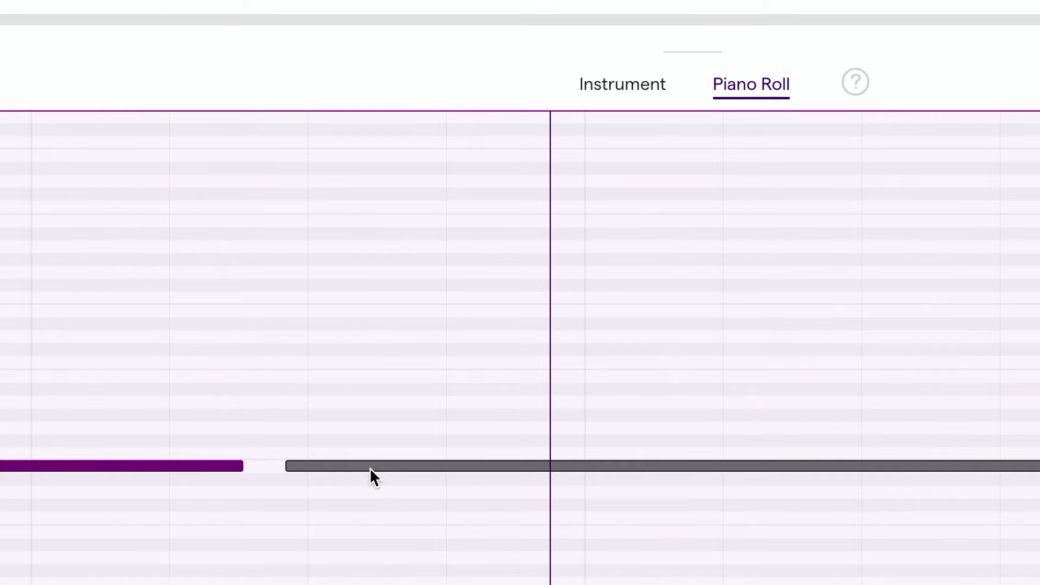
click(371, 471)
key(q)
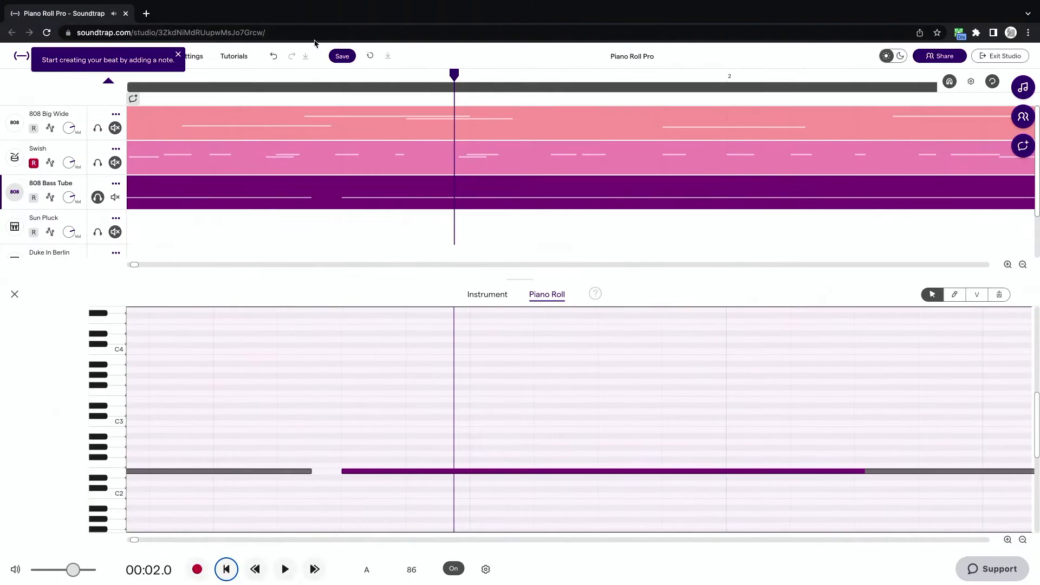
click(360, 472)
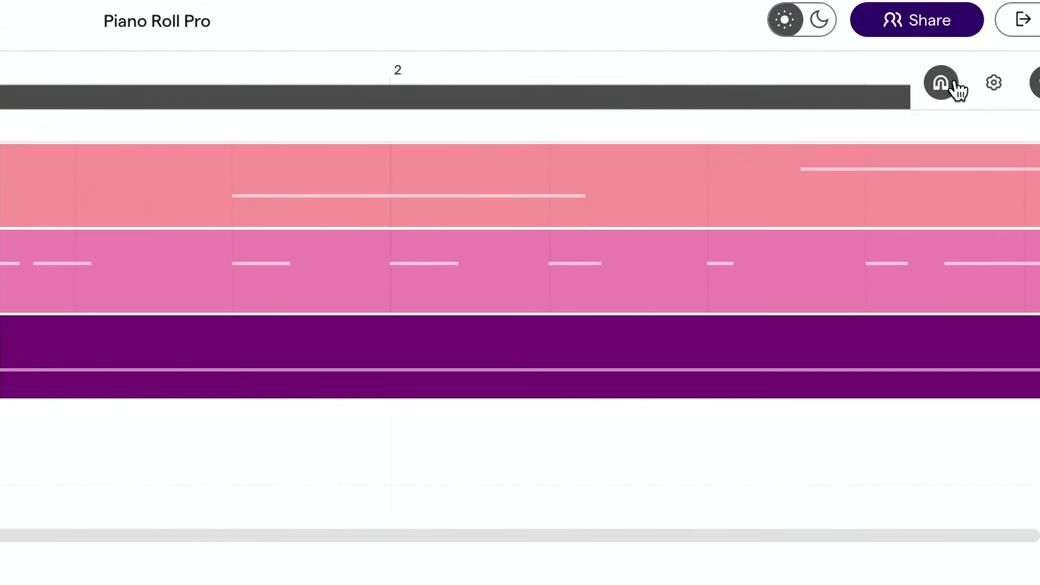
- Toggle grid snapping and nudge the long fourth note, finishing with its start on the grid line
click(951, 81)
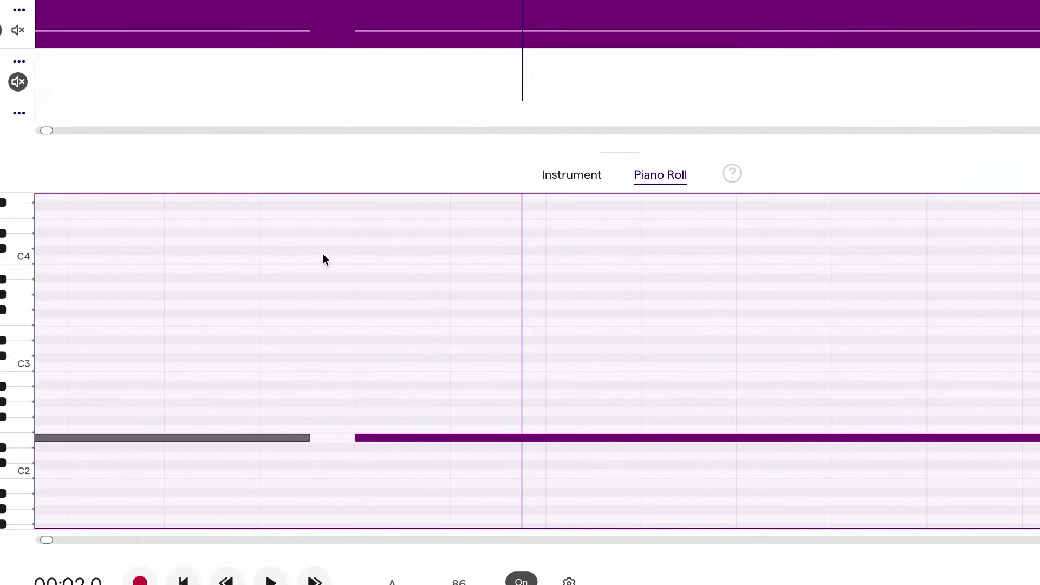
mouse_move(376, 444)
mouse_down()
mouse_move(362, 446)
mouse_move(396, 442)
mouse_move(369, 443)
mouse_up()
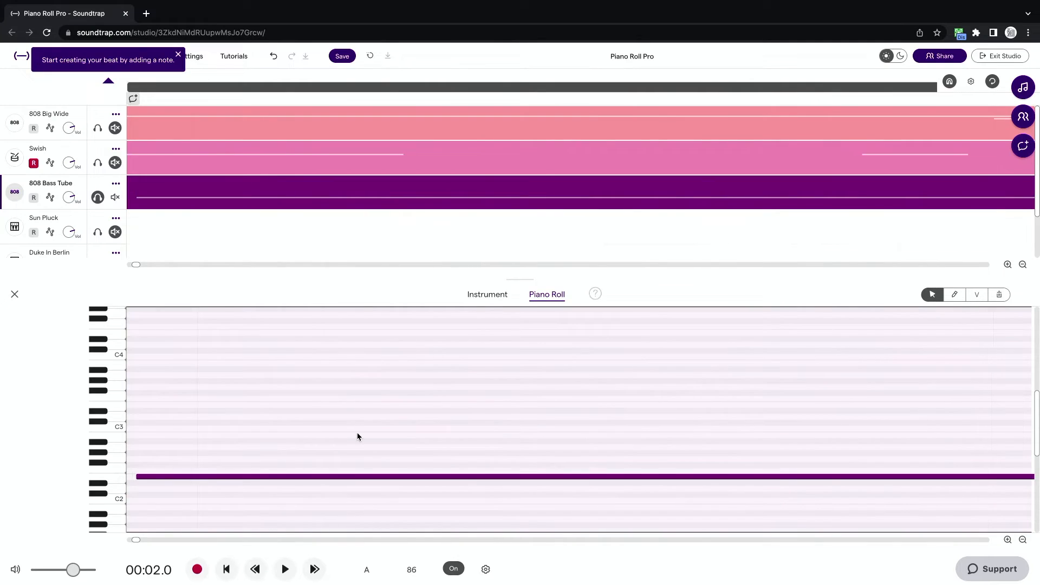
drag(317, 478, 351, 477)
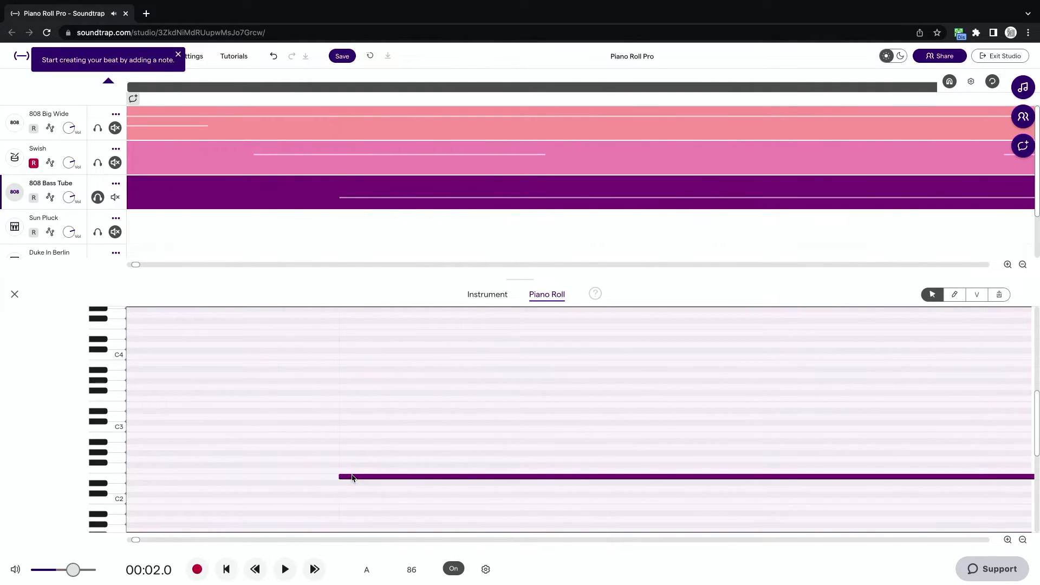
- Select all the bass notes that follow the long fourth note
scroll(351, 476, down, 10)
scroll(352, 475, down, 5)
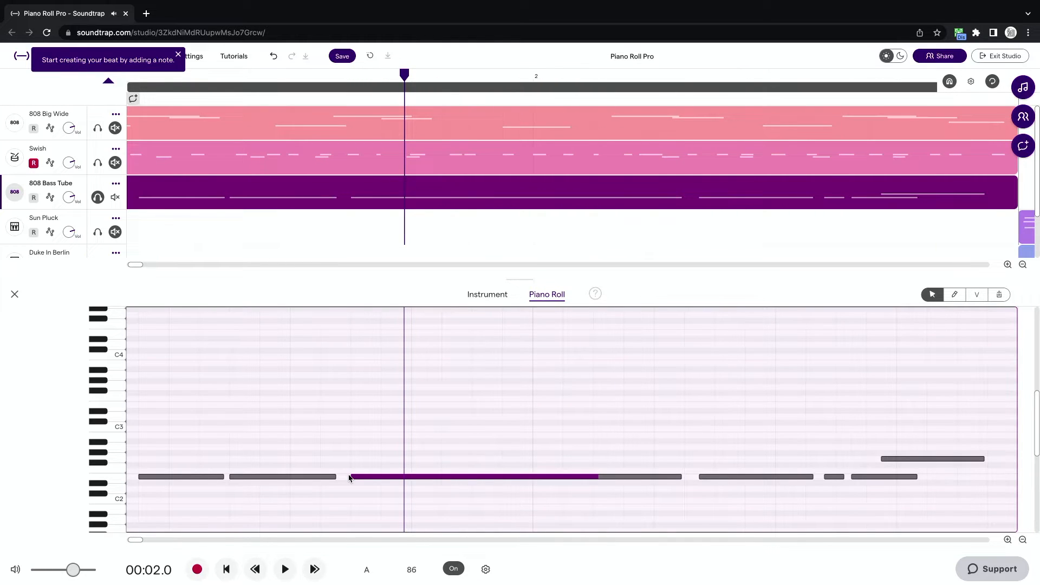
scroll(349, 478, right, 1)
drag(949, 505, 620, 432)
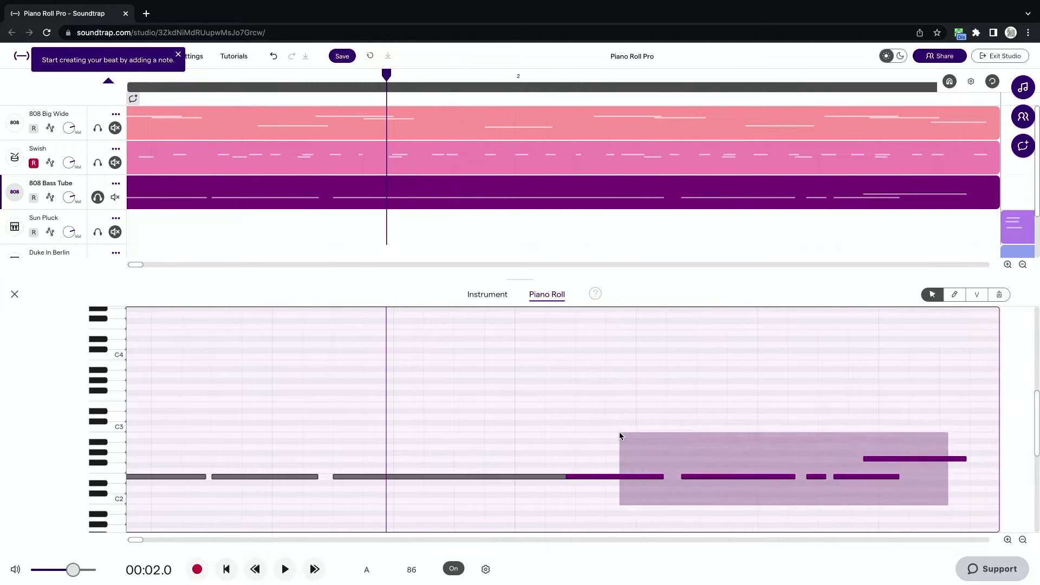
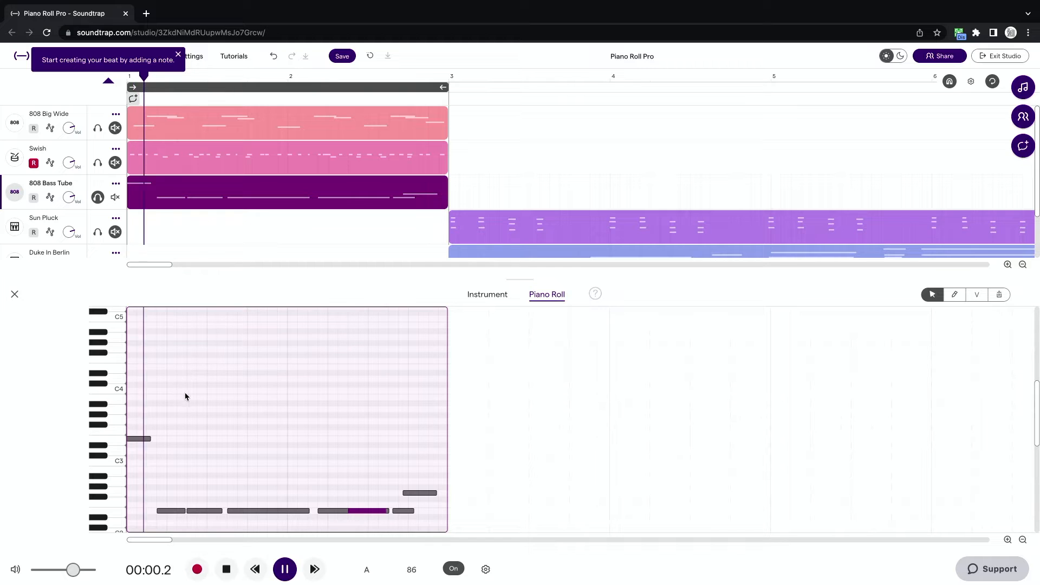
- Shift the last two bass notes slightly later onto the grid, and move the short note before them later as well
scroll(231, 503, up, 2)
scroll(231, 503, up, 4)
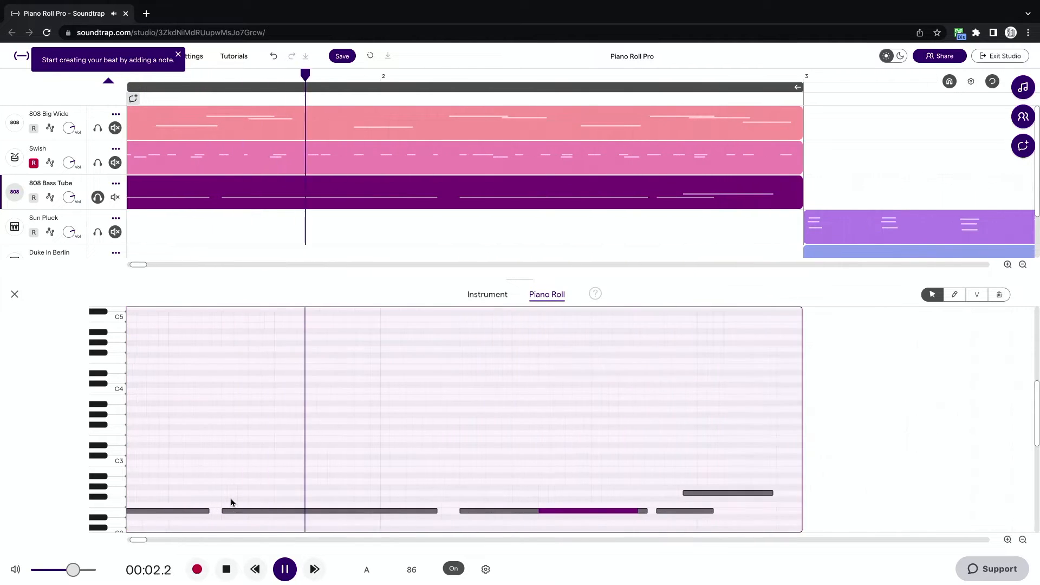
scroll(231, 503, down, 2)
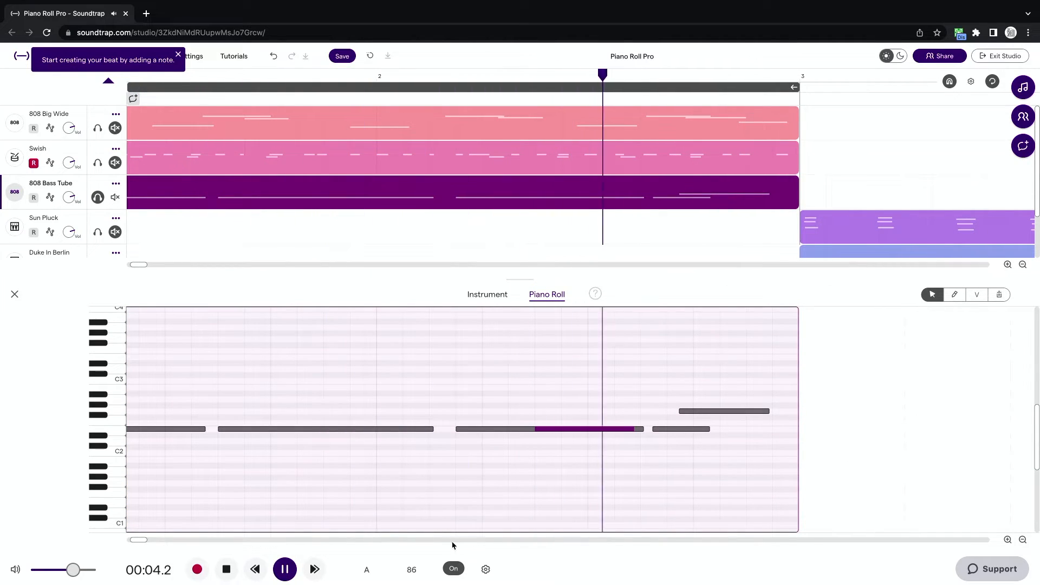
drag(721, 458, 632, 405)
click(650, 433)
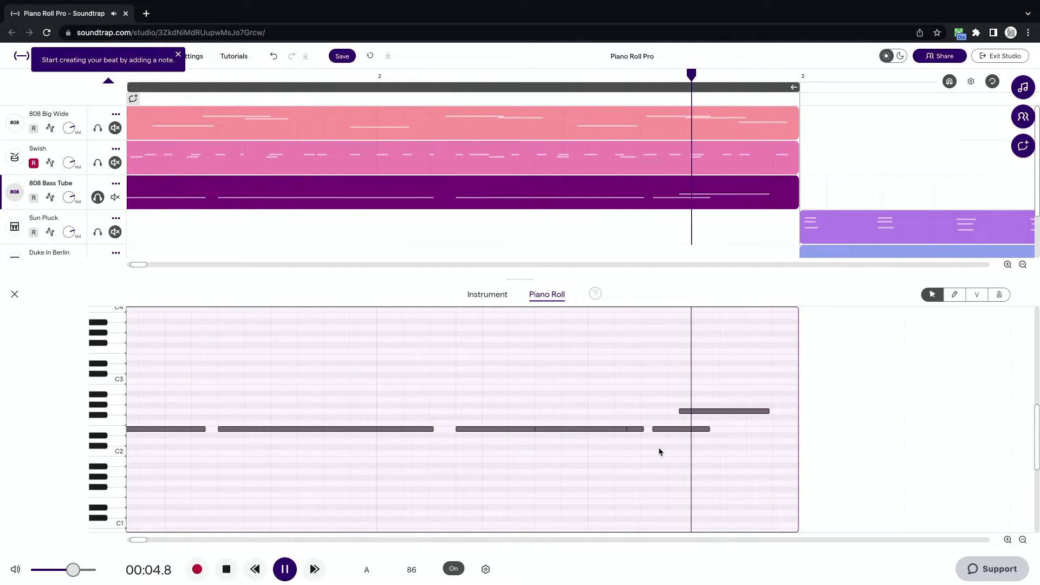
drag(699, 382, 690, 450)
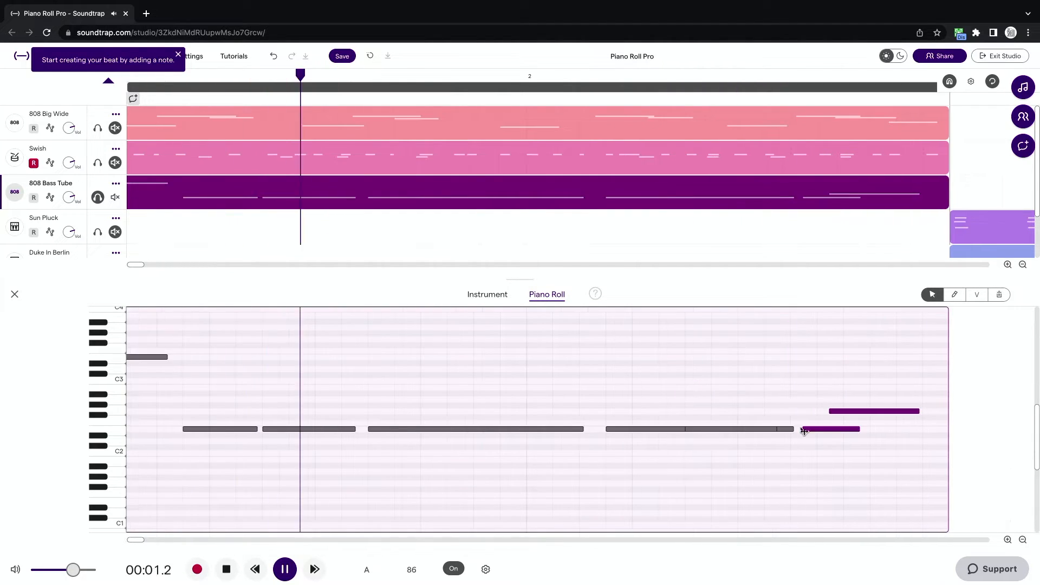
drag(821, 431, 835, 434)
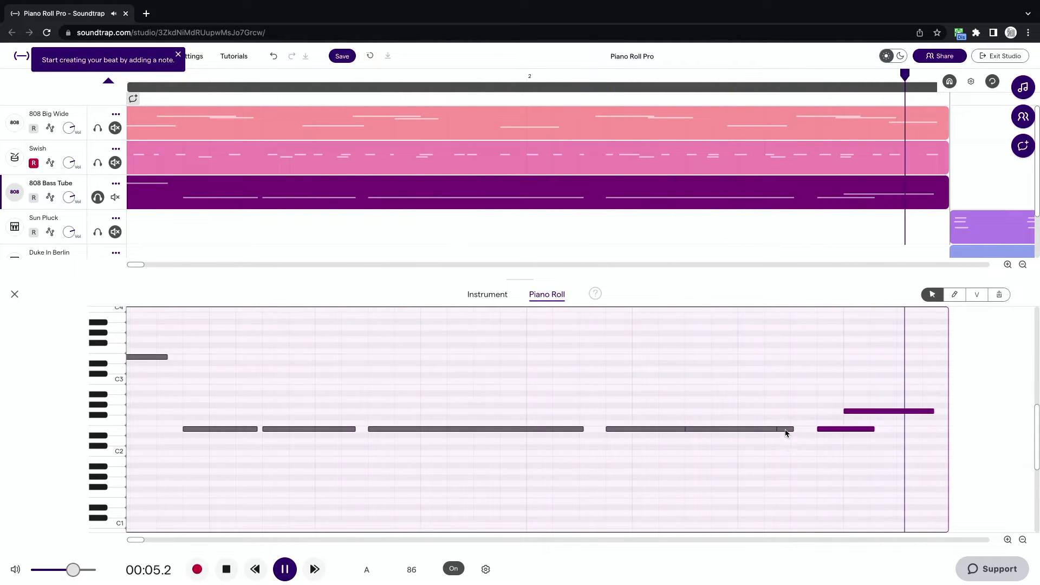
drag(787, 430, 797, 432)
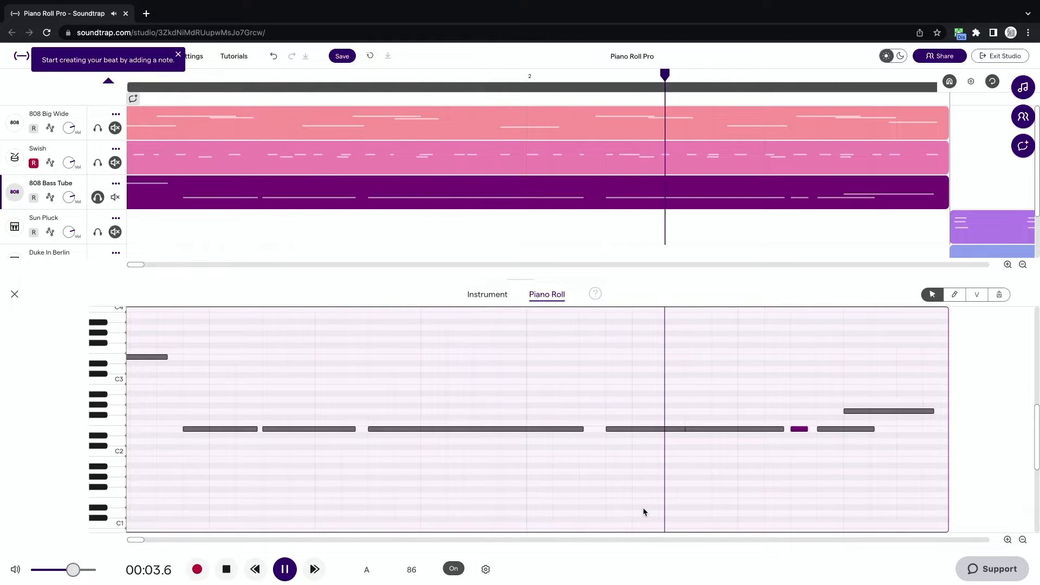
- Play the bass loop from bar 2 to check the timing of the moved notes
key(space)
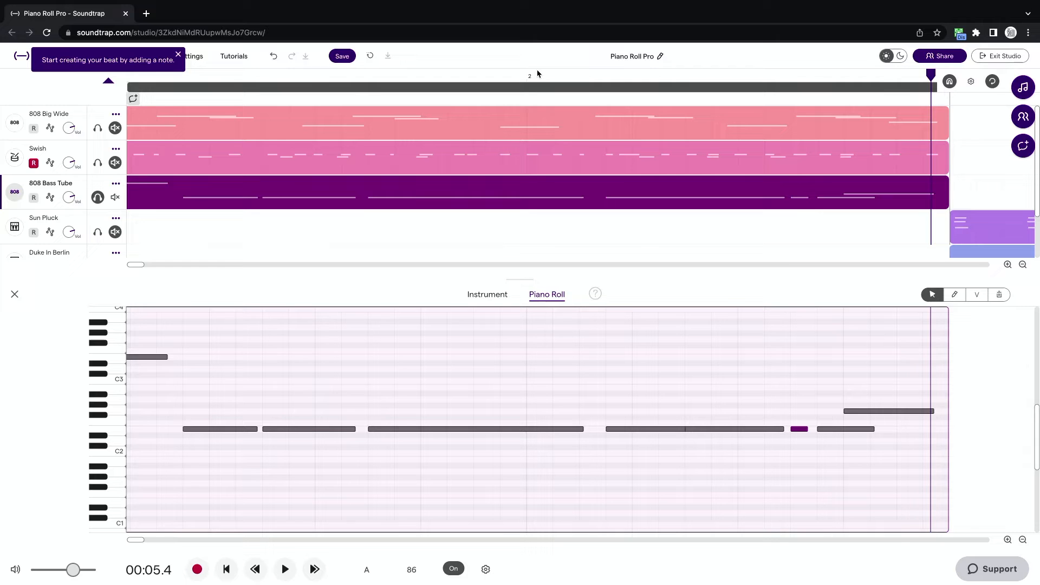
click(529, 76)
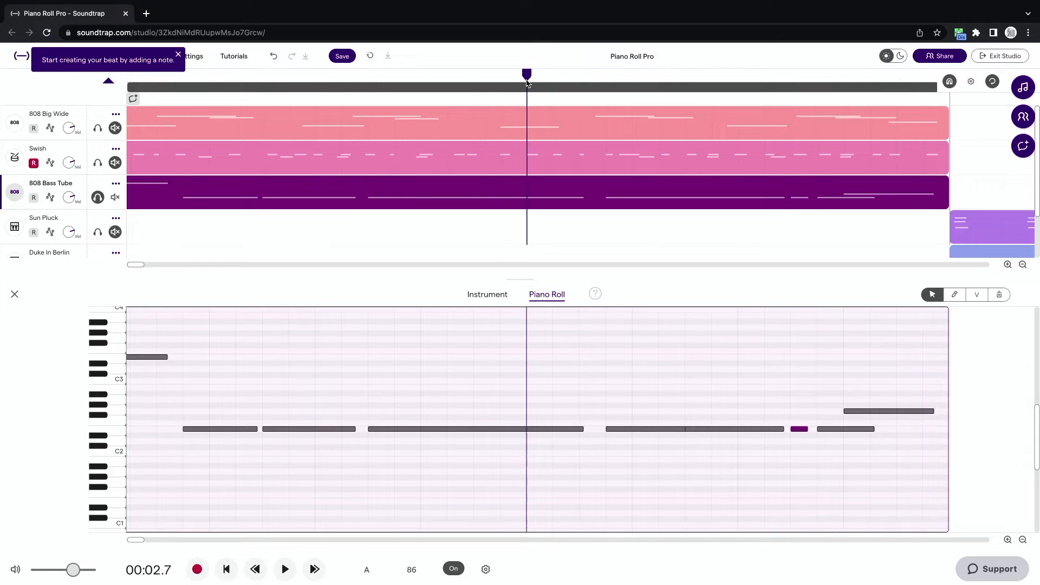
key(space)
key(space)
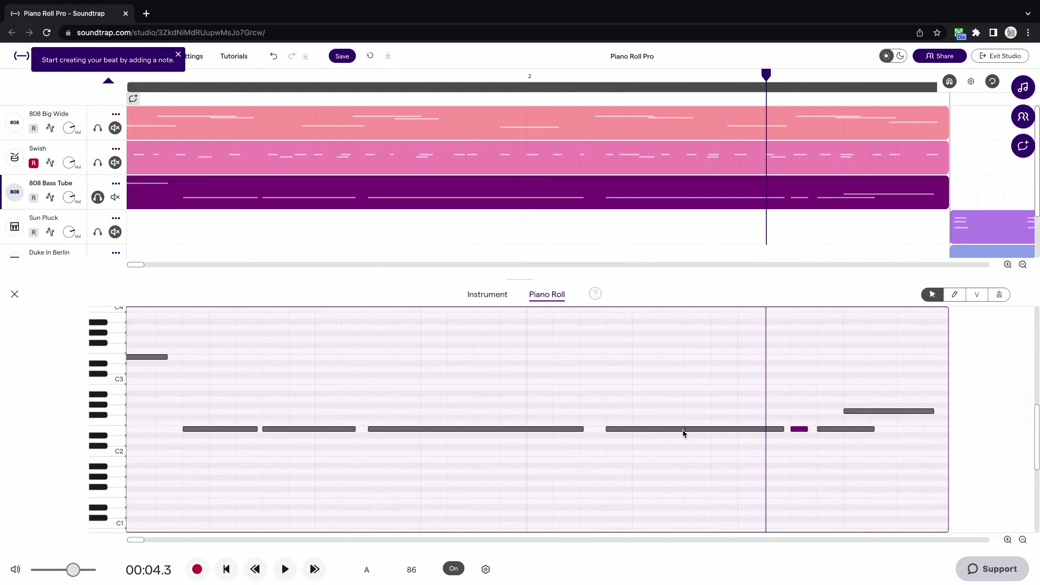
- Shorten the first bass note after bar 2 to a length of two 1/16 grid divisions and play the section back
scroll(684, 432, up, 3)
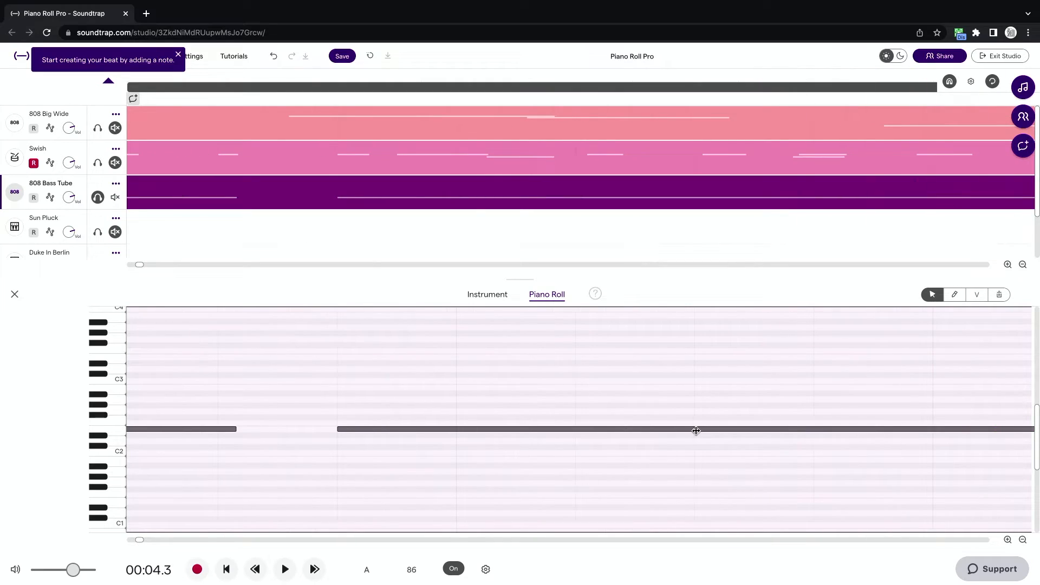
click(696, 430)
click(668, 431)
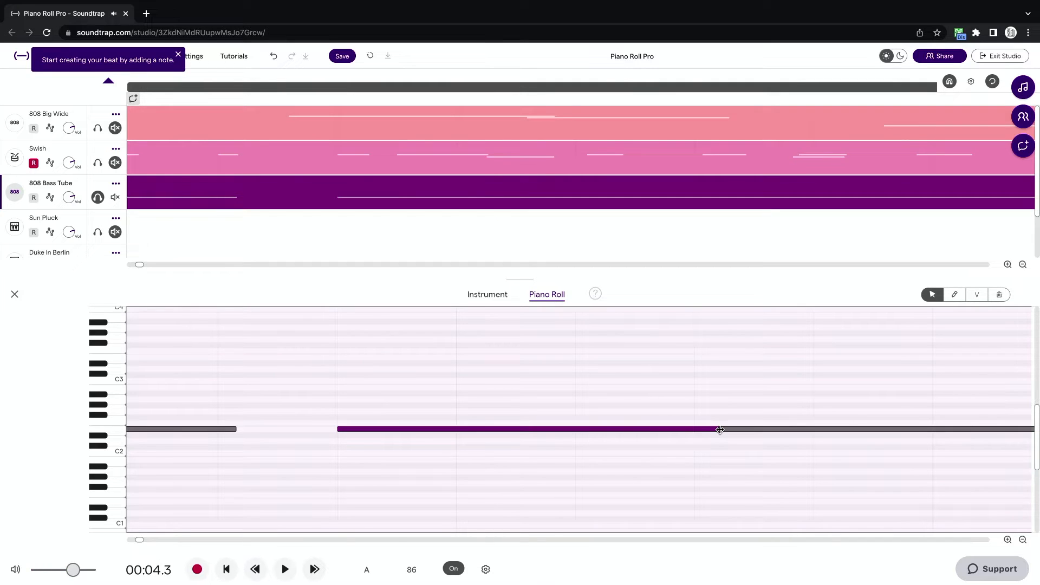
drag(721, 430, 593, 444)
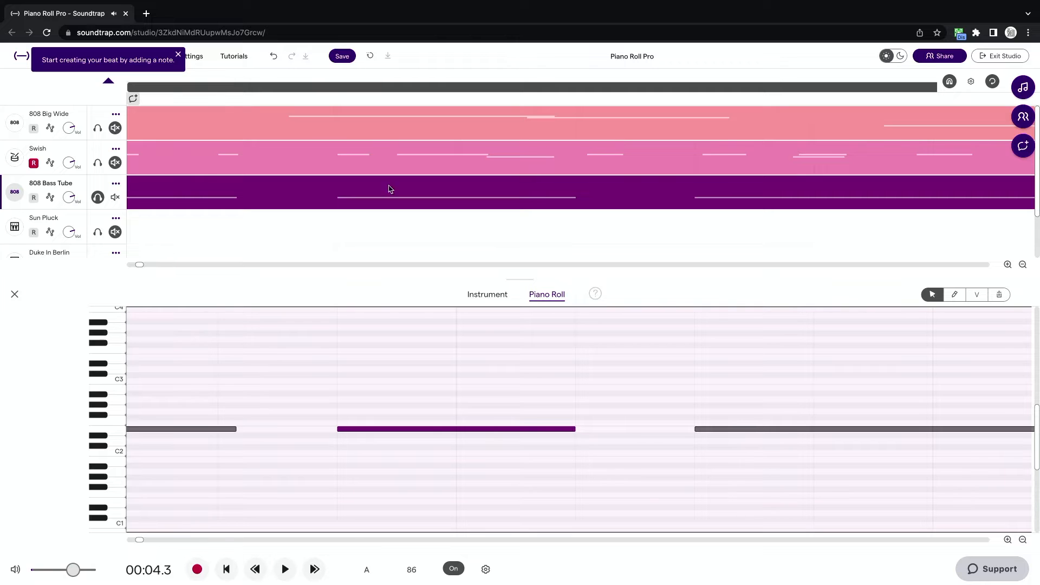
click(322, 85)
key(space)
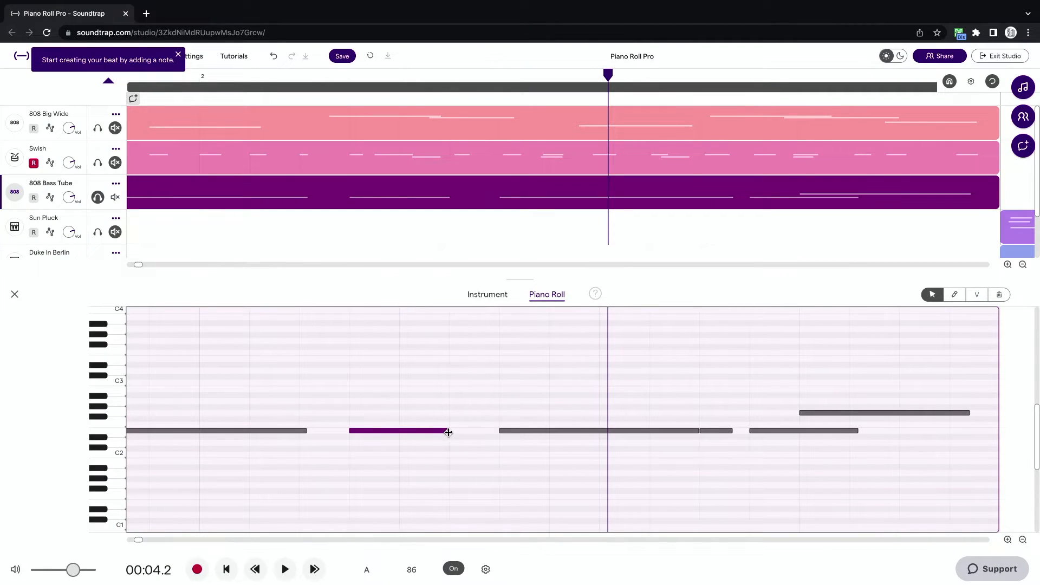
- Lengthen the first note after bar 2 to end just before the next note, and play from bar 2 twice
drag(448, 432, 487, 432)
click(204, 82)
key(space)
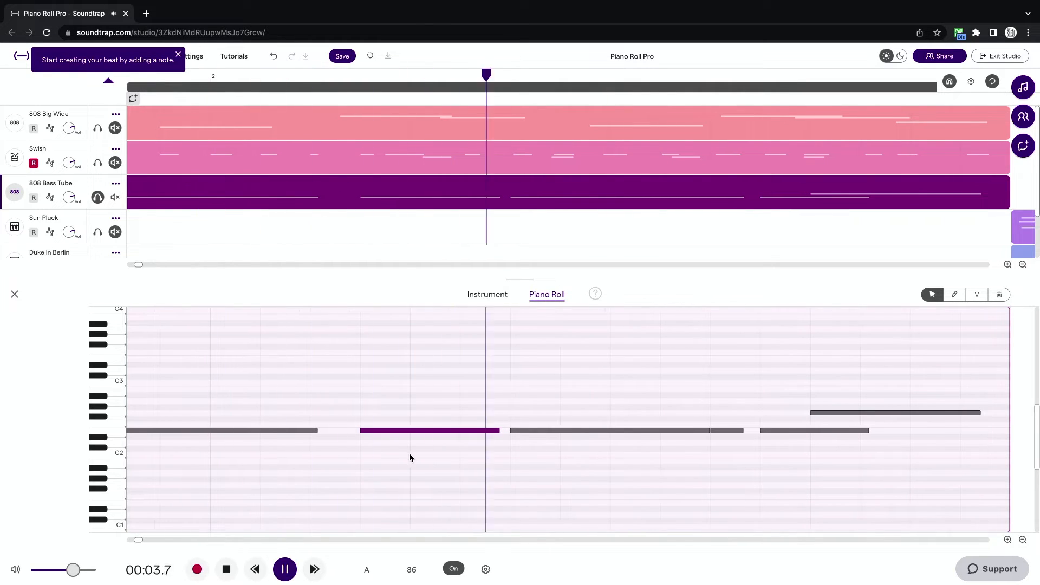
key(space)
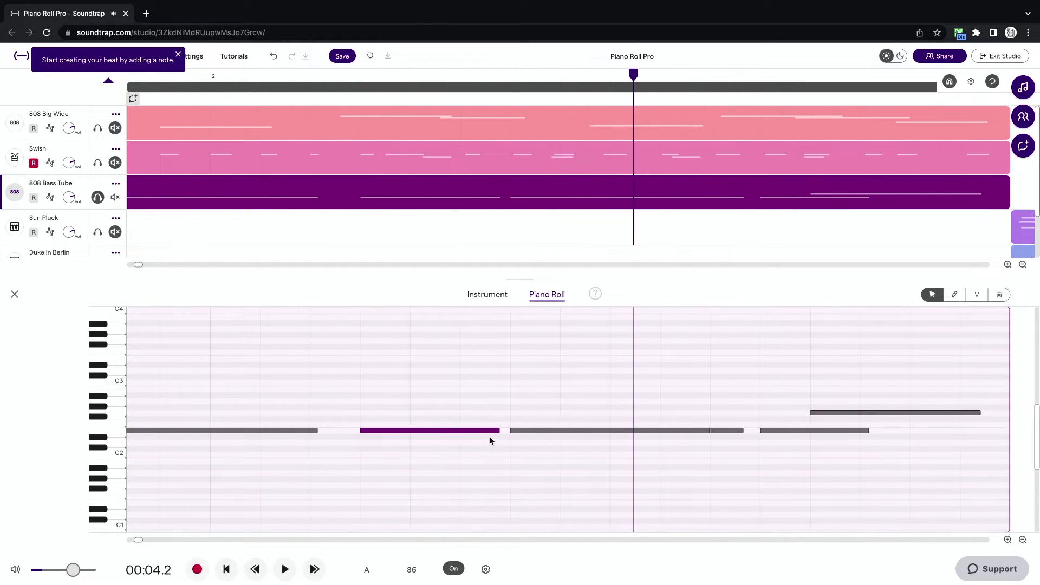
click(211, 78)
key(space)
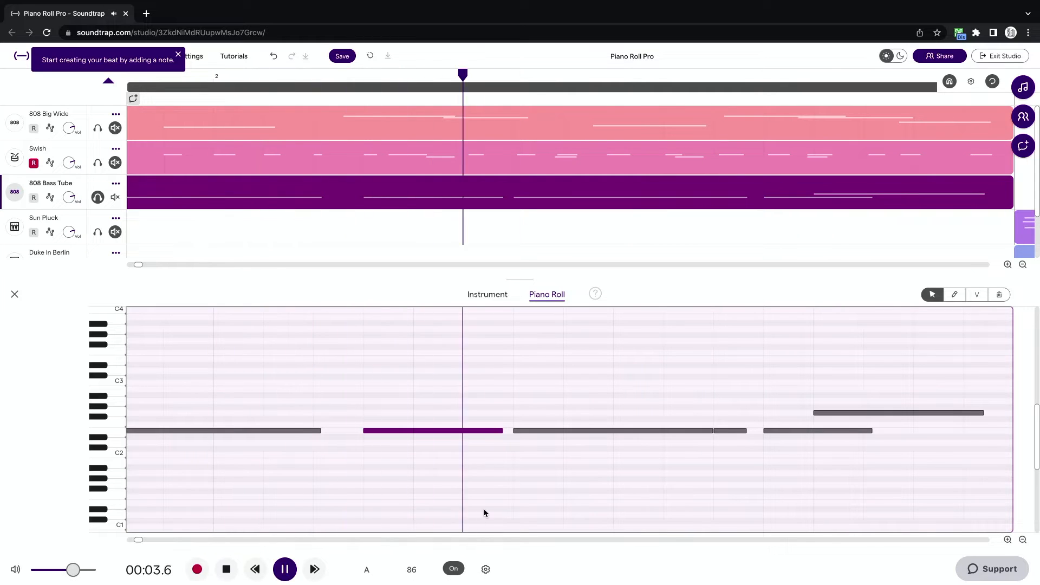
key(space)
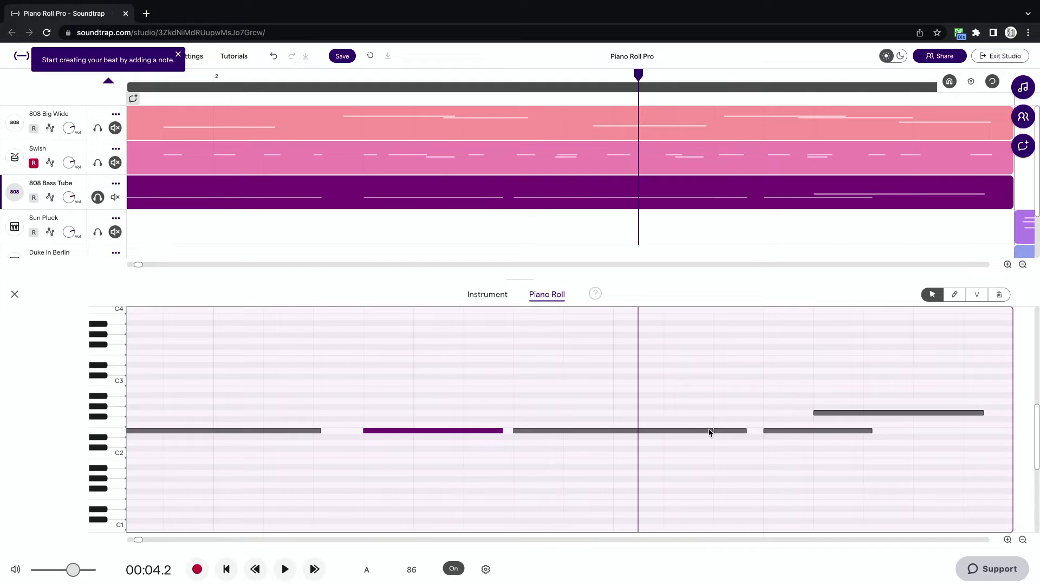
- Trim the ends of the last bass notes, leaving a gap before the short note and ending the second-to-last where the last begins
drag(711, 430, 705, 431)
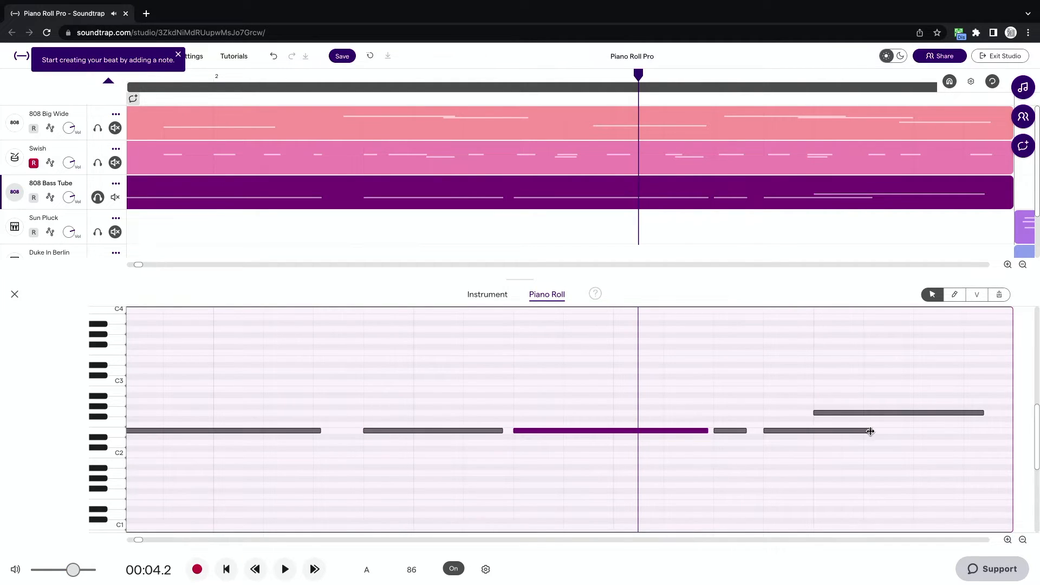
drag(871, 431, 817, 436)
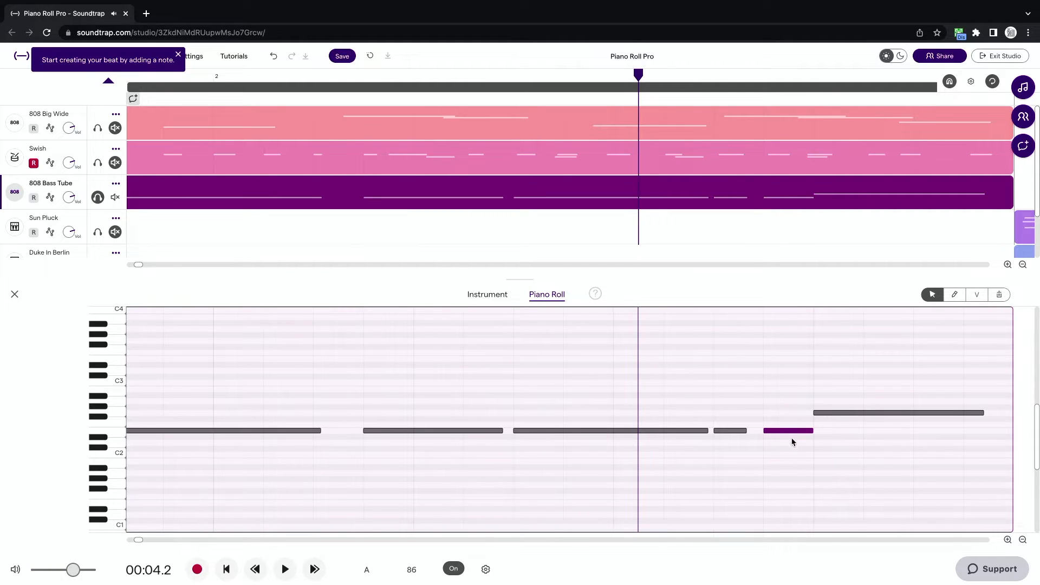
scroll(702, 439, right, 5)
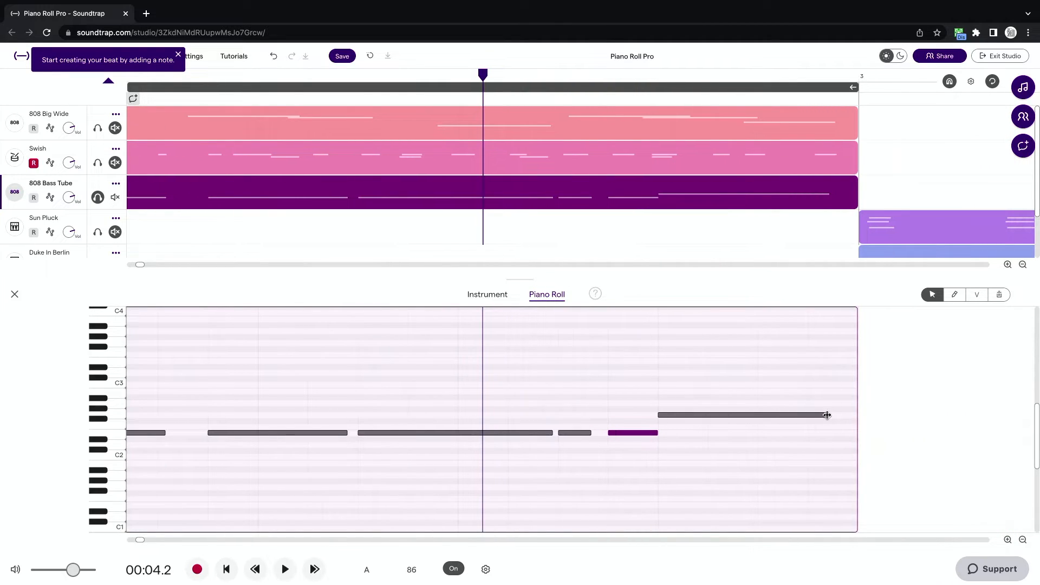
drag(827, 416, 808, 416)
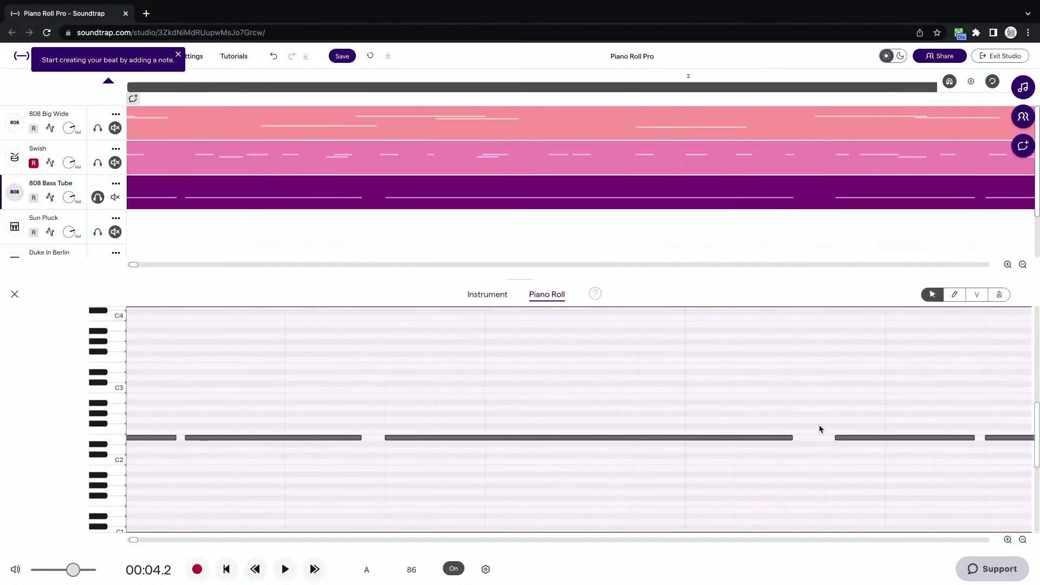
- Extend the first bass note to just before the second, and shorten the third note to end on a 1/16 grid line
scroll(280, 418, left, 5)
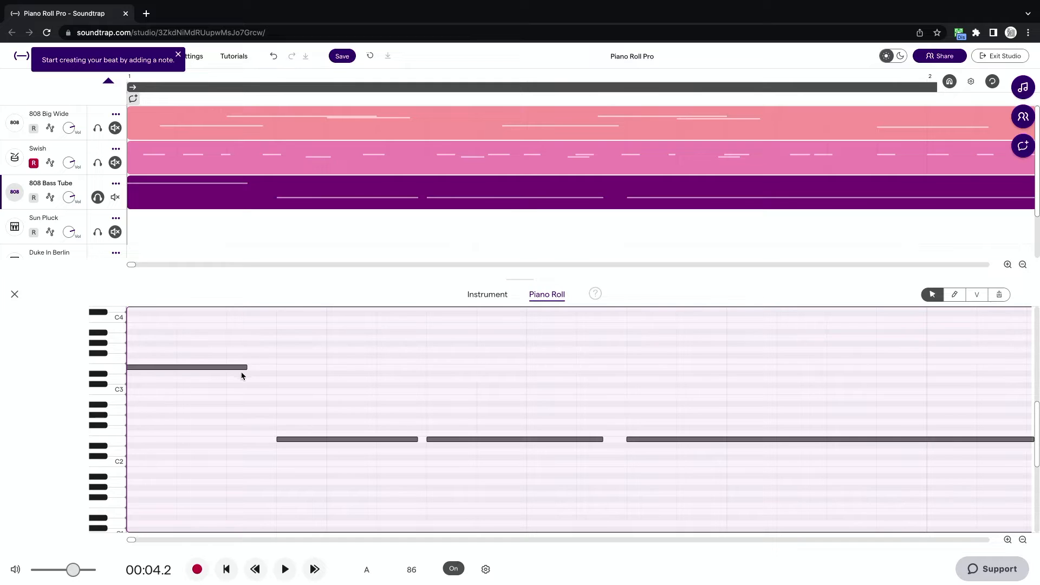
drag(244, 368, 276, 368)
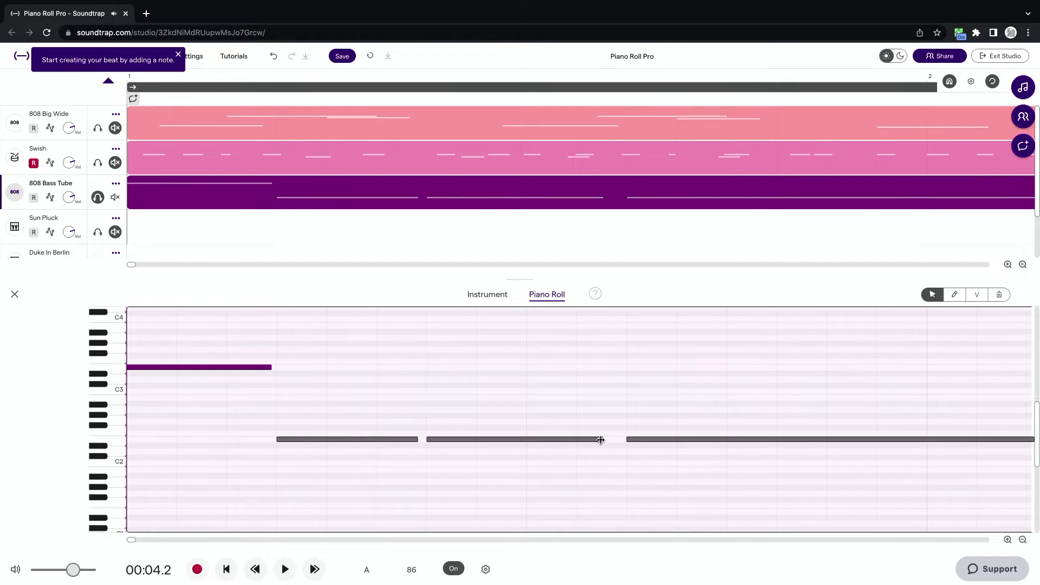
drag(601, 440, 577, 448)
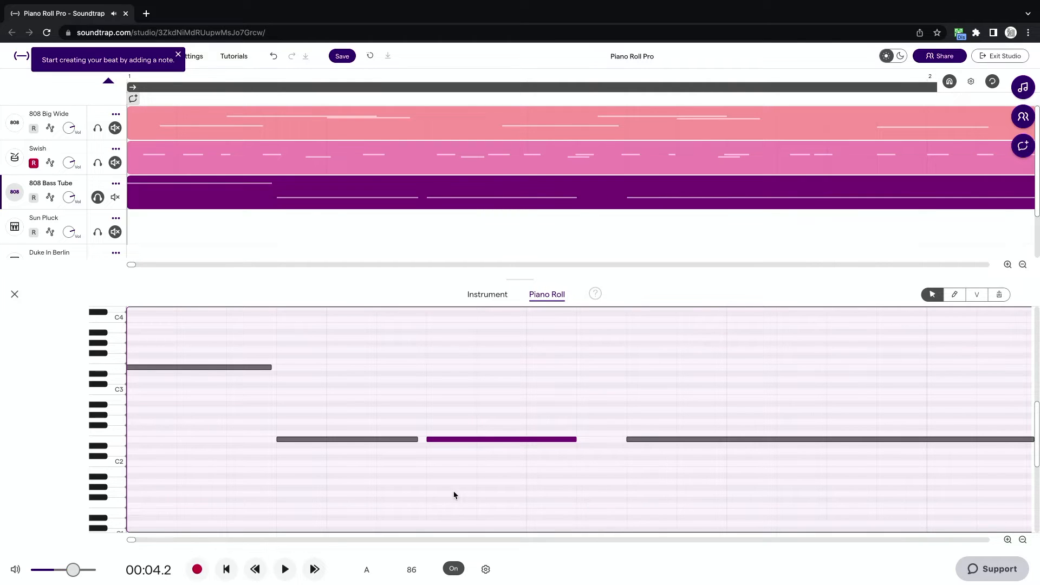
- Play the bass loop from the start to hear the adjusted note lengths
click(227, 570)
scroll(316, 450, down, 3)
key(space)
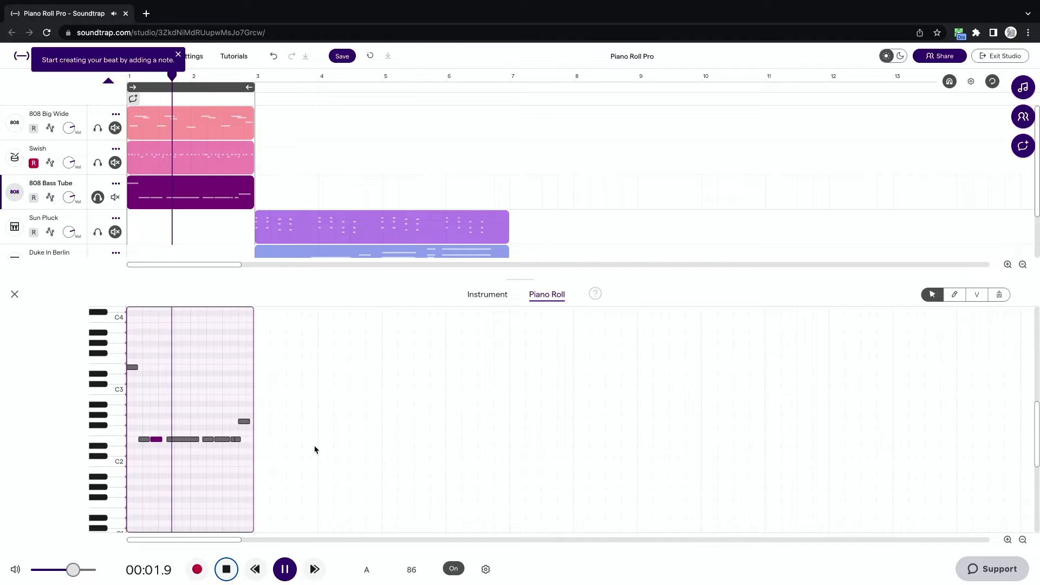
key(space)
- Lengthen the third bass note to end just before the long fourth note and resume playback
scroll(148, 450, up, 3)
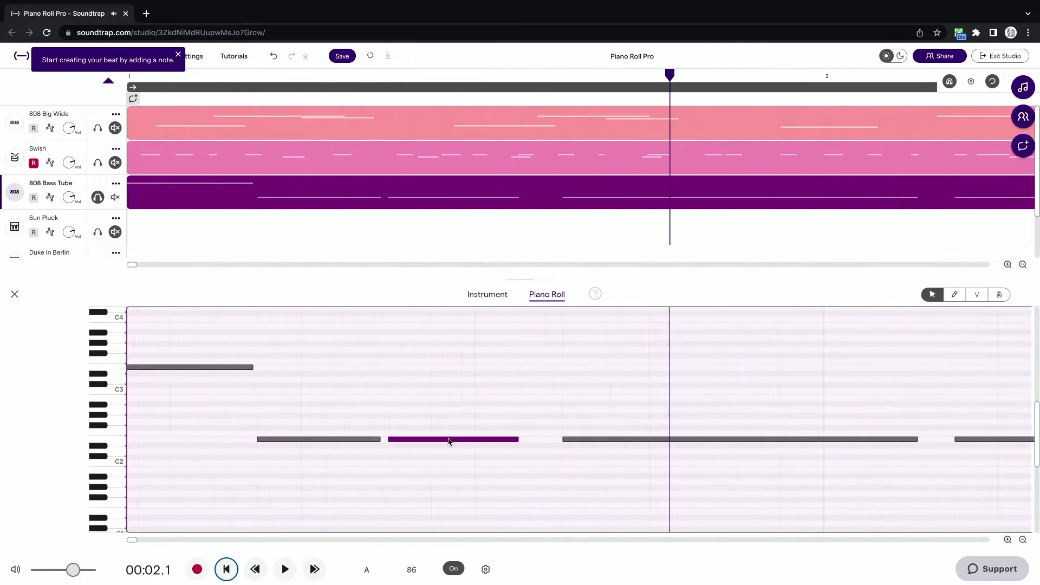
drag(518, 437, 554, 457)
key(space)
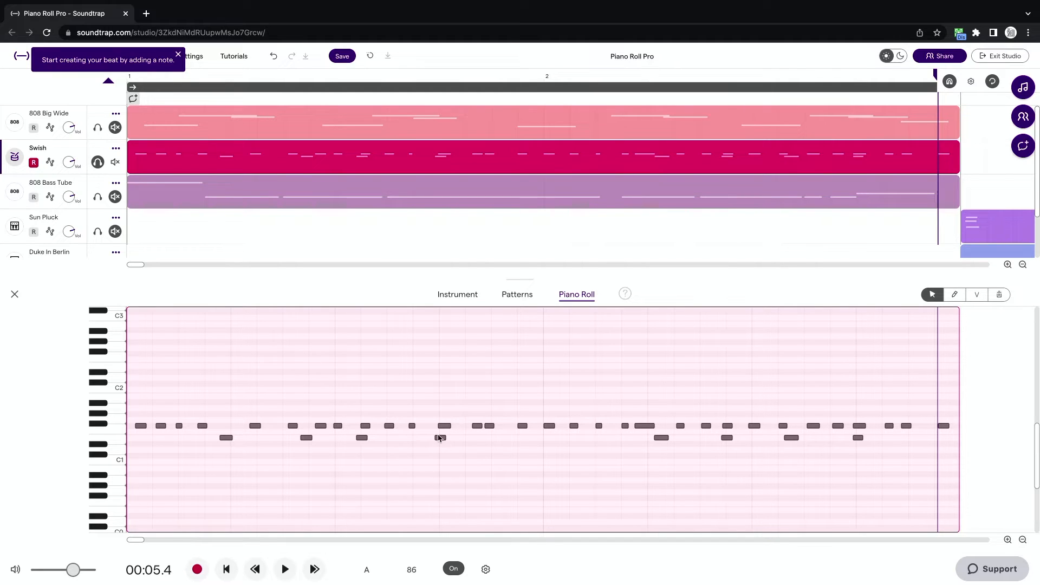
- Move four notes in the lower row of the Swish track onto beats 2 and 4 of both bars
drag(441, 440, 446, 440)
drag(226, 440, 234, 439)
drag(660, 441, 654, 442)
drag(858, 442, 862, 440)
- Quantize all the lower-row notes of the Swish track to 1/16
scroll(293, 446, up, 3)
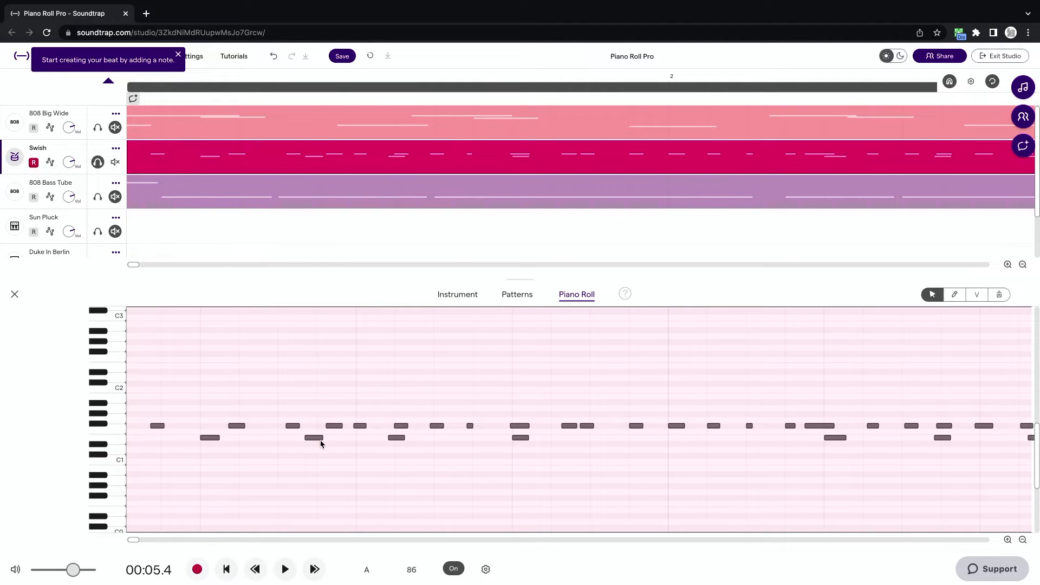
scroll(747, 444, down, 3)
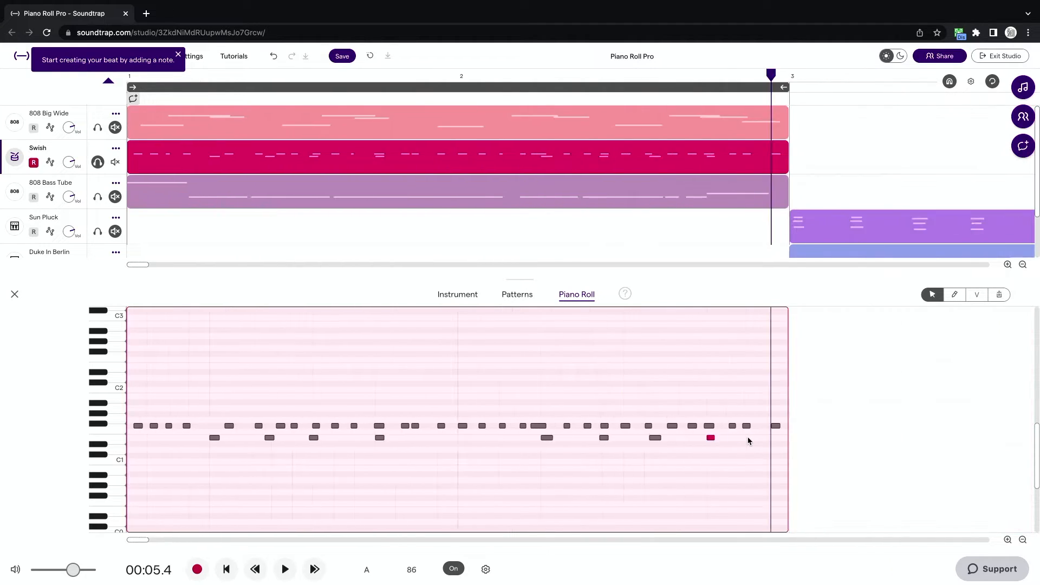
drag(549, 488, 164, 444)
scroll(201, 450, up, 4)
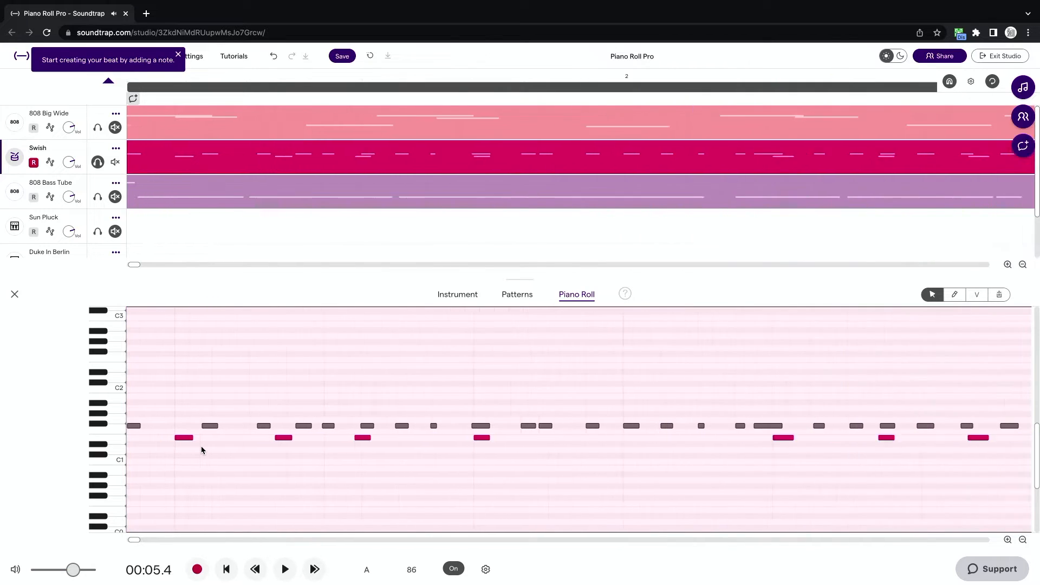
right_click(188, 440)
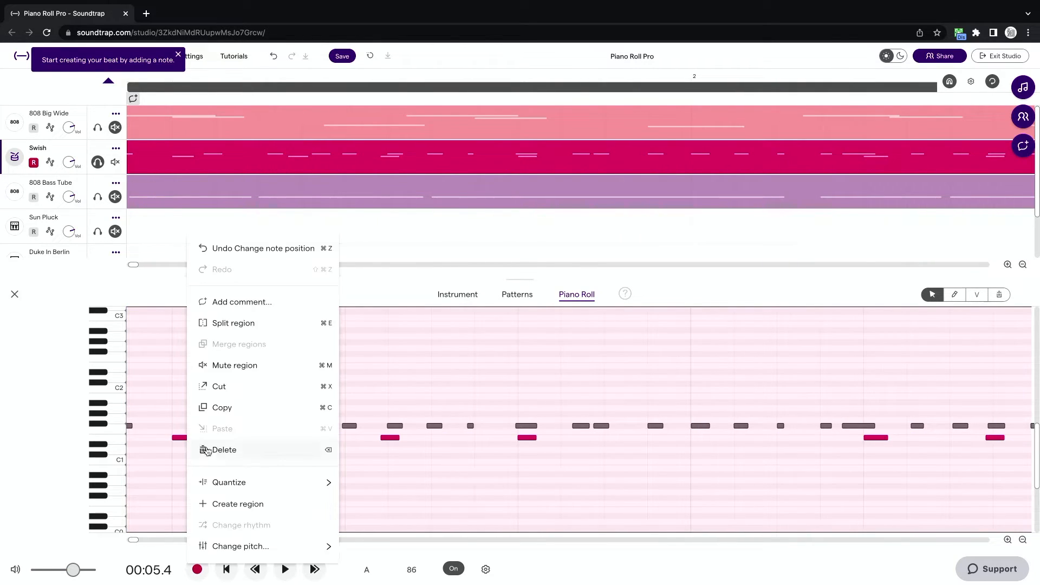
mouse_move(242, 481)
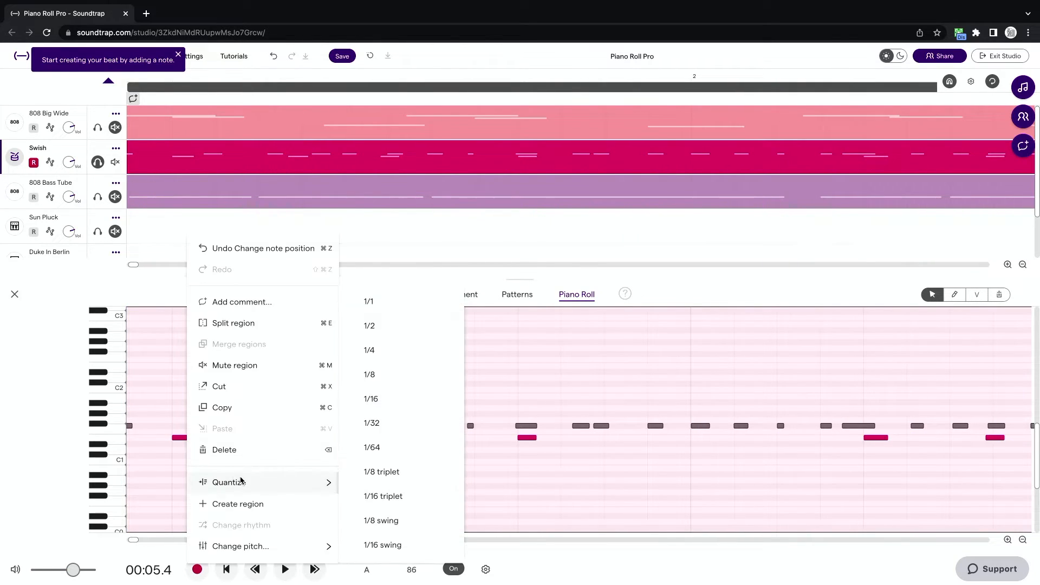
click(409, 404)
scroll(861, 484, right, 2)
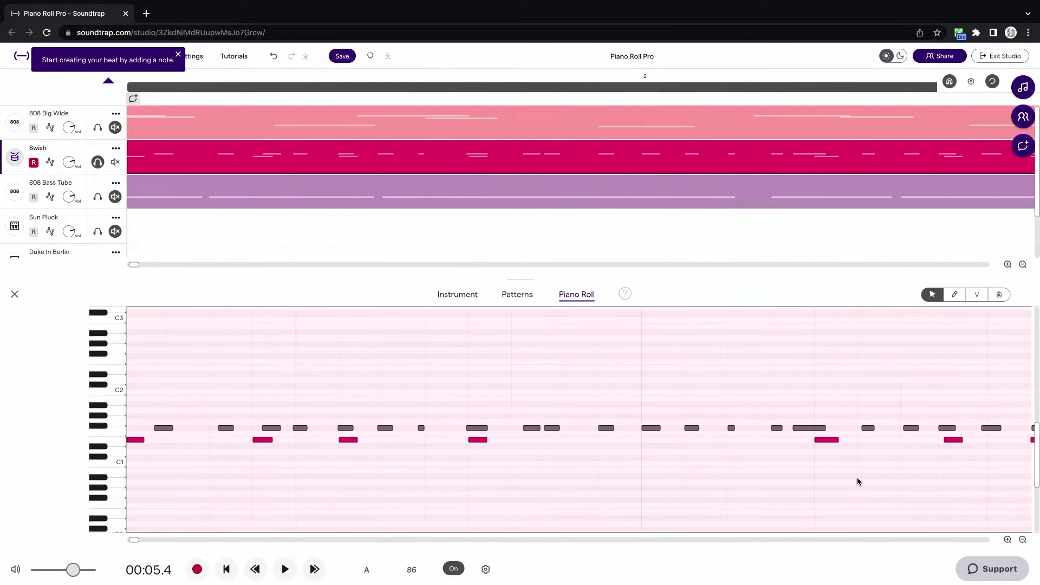
scroll(858, 482, down, 3)
- Return the playhead to the start and cut all the upper-row notes from the Swish region
click(224, 574)
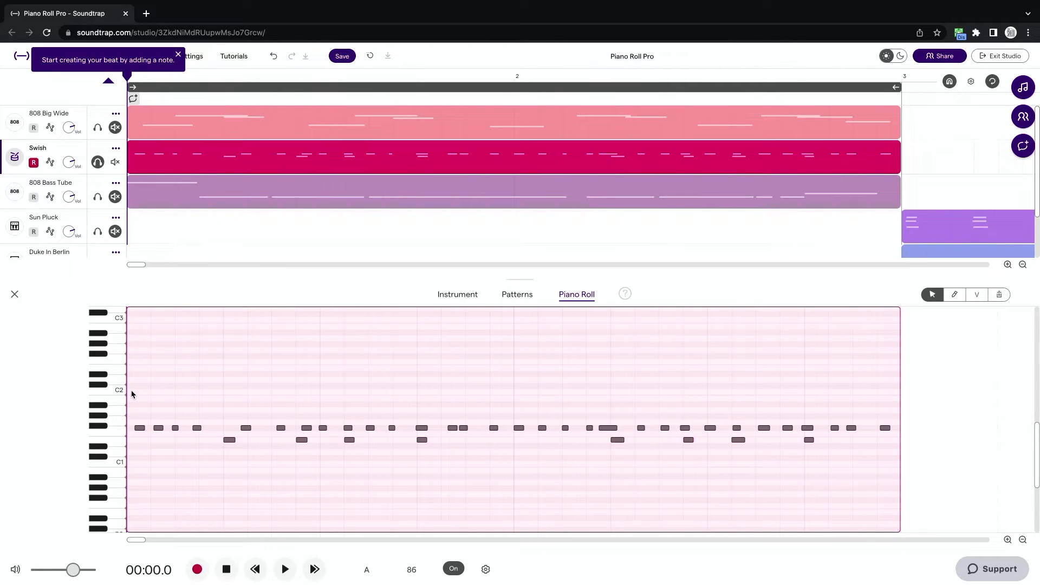
drag(132, 394, 898, 432)
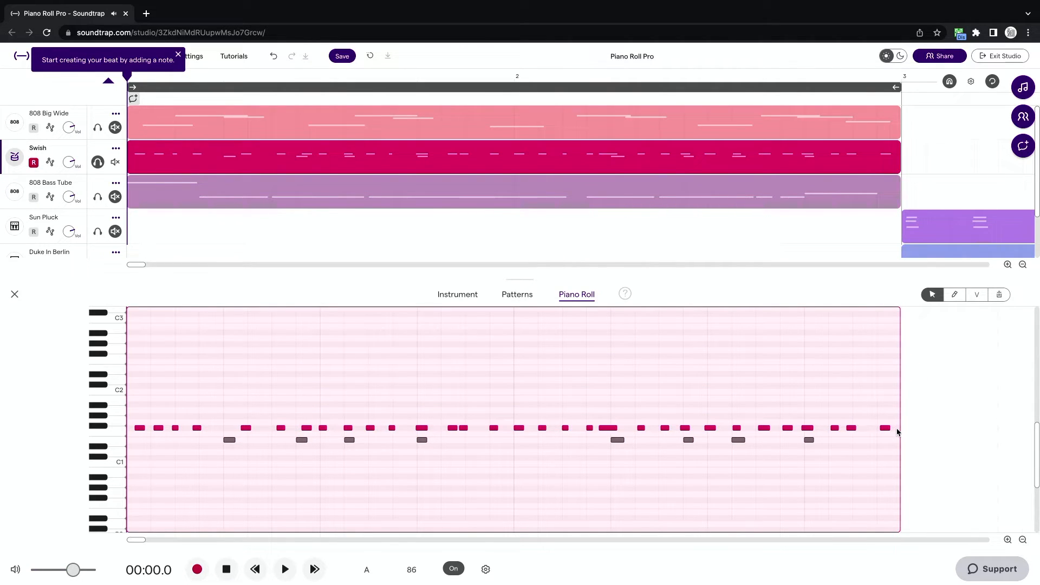
click(178, 56)
click(160, 58)
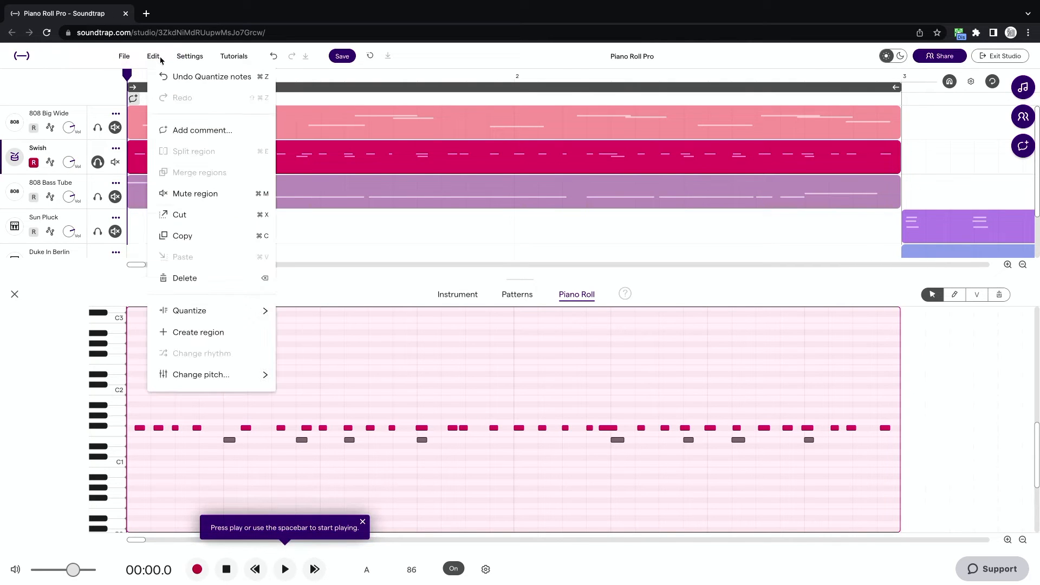
click(199, 216)
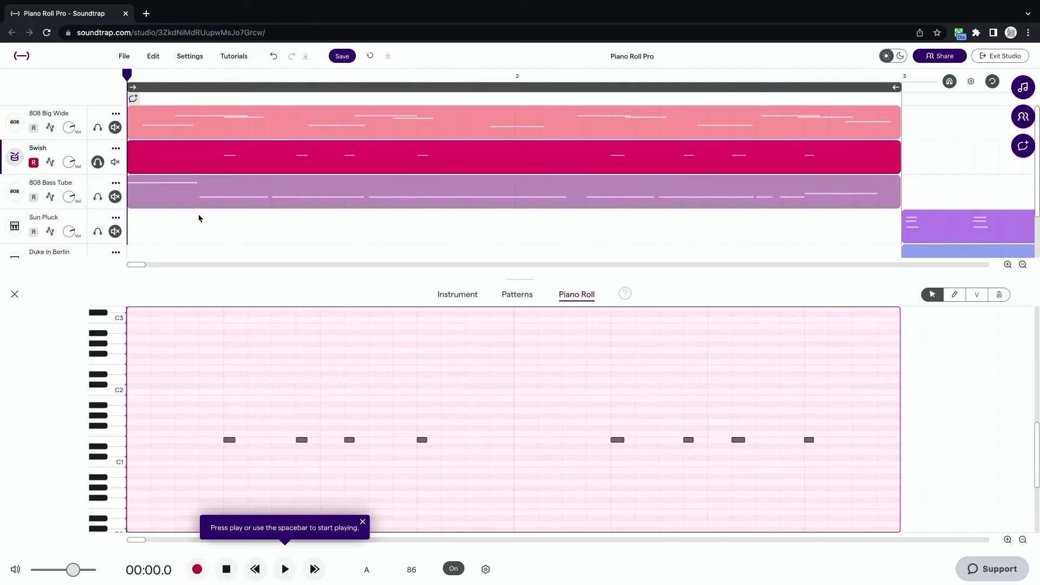
- Play the remaining lower-row Swish notes and solo the 808 Bass Tube track alongside them
key(space)
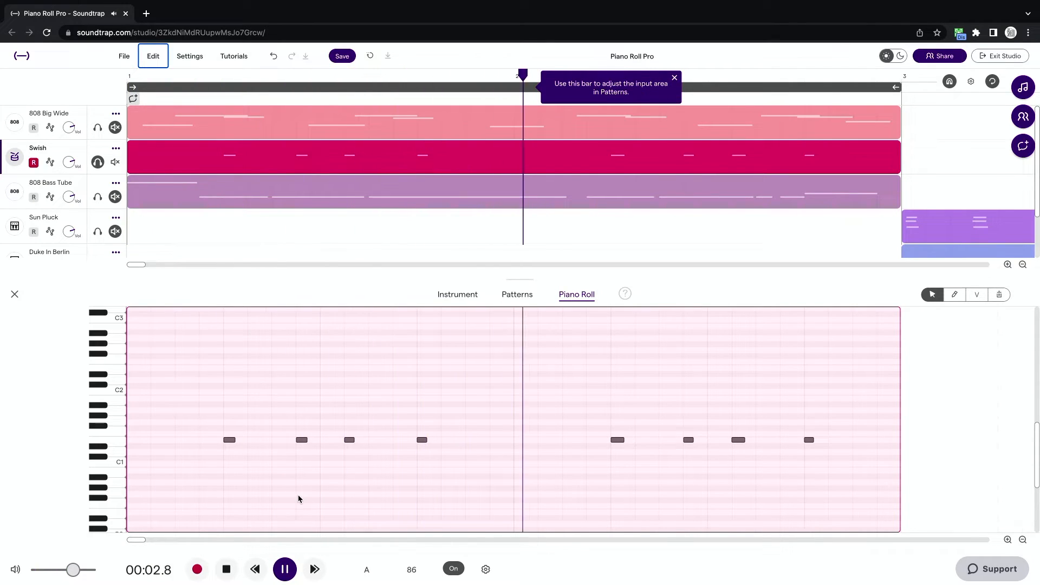
click(98, 197)
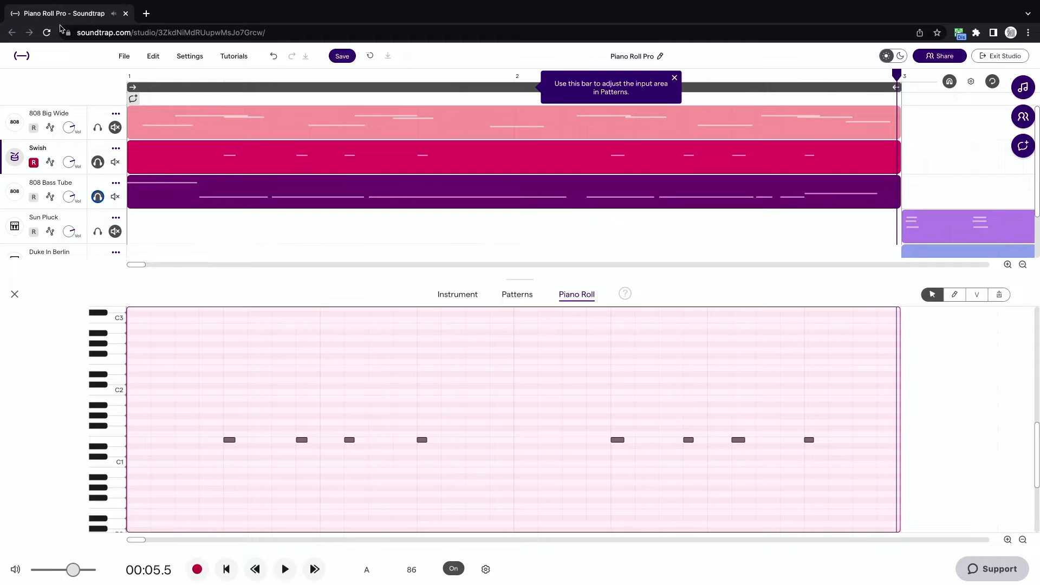
mouse_move(125, 31)
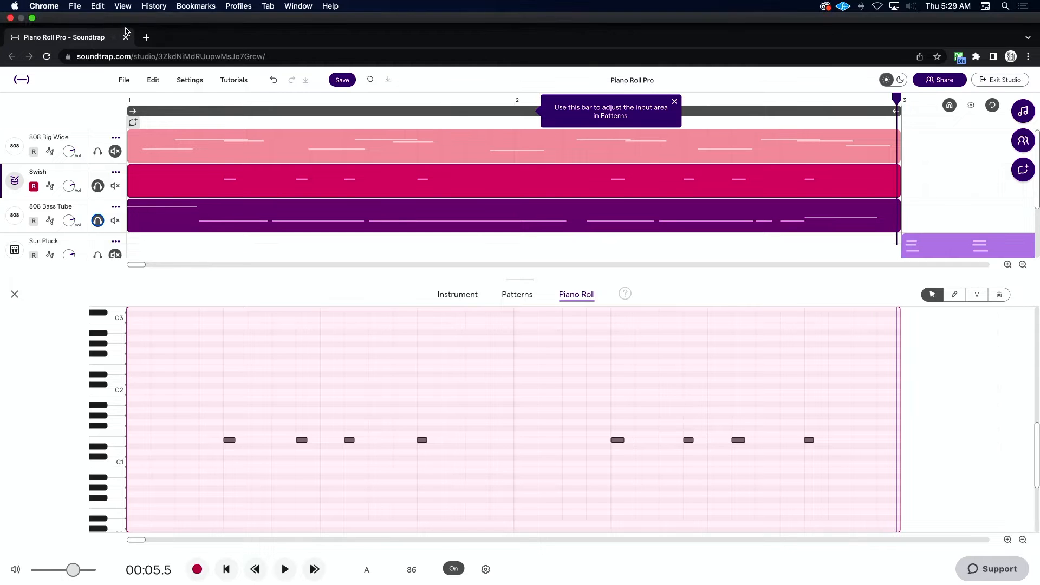
click(153, 80)
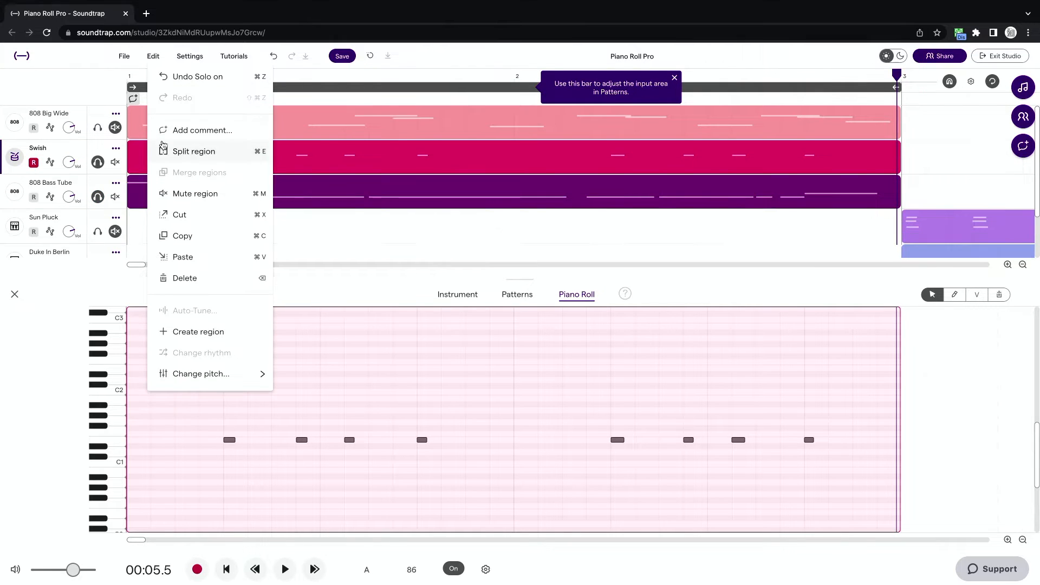
click(174, 257)
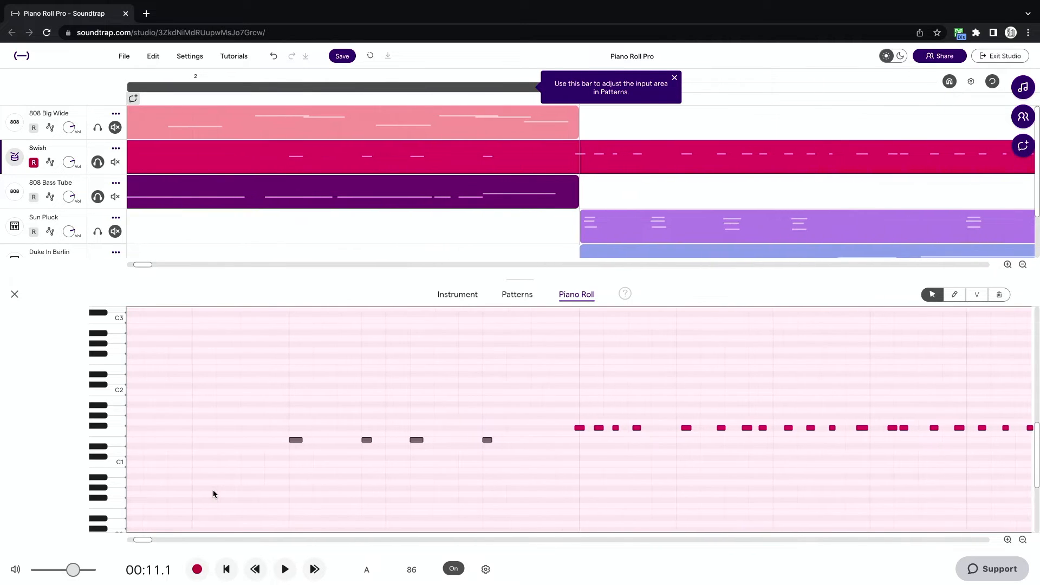
click(271, 57)
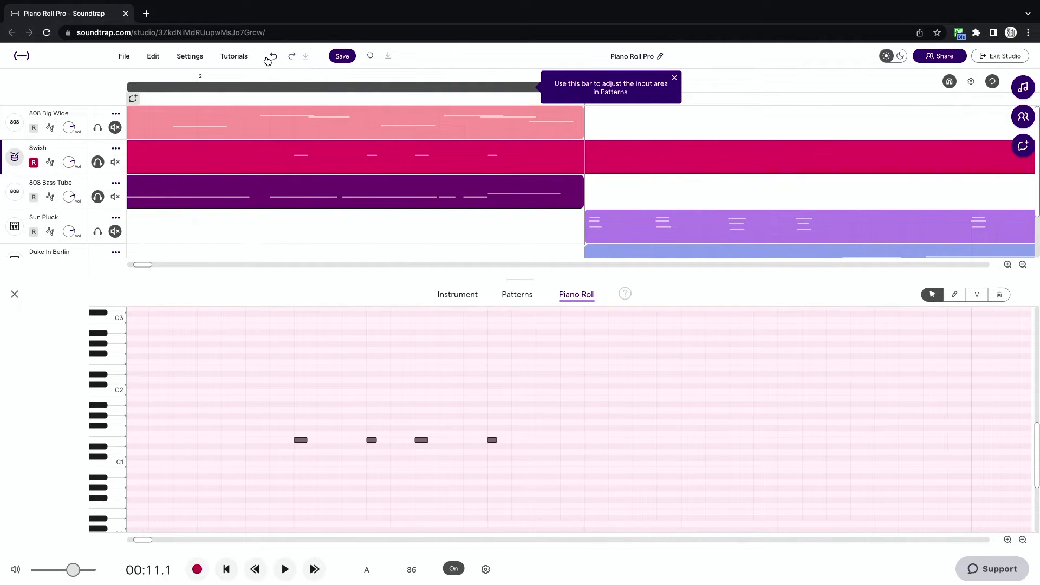
- Paste the cut upper-row notes at the start of the Swish region and play them with the bass
click(224, 579)
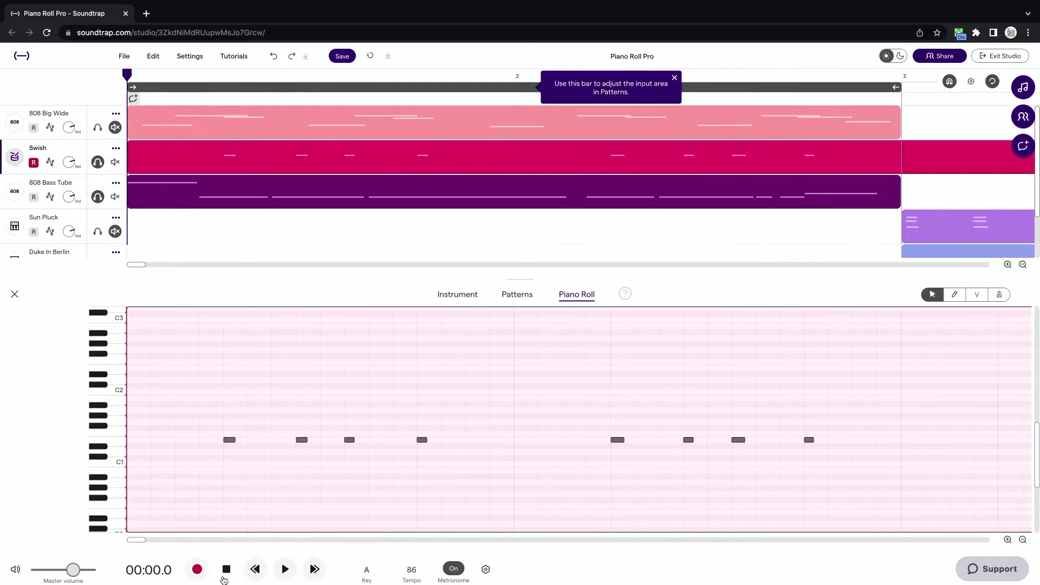
click(153, 55)
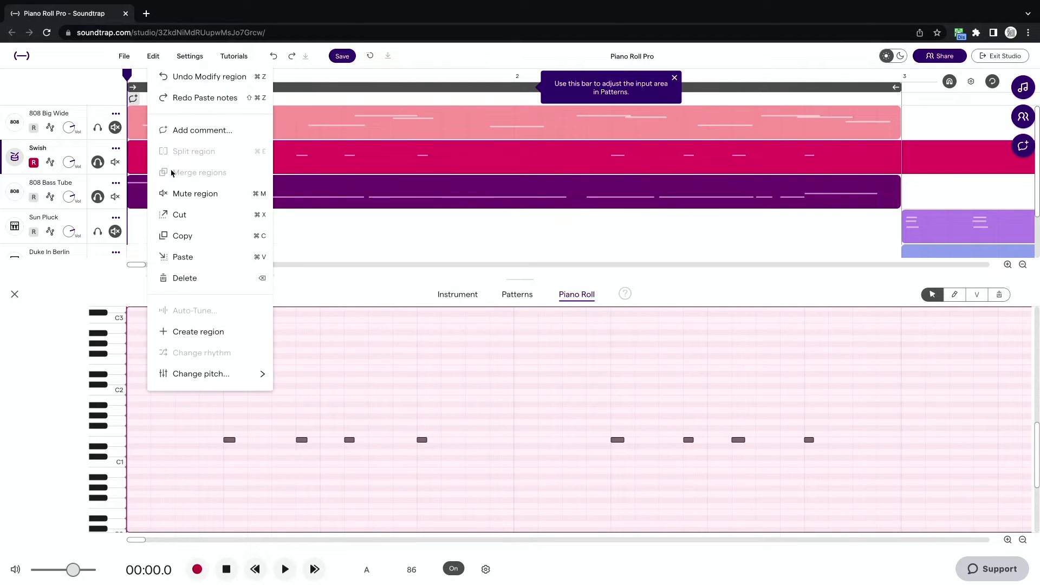
click(179, 266)
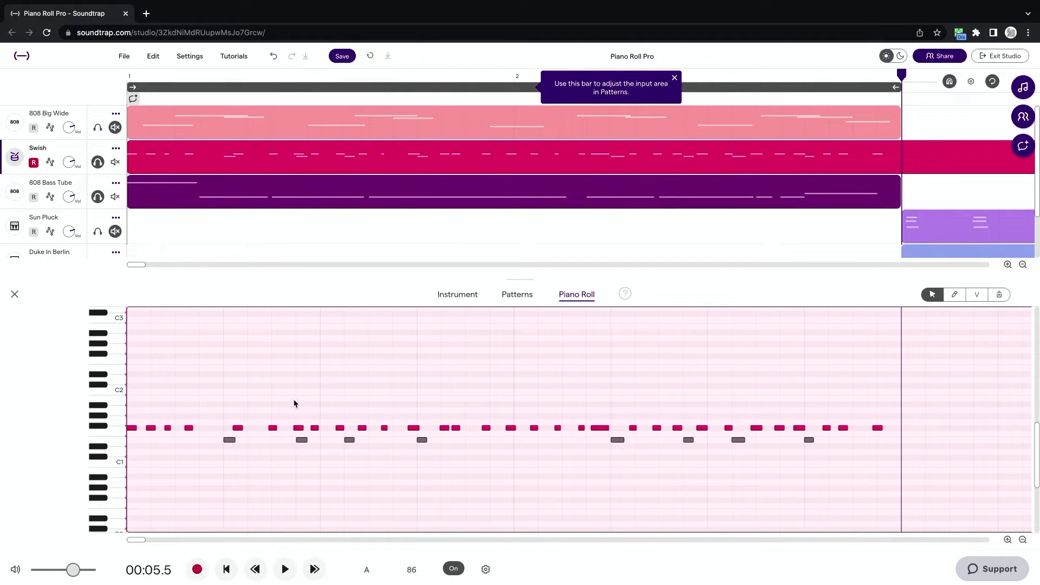
key(space)
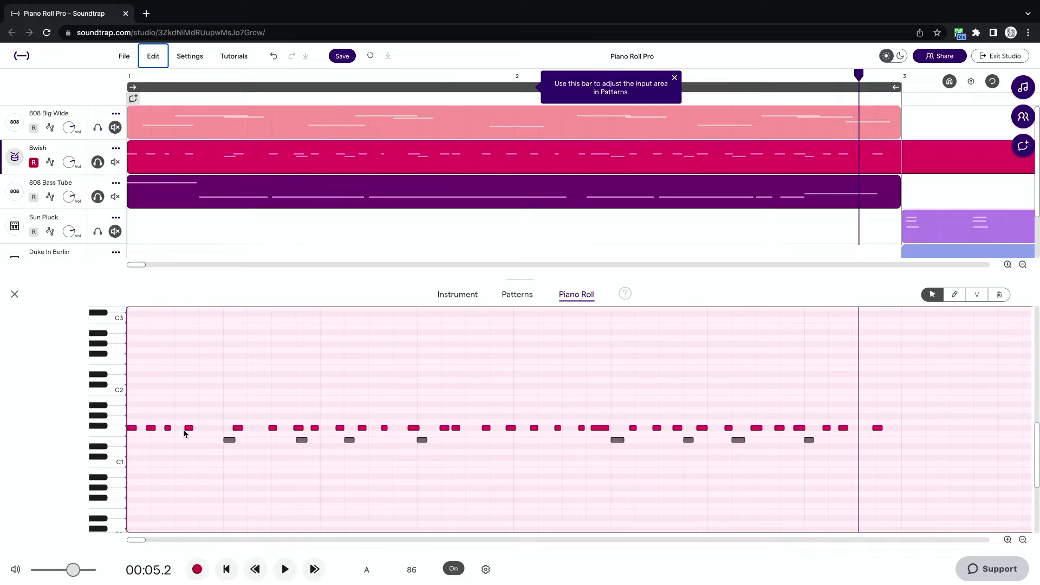
- Quantize the pasted upper-row notes to 1/16 and deselect them
right_click(189, 429)
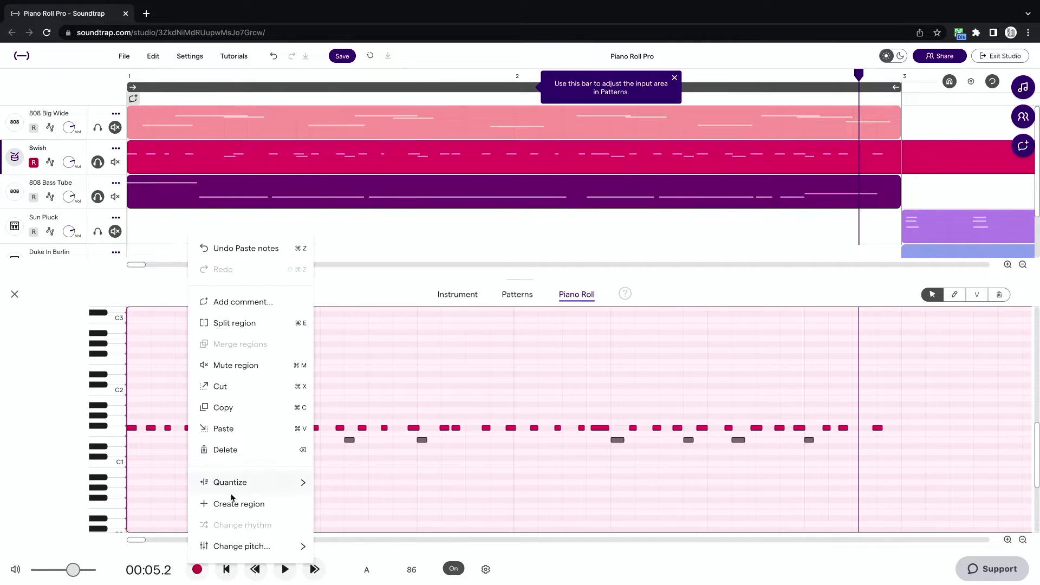
mouse_move(245, 484)
click(358, 407)
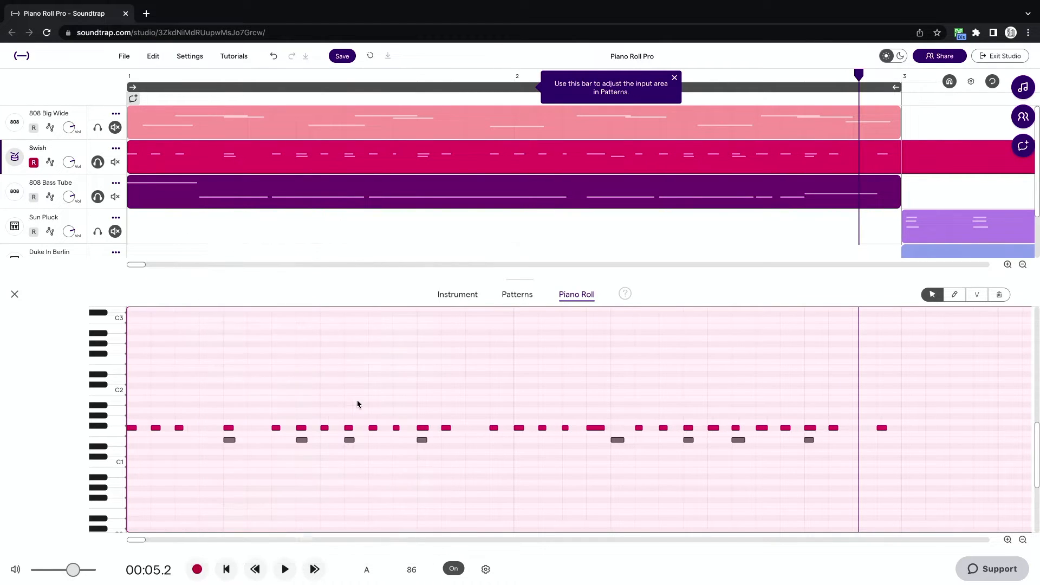
click(324, 395)
- Spread the overlapping upper-row notes in early bar 1 onto empty 1/16 lines and add a 1/16 note on beat 2
scroll(162, 422, up, 3)
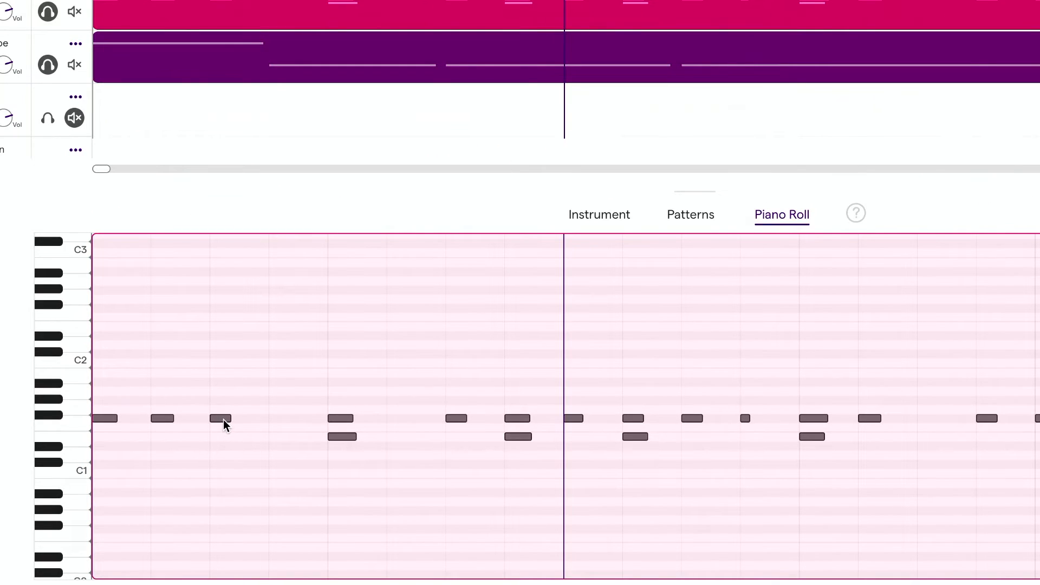
drag(224, 419, 449, 428)
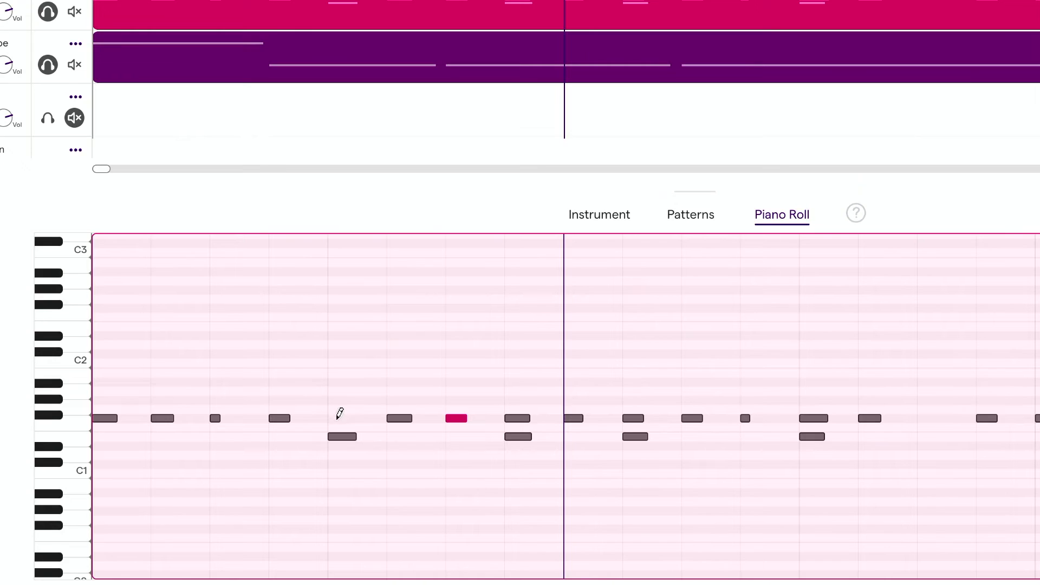
click(337, 419)
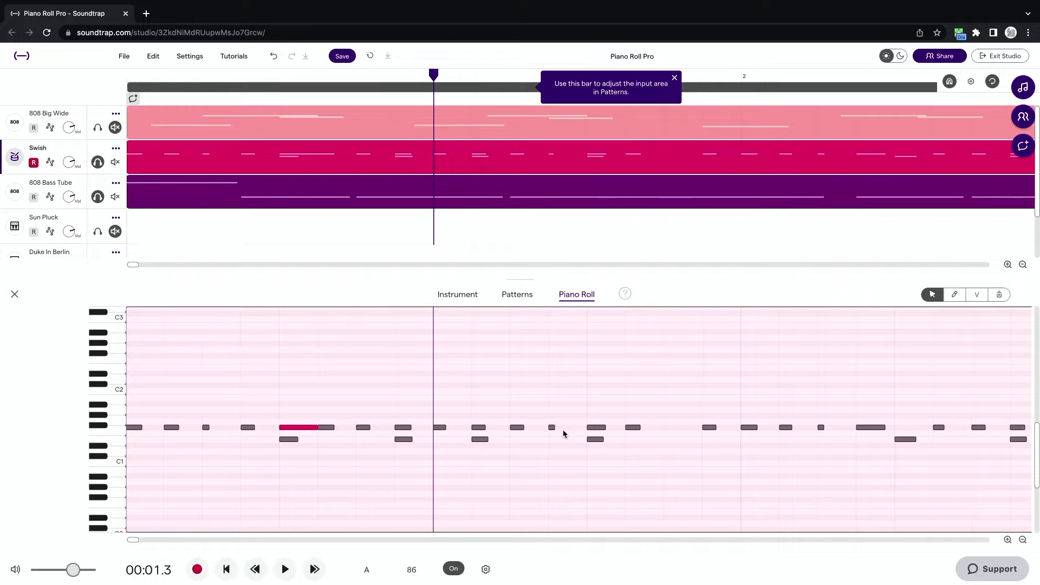
- Move the overlapping upper-row notes late in bar 1, before beat 2 of bar 2 and late in bar 2 one 1/16 later
scroll(567, 432, right, 2)
click(617, 427)
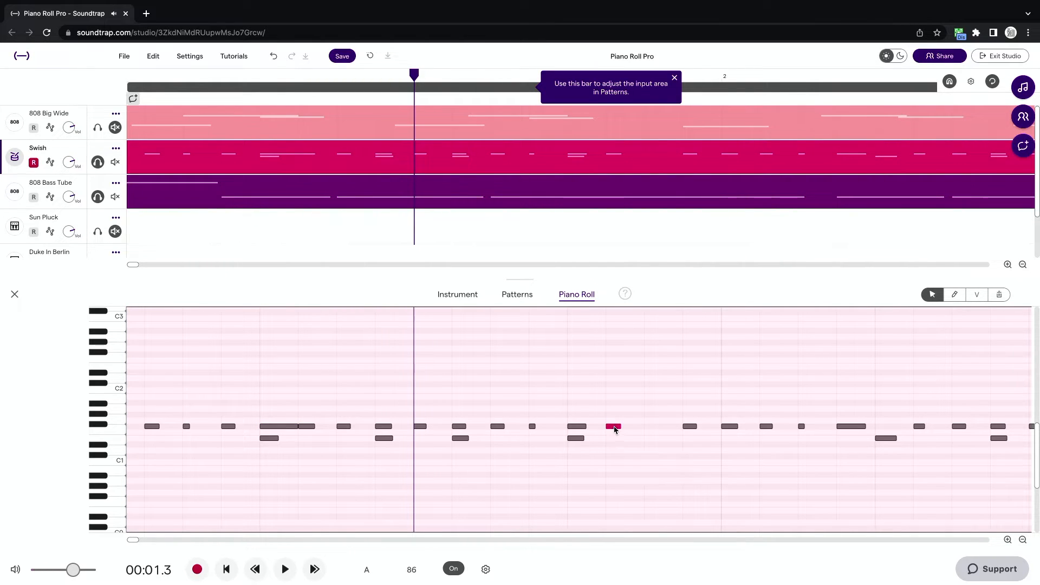
click(650, 427)
scroll(650, 432, right, 8)
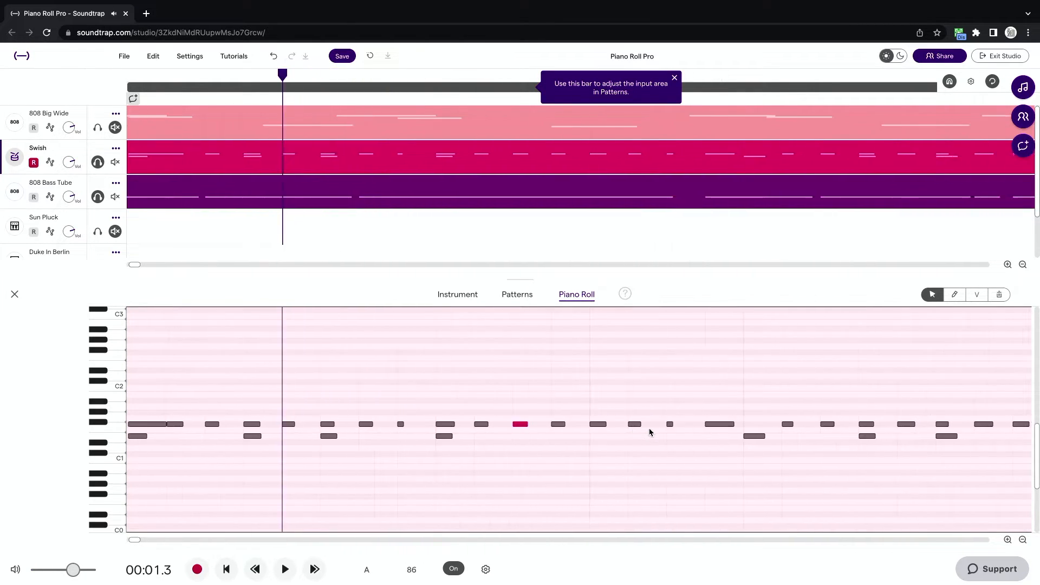
click(649, 427)
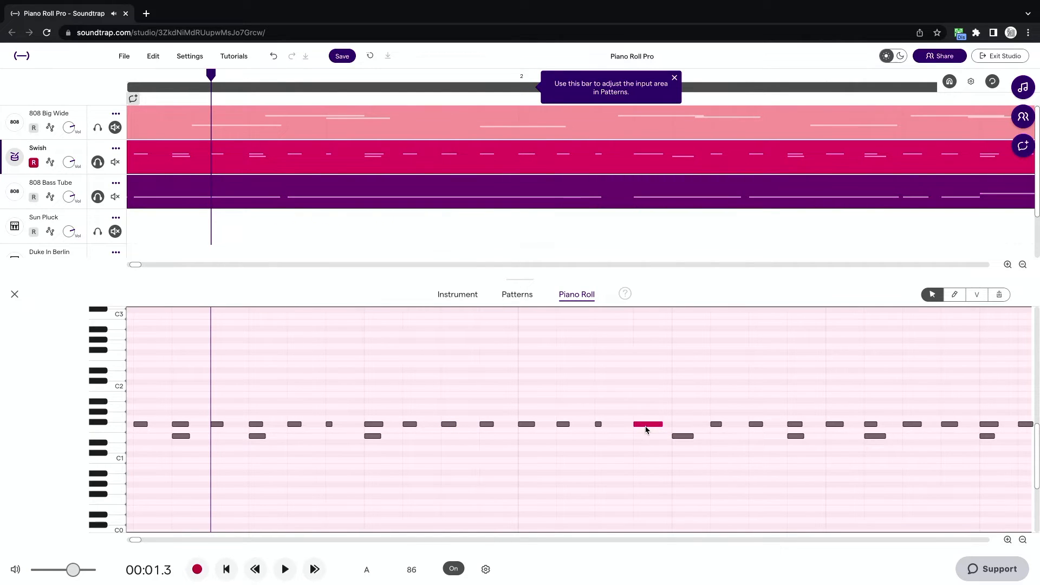
scroll(706, 427, right, 1)
mouse_move(711, 427)
mouse_down()
mouse_move(681, 429)
mouse_move(714, 426)
mouse_up()
drag(649, 427, 687, 427)
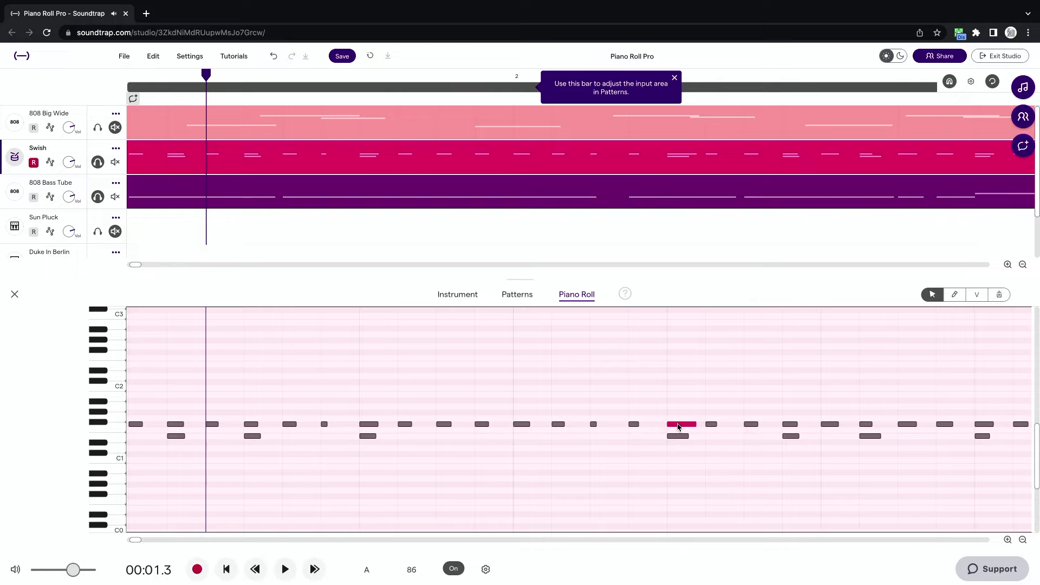
scroll(680, 428, right, 12)
scroll(678, 427, right, 4)
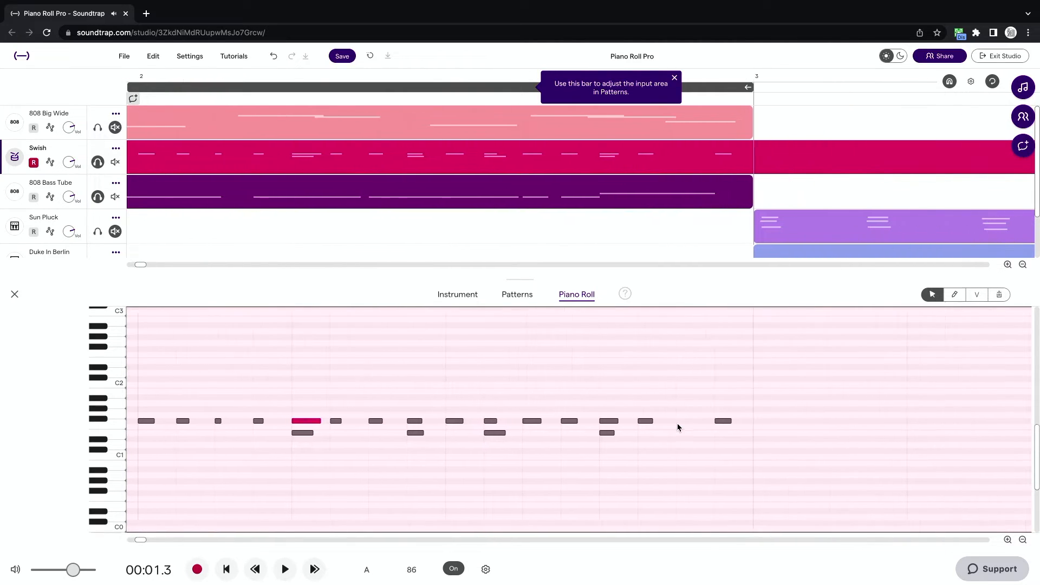
drag(622, 424, 659, 425)
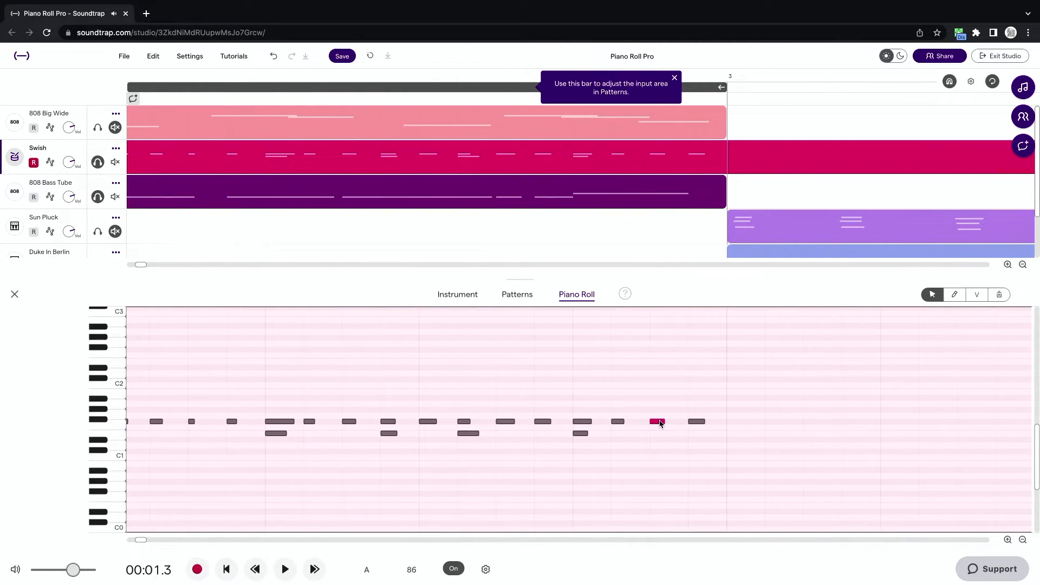
- Play the loop from the start to check the corrected drum pattern with the bass
scroll(661, 424, down, 5)
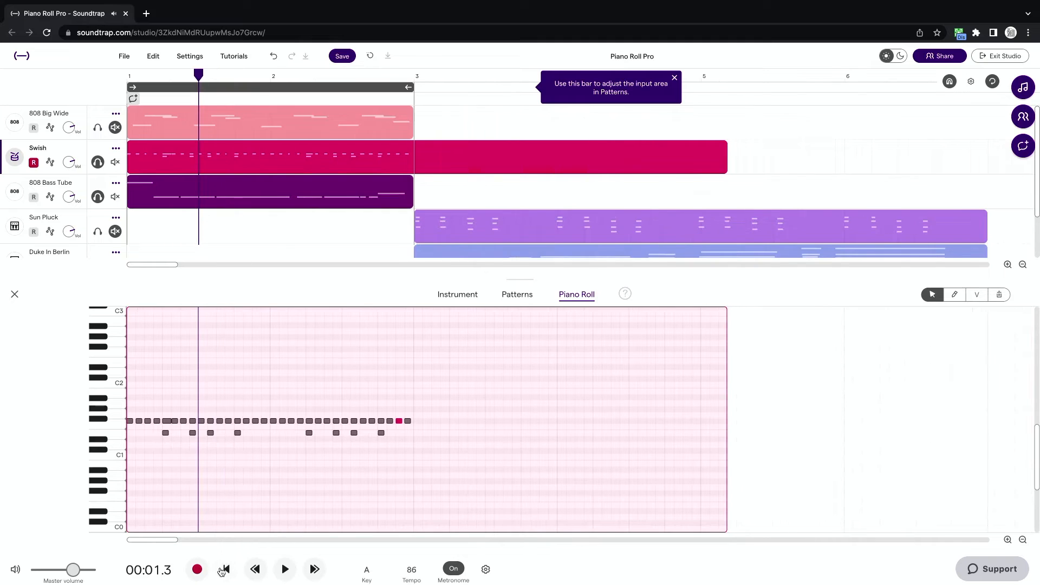
click(222, 572)
key(space)
- Raise the velocity of the long upper-row Swish note on beat 2 of bar 1
scroll(238, 497, up, 5)
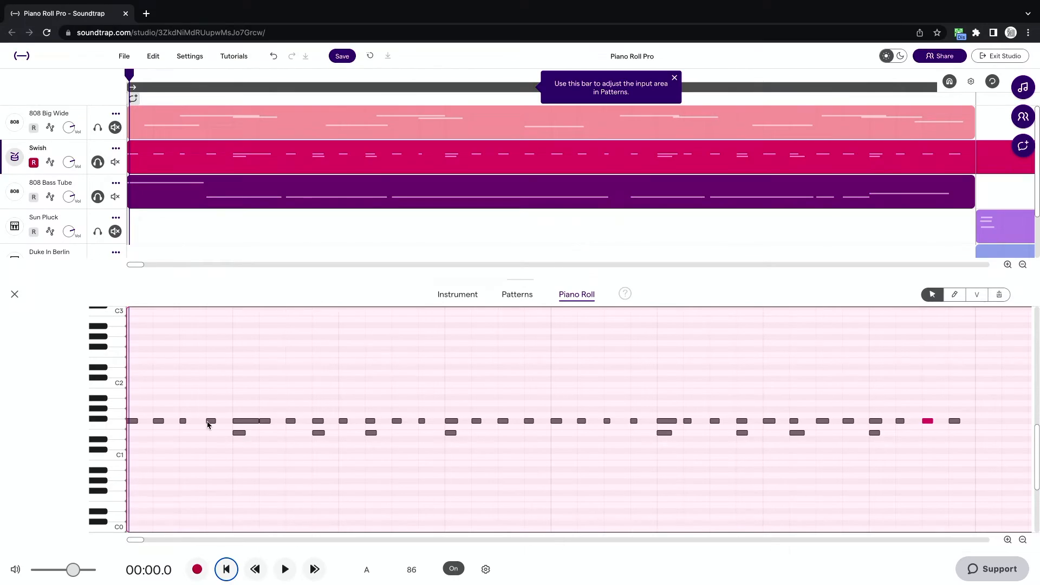
scroll(207, 426, up, 1)
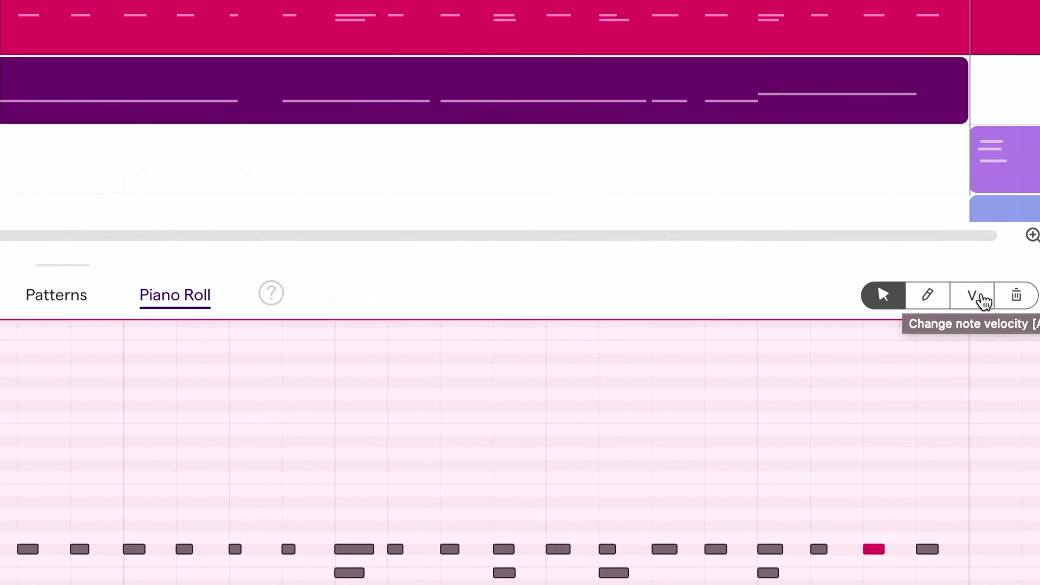
click(981, 296)
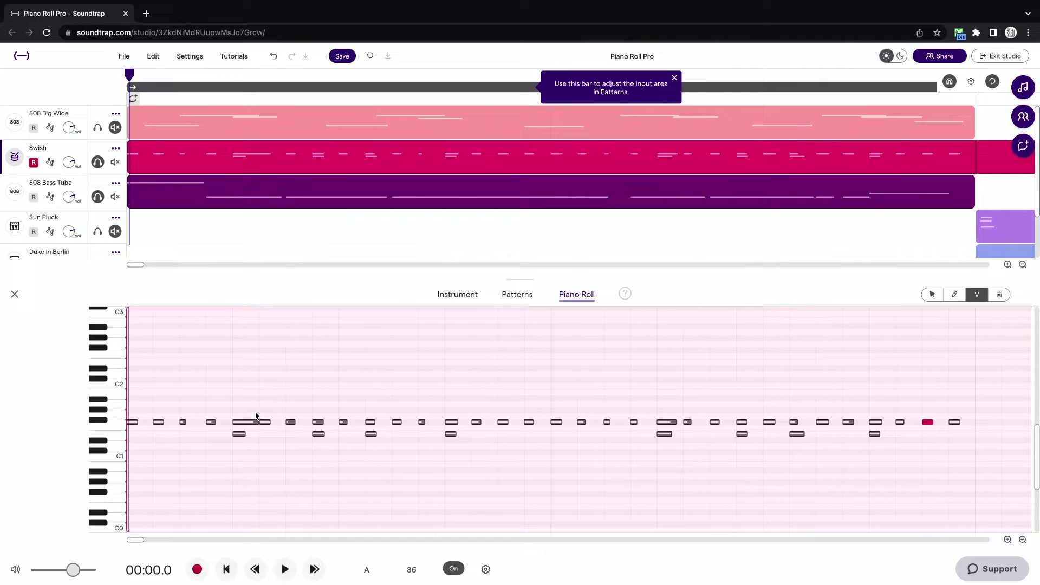
scroll(256, 416, up, 5)
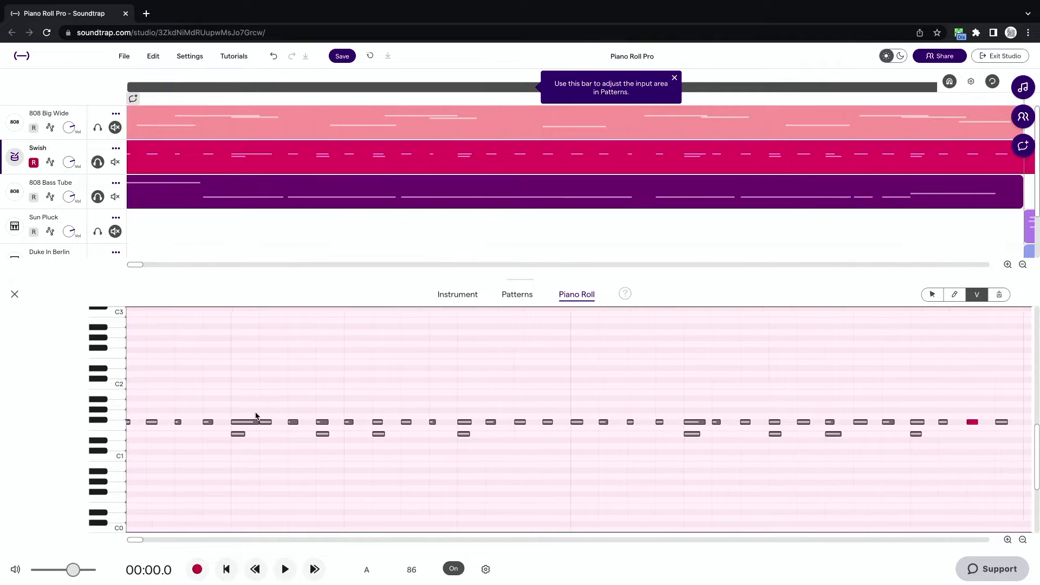
scroll(256, 416, down, 3)
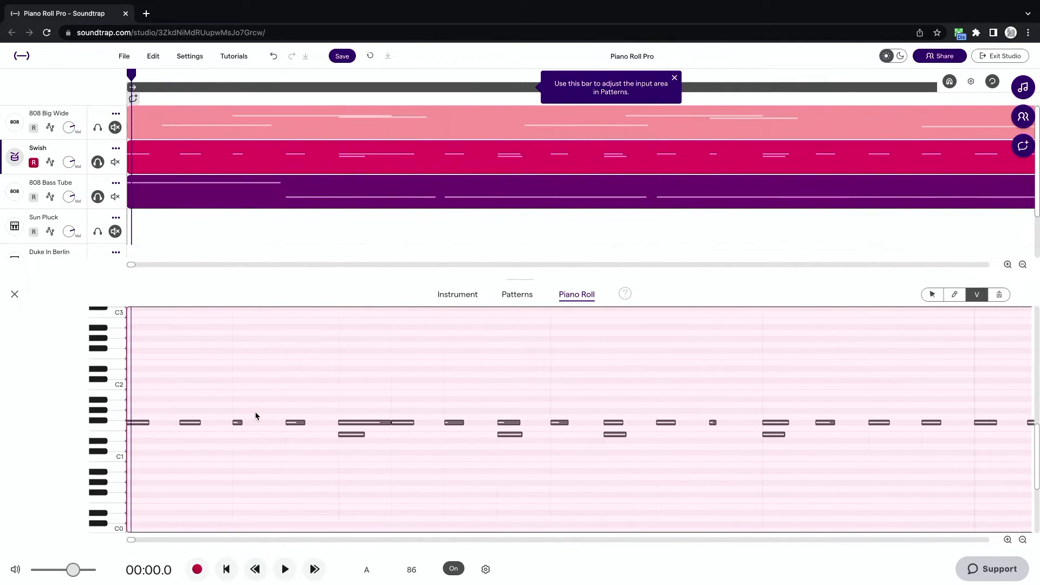
drag(373, 427, 374, 408)
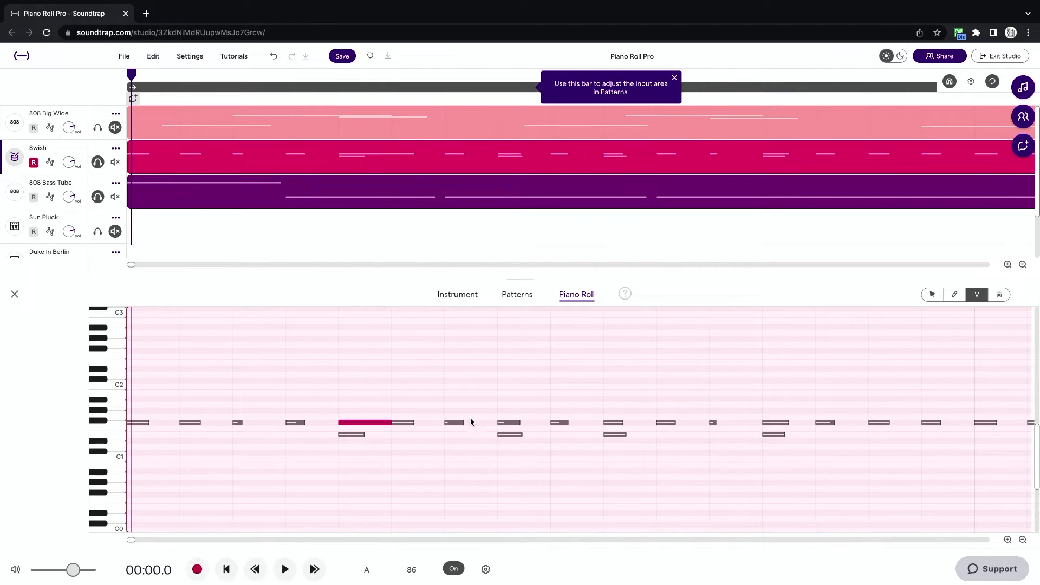
- Raise the velocities of the softer upper-row notes from the middle to the end of bar 1 and late in bar 2
click(455, 423)
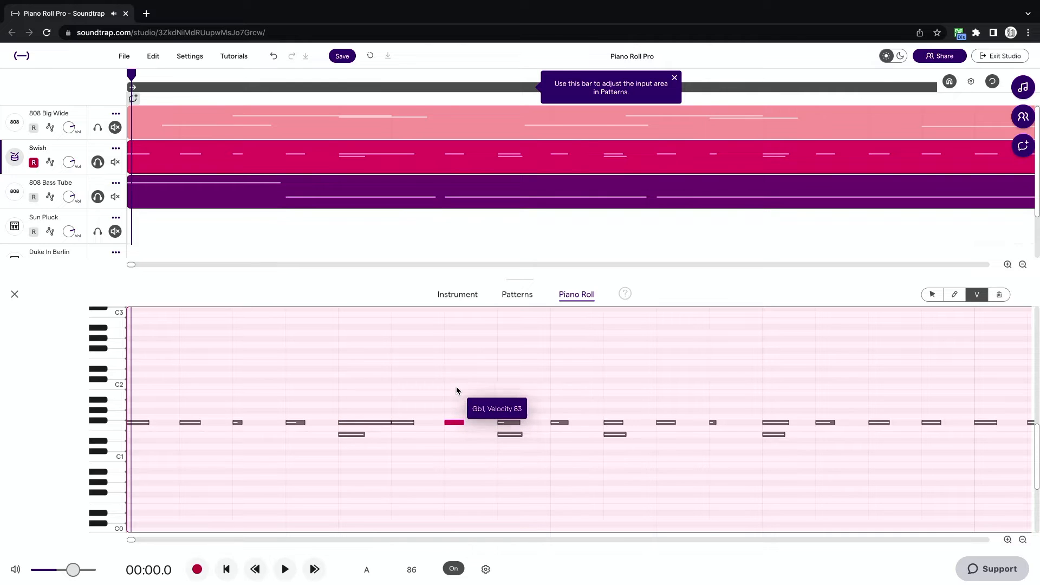
click(511, 423)
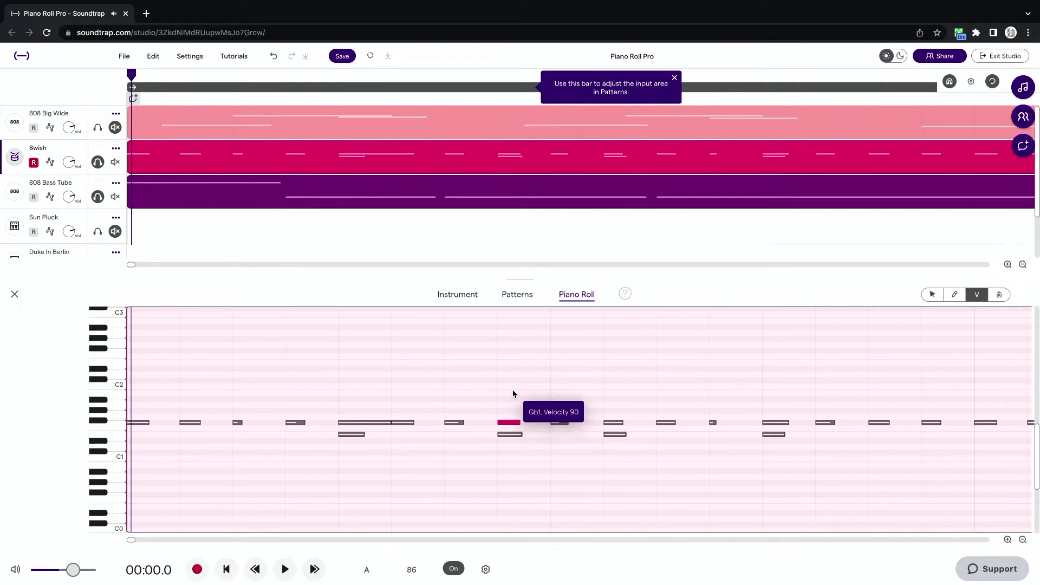
click(560, 424)
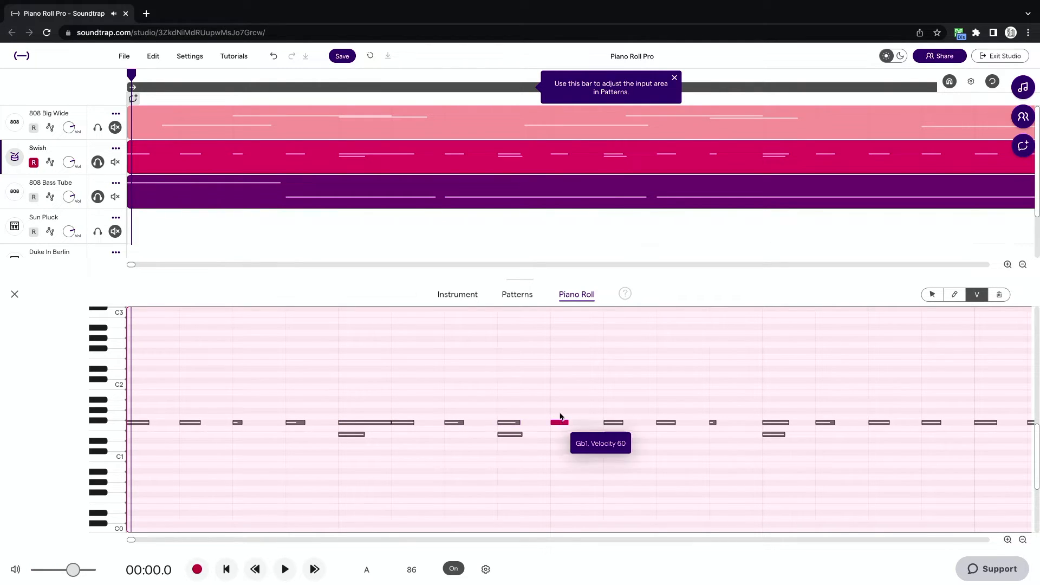
click(713, 423)
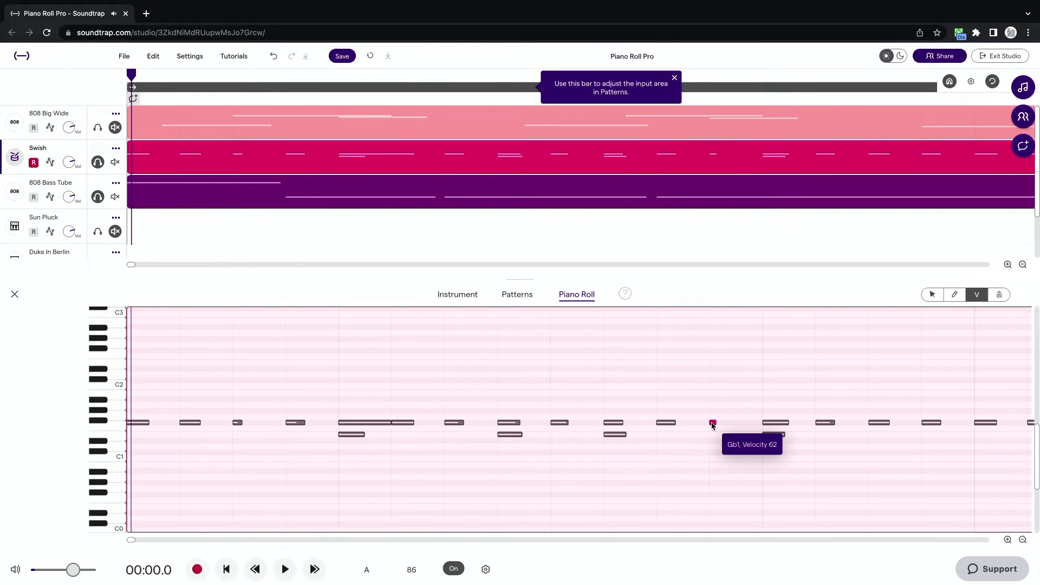
click(822, 423)
scroll(822, 421, down, 5)
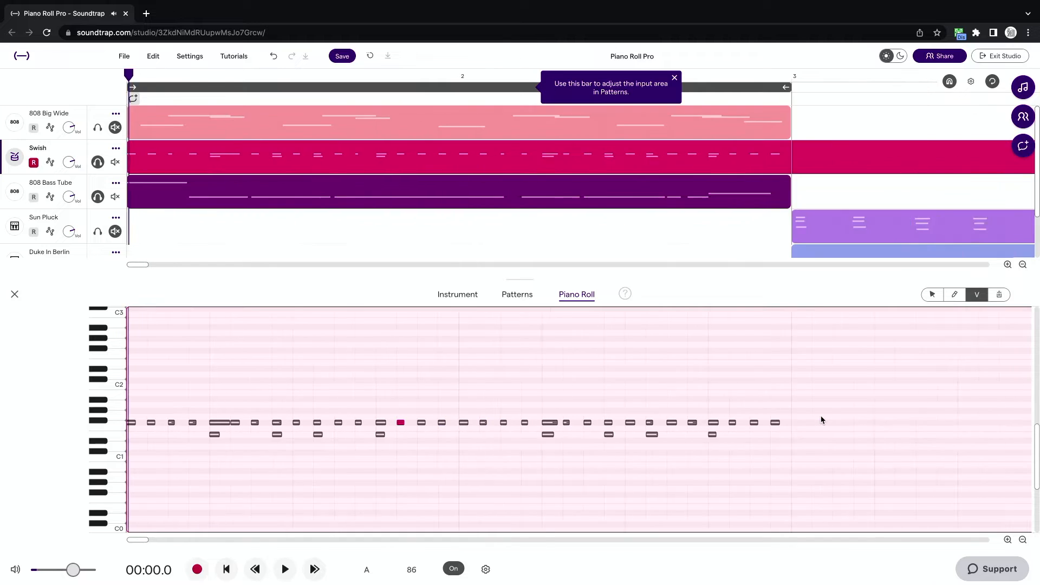
click(666, 424)
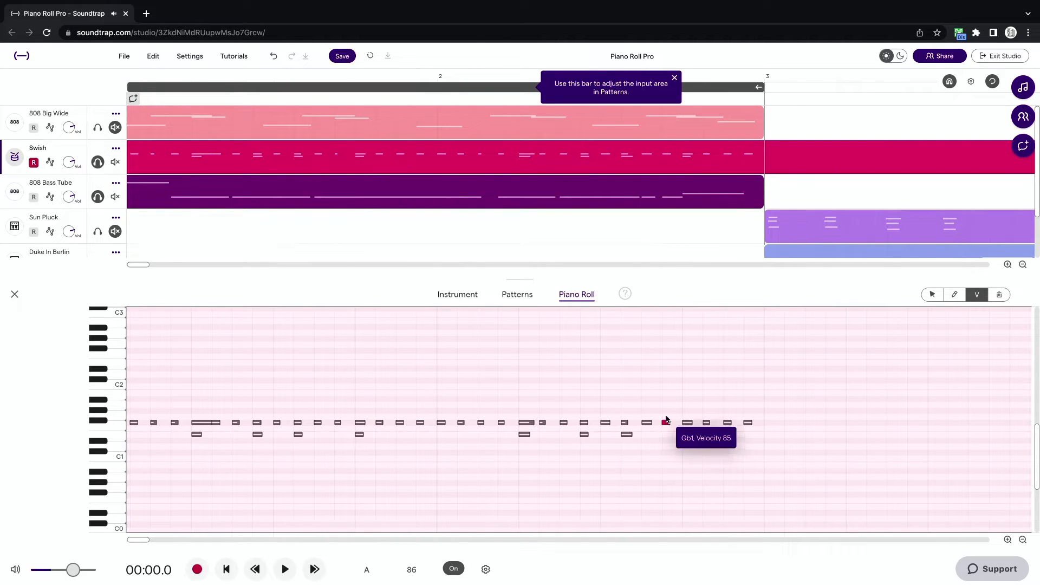
- Select all upper-row notes, lower their velocities together slightly and deselect them
drag(759, 392, 83, 429)
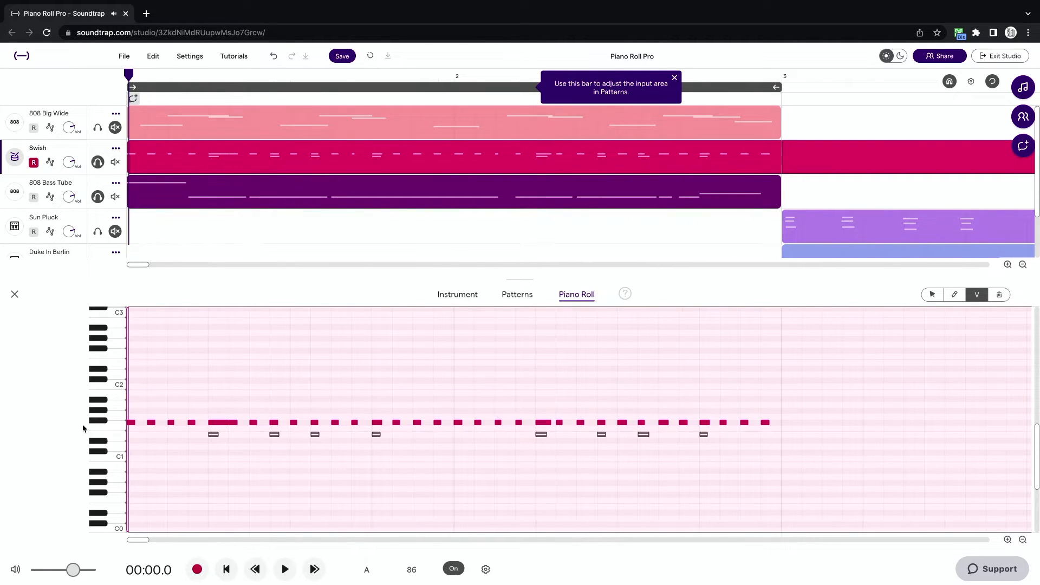
mouse_move(223, 424)
mouse_down()
mouse_move(217, 461)
mouse_move(217, 433)
mouse_up()
click(344, 387)
- Raise the velocities of the upper-row note on beat 2 of bar 2 and of two softer notes late in bar 2
drag(545, 427, 562, 408)
drag(642, 423, 643, 409)
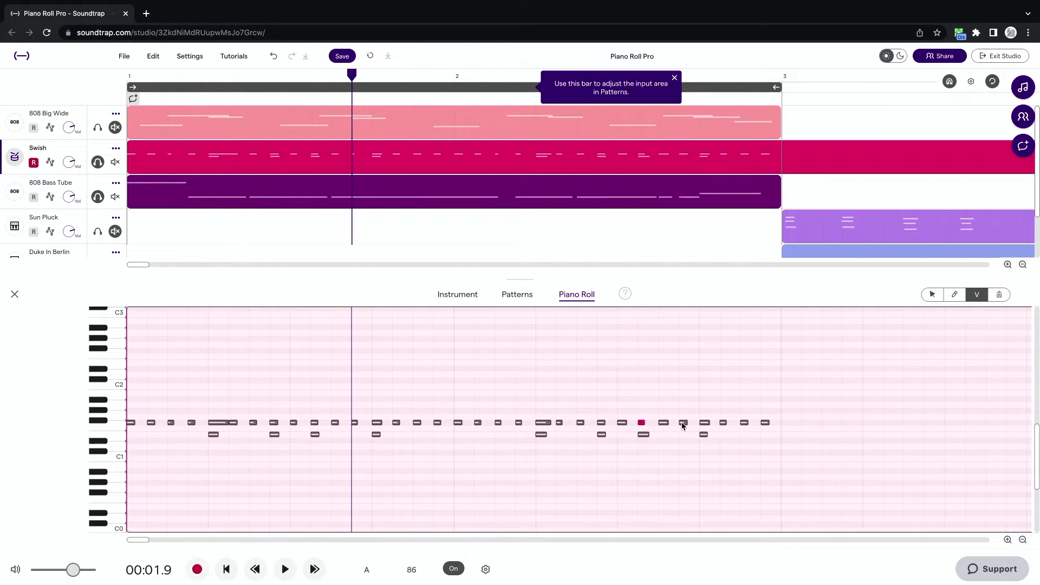
drag(683, 426, 684, 407)
- Select all upper-row notes again, raise their velocities together strongly and deselect them
drag(170, 427, 798, 426)
drag(545, 425, 546, 351)
click(325, 387)
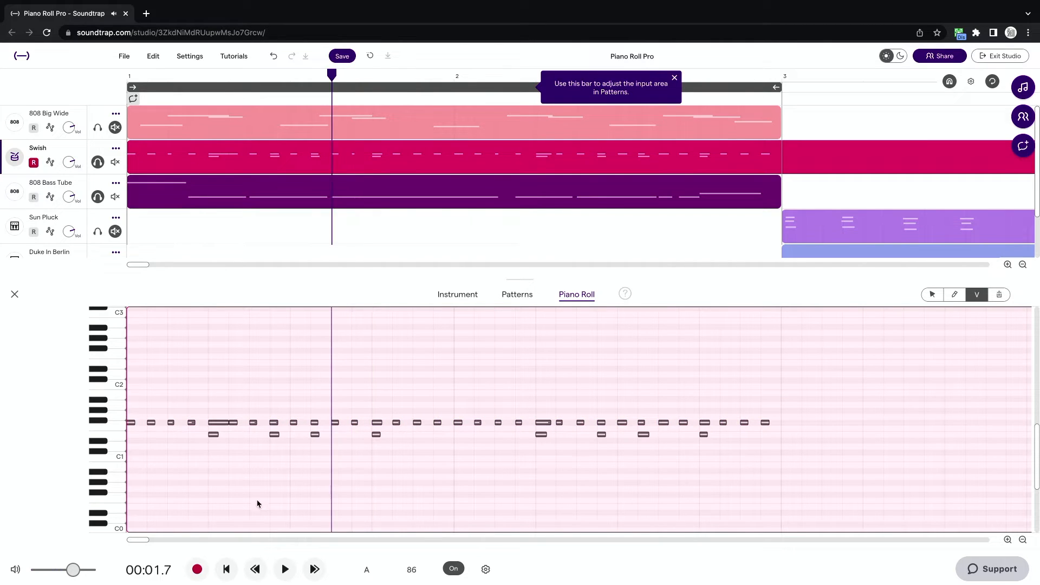
- Play the loop from the start and raise the velocity of the fourth upper-row note in bar 1
click(227, 569)
key(space)
click(227, 566)
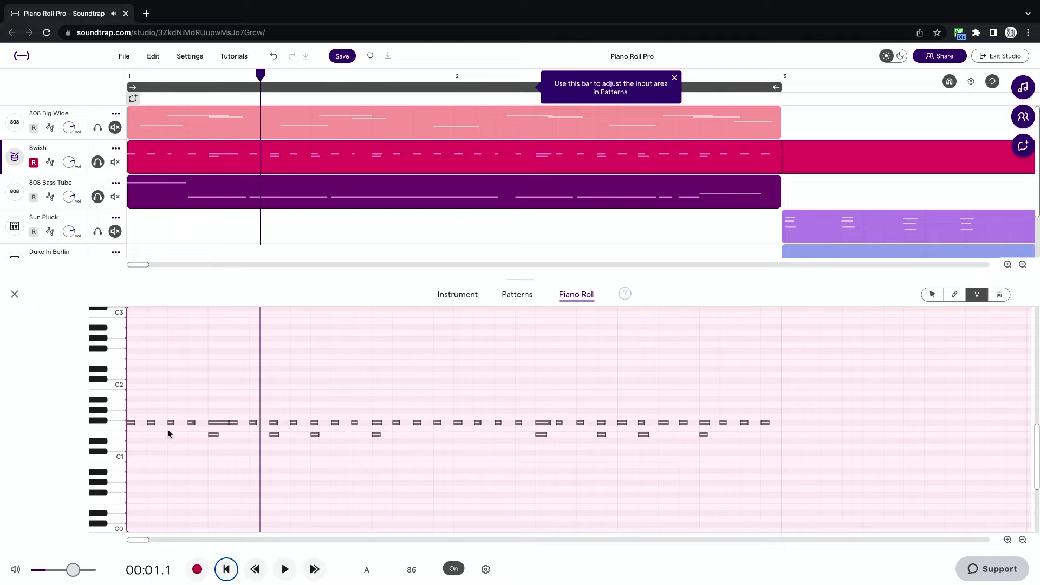
drag(191, 426, 191, 409)
key(space)
key(space)
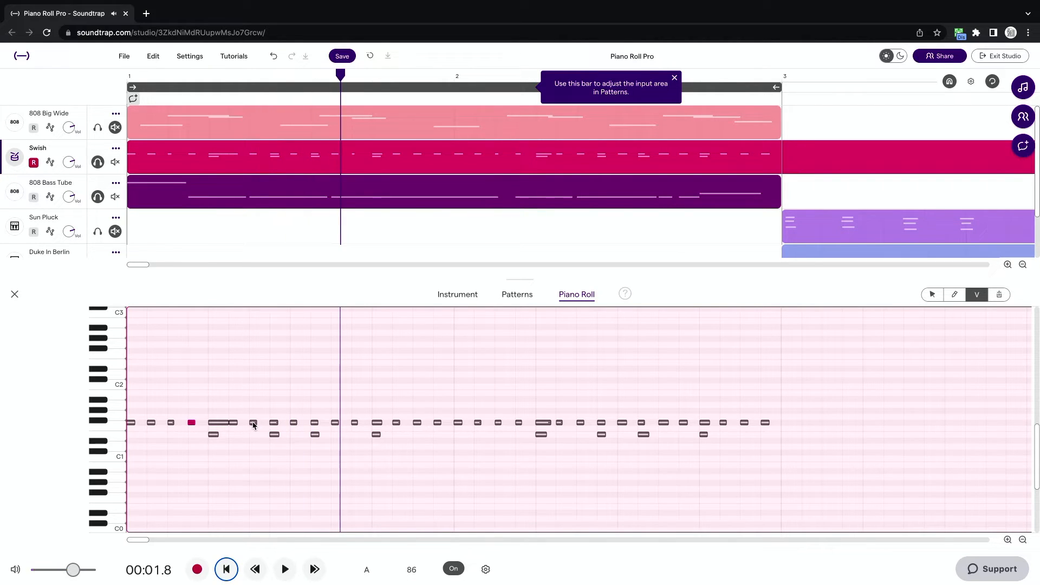
- Adjust the velocities of the seventh and fourteenth upper-row notes in bar 1 and the second in bar 2, checking them with playback
click(253, 424)
key(space)
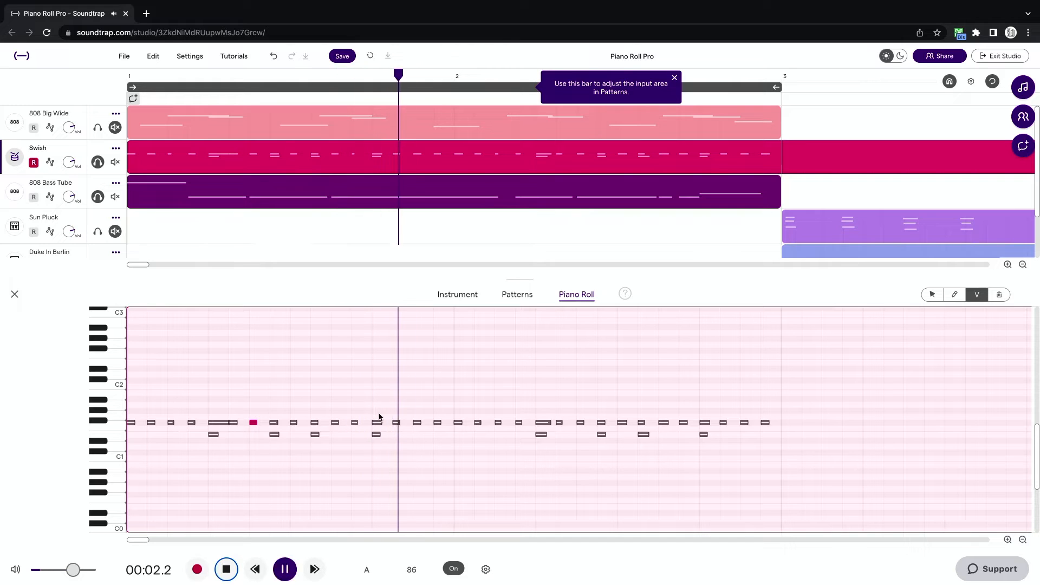
click(396, 423)
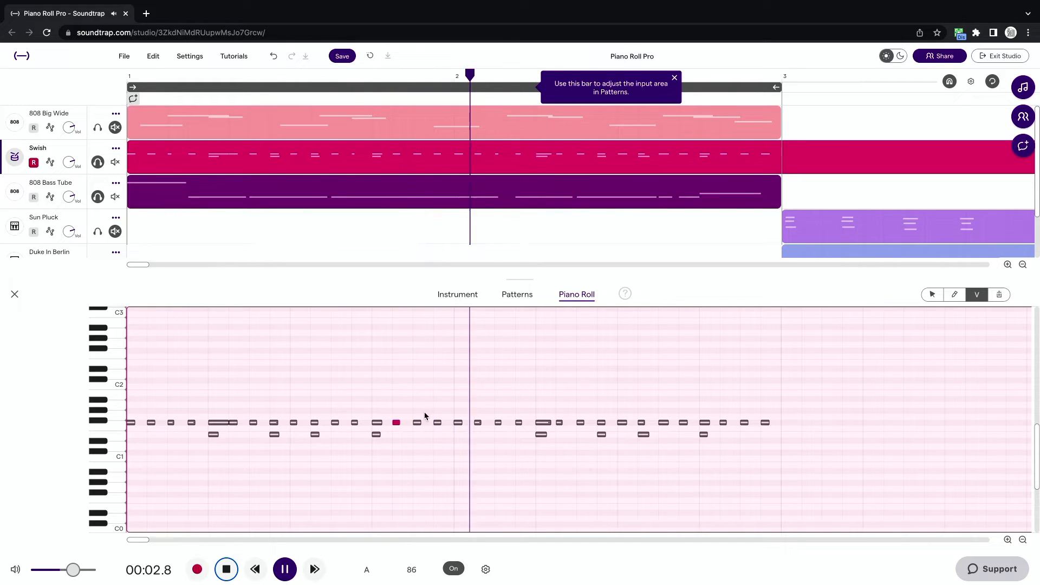
key(space)
click(478, 423)
key(space)
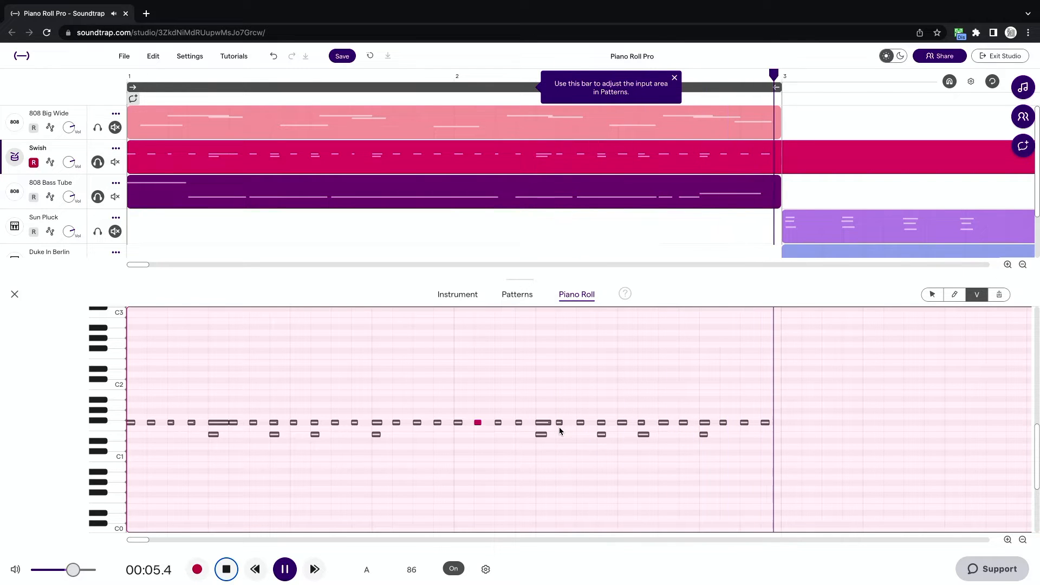
key(space)
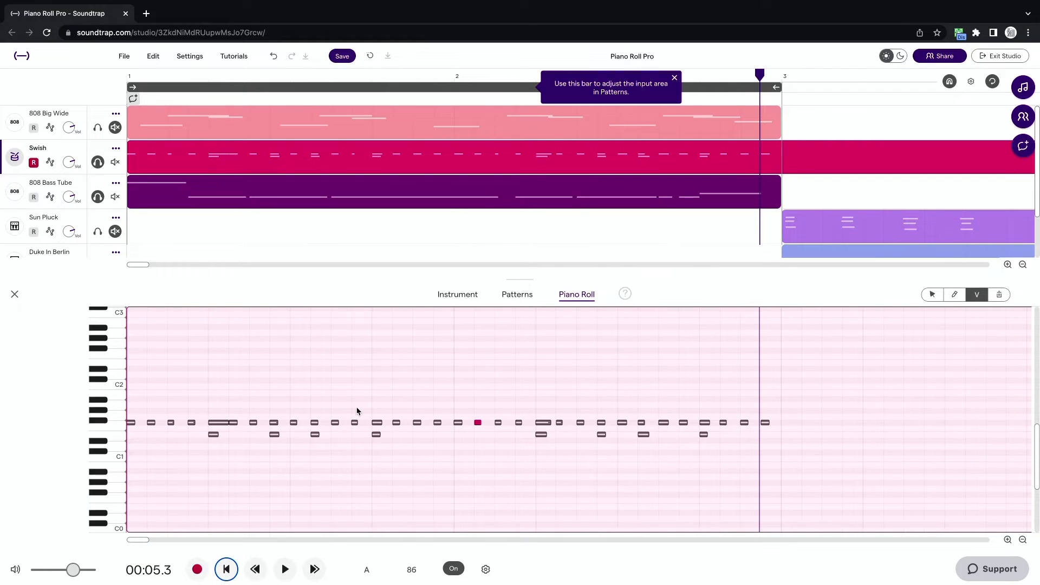
- Add a 1/16 test note above the upper row just after beat 4 of bar 1 and move it slightly higher in pitch
click(402, 409)
key(v)
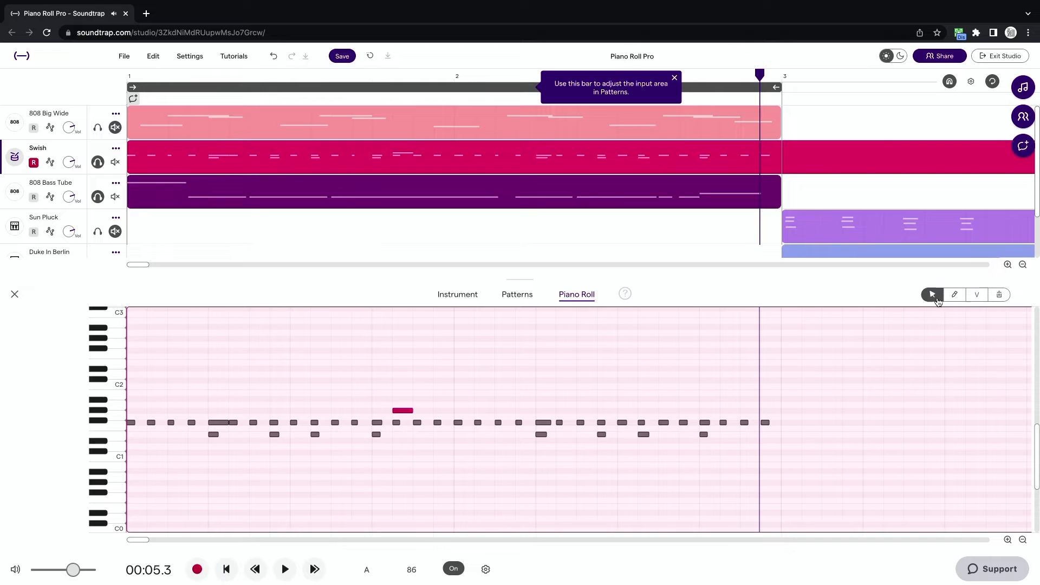
mouse_move(401, 412)
mouse_down()
mouse_move(416, 413)
mouse_move(399, 408)
mouse_up()
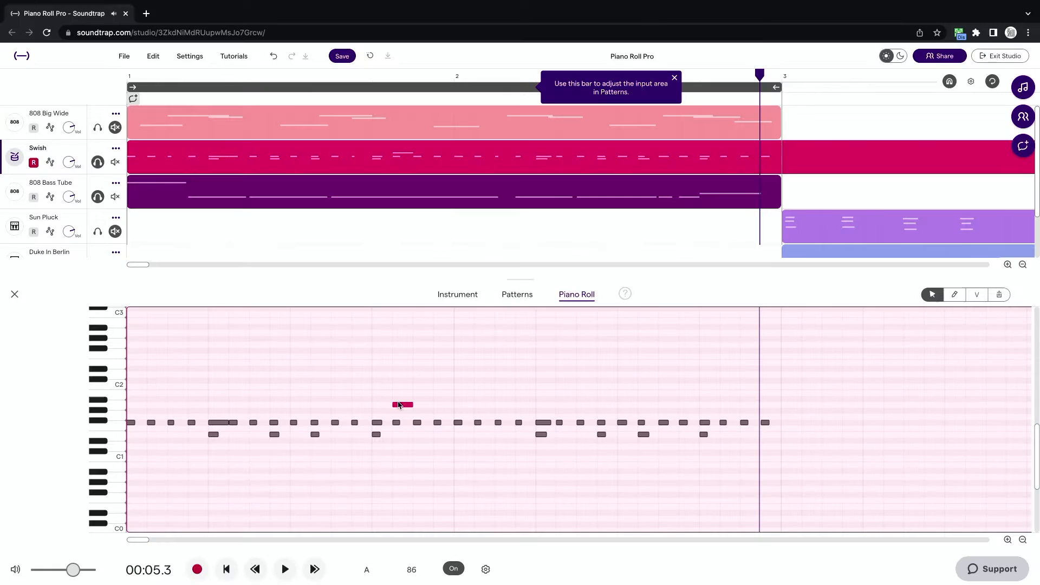
- Set the piano roll grid to a finer resolution and shorten the test note to half its length
click(972, 84)
click(937, 307)
drag(409, 406, 402, 405)
scroll(402, 404, up, 5)
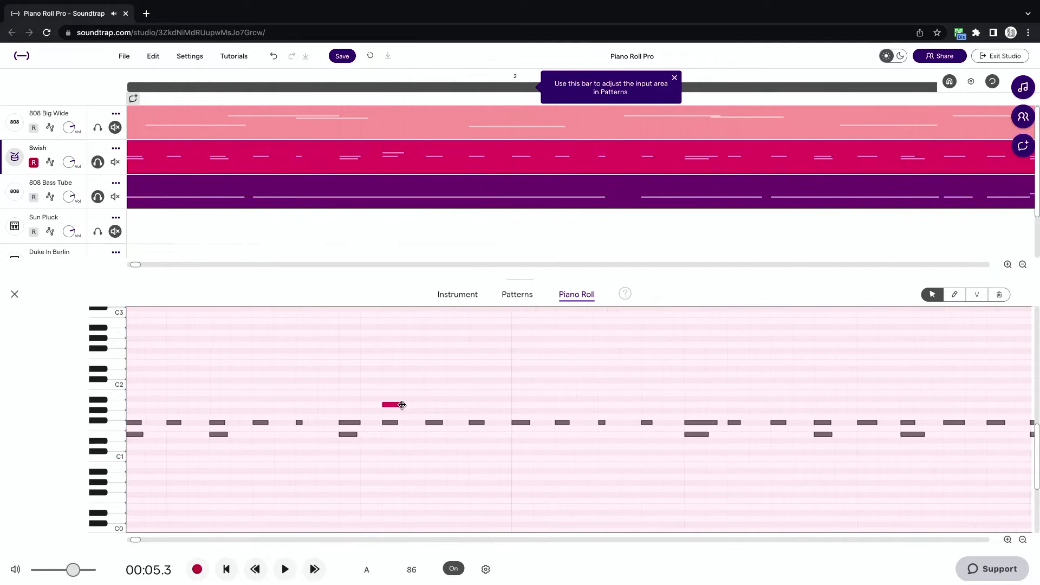
scroll(402, 405, down, 5)
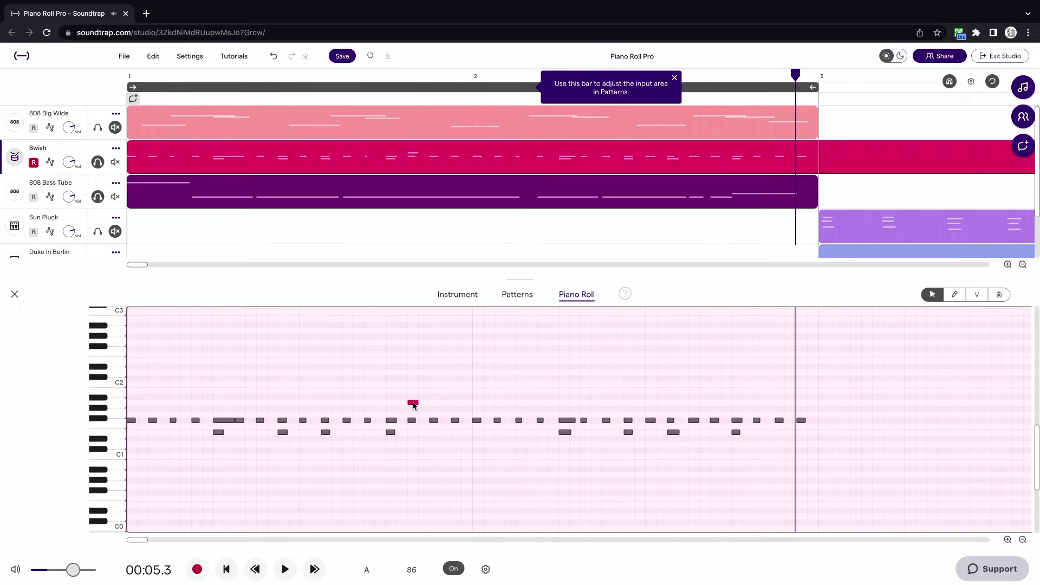
- Delete the test note and add half-length upper-row notes in bar 1 just before beats 2 and 4 and between the tenth and eleventh notes
key(space)
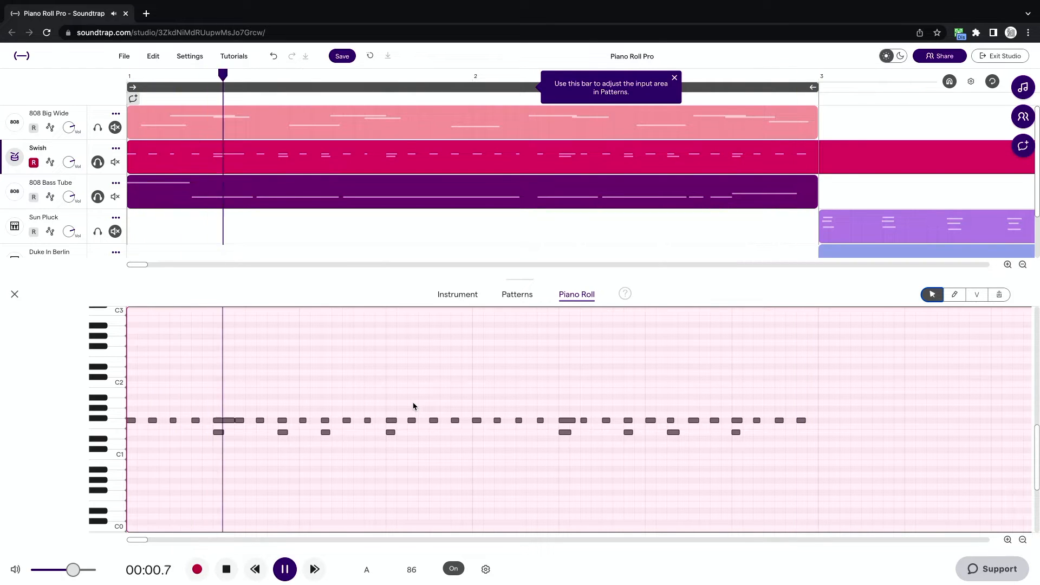
key(space)
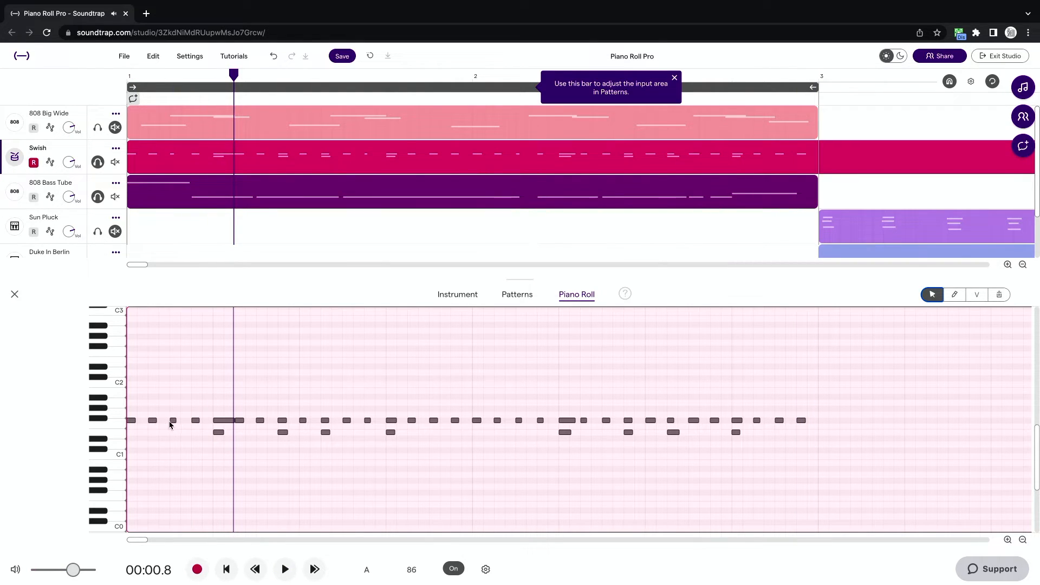
double_click(206, 423)
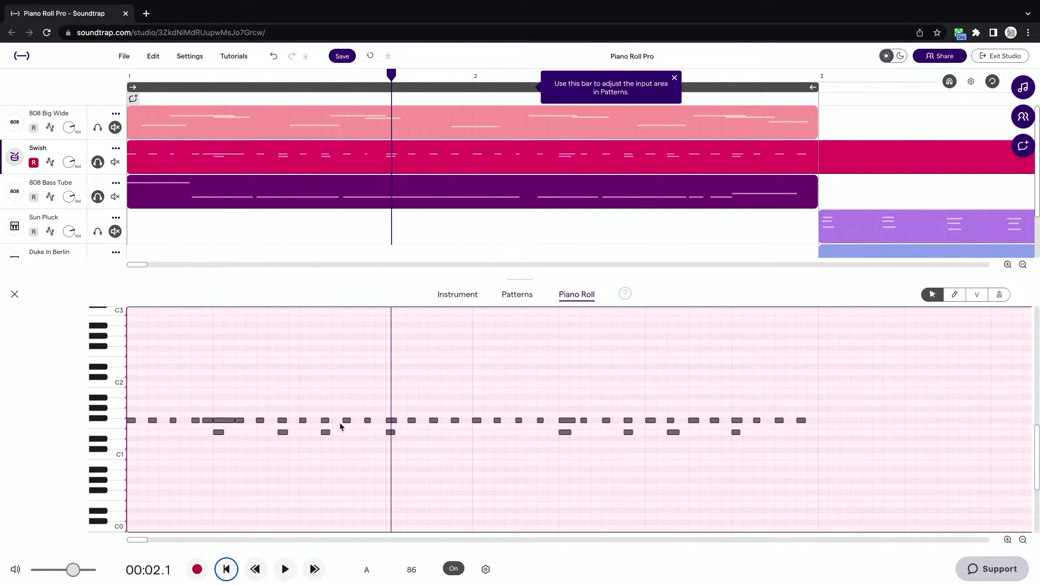
double_click(338, 422)
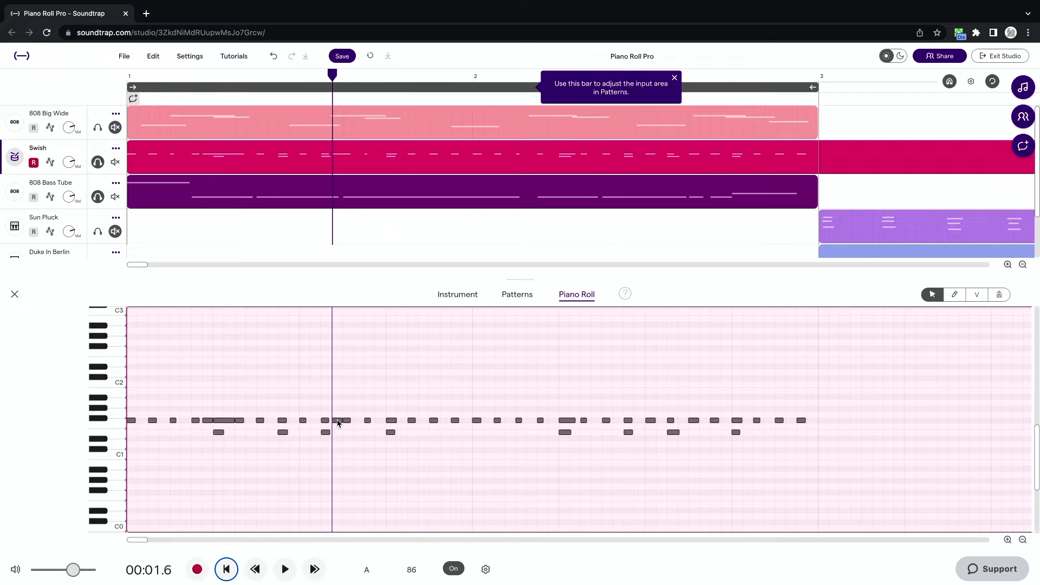
double_click(379, 421)
- Add half-length upper-row notes in bar 2 after the second note of beat 2 and after the first two notes of beat 4, checking with playback
key(space)
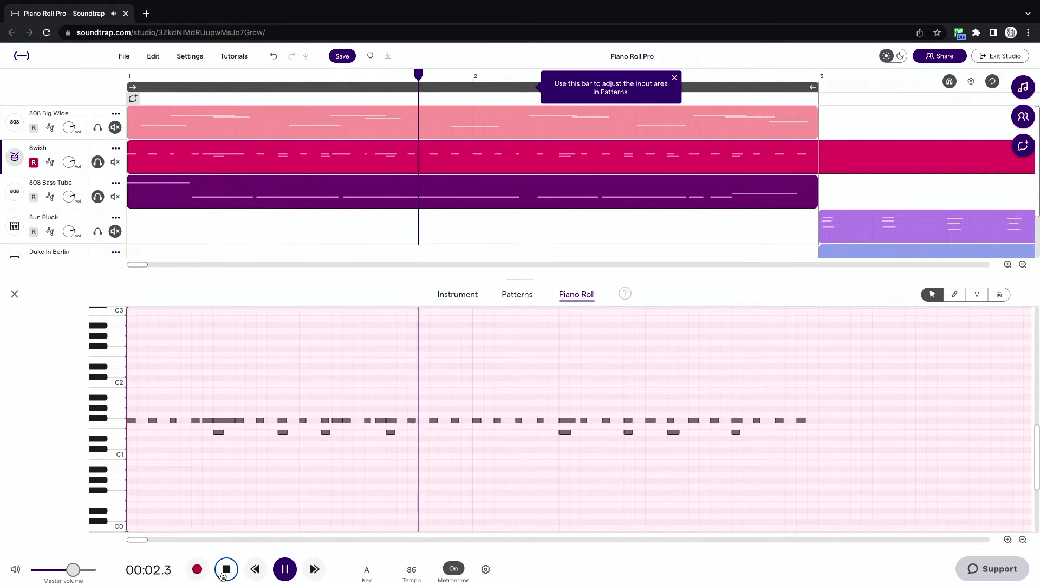
key(space)
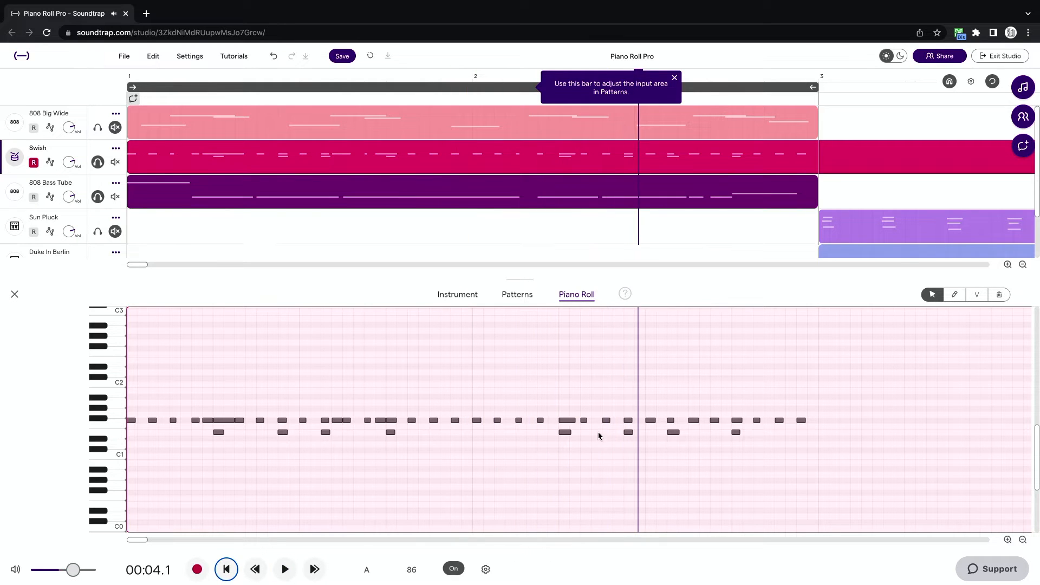
click(592, 423)
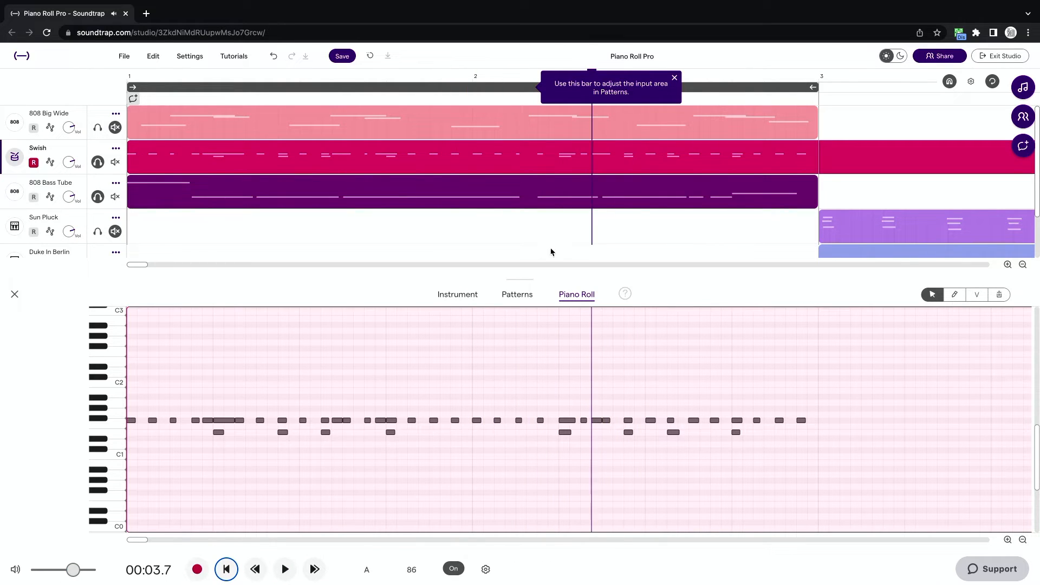
click(477, 78)
key(space)
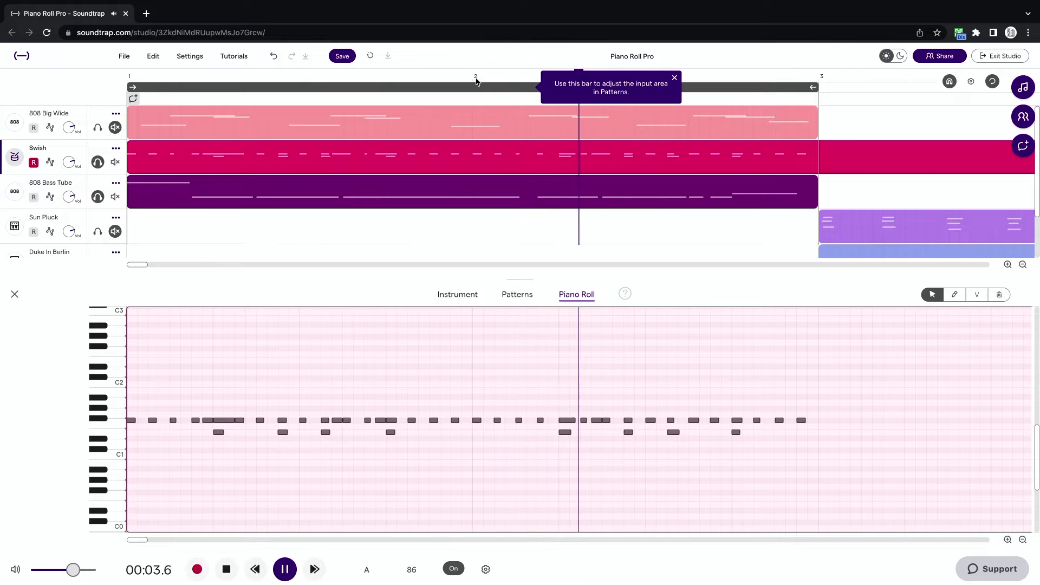
key(space)
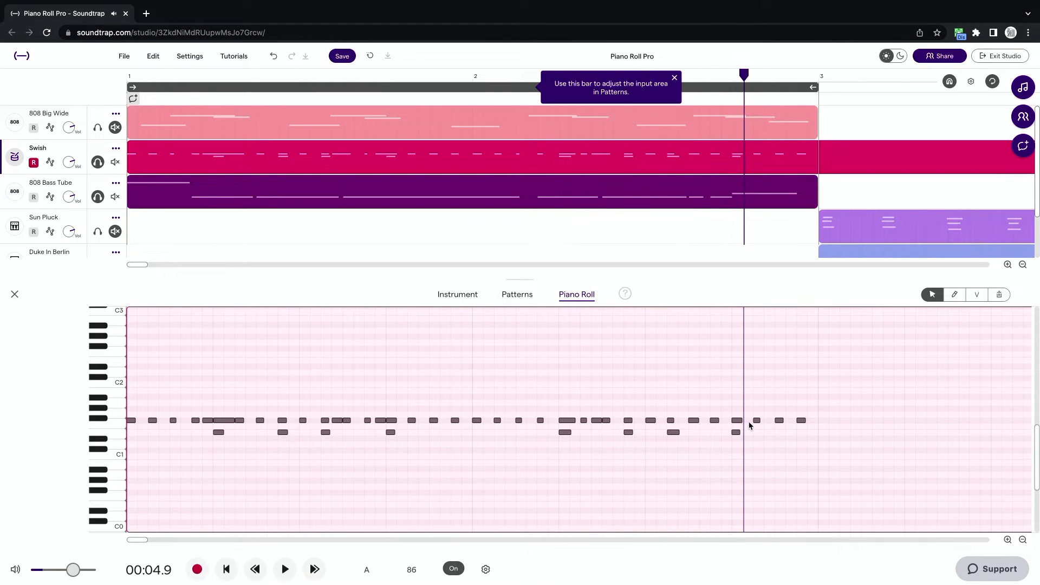
double_click(766, 424)
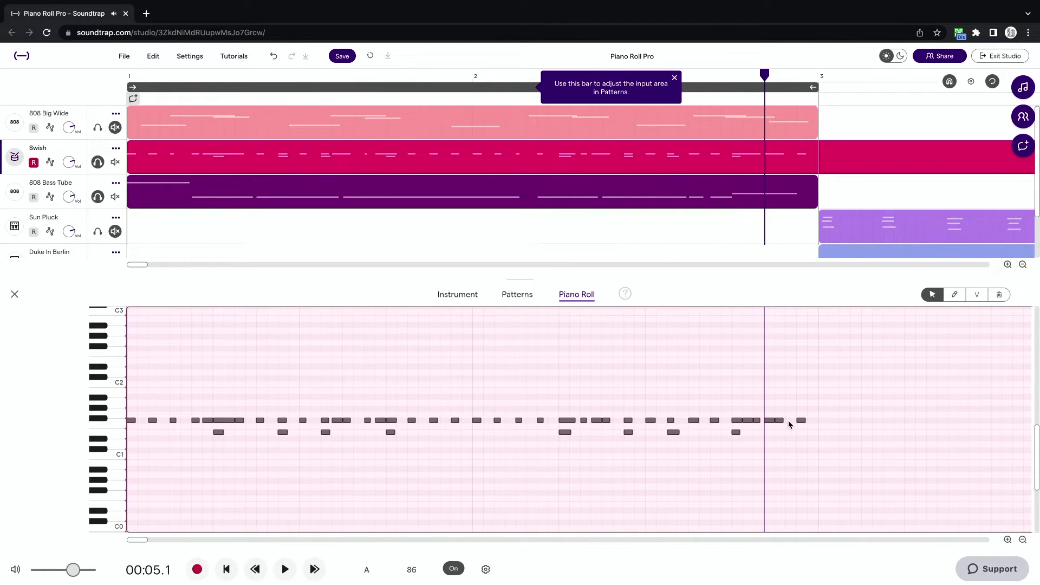
- Fill the last two upper-row gaps at the end of bar 2 with half-length notes and play back from bar 2
click(810, 422)
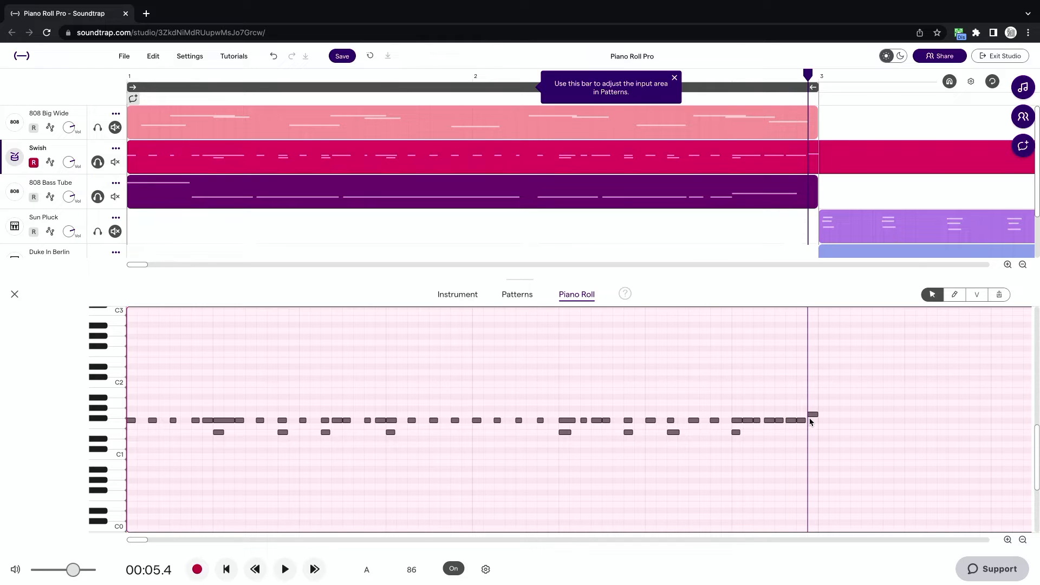
double_click(812, 421)
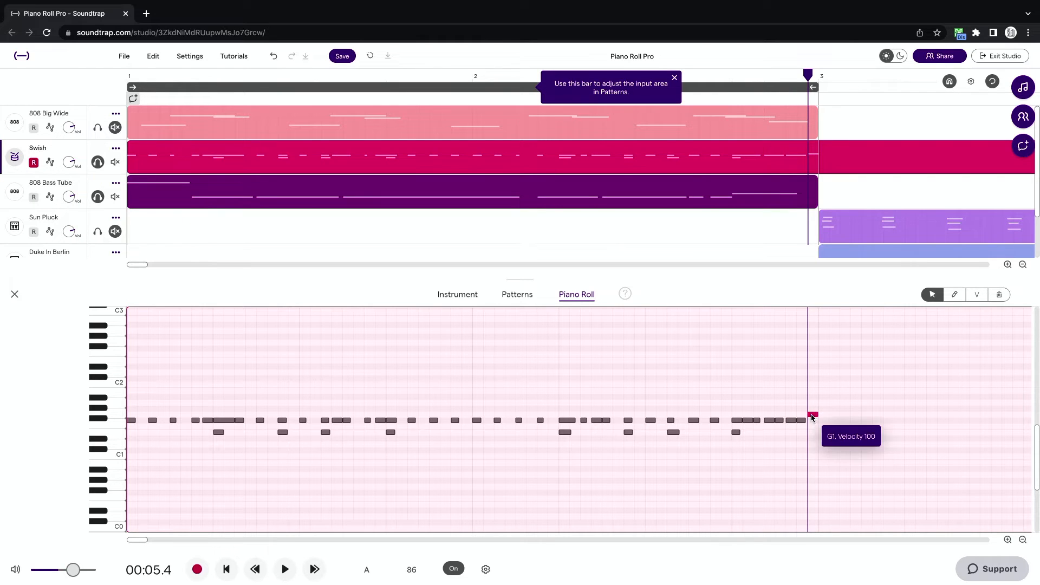
click(478, 78)
key(space)
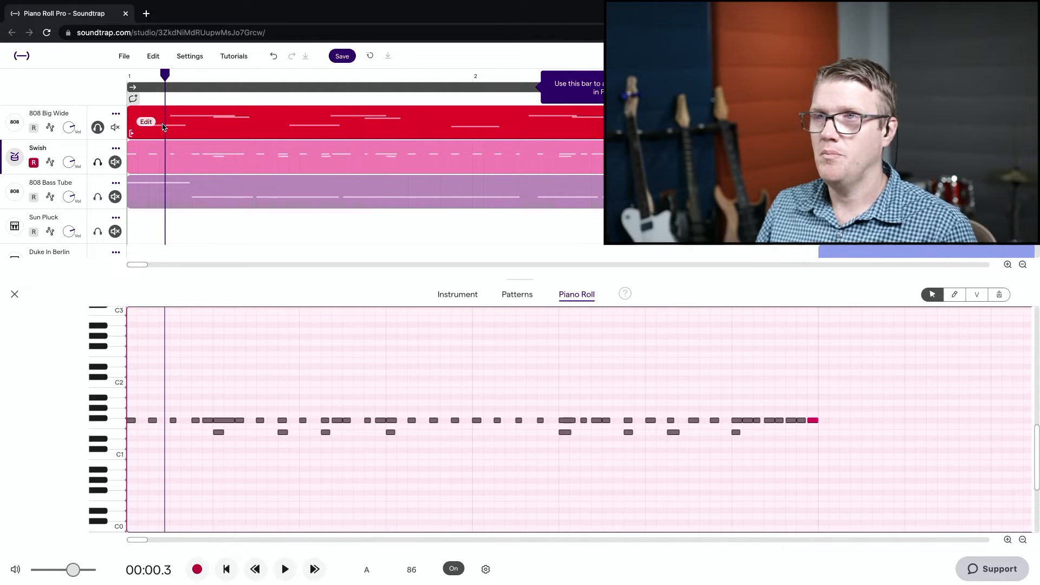
- Open the notes of the soloed 808 Big Wide region and play it from the start
click(169, 129)
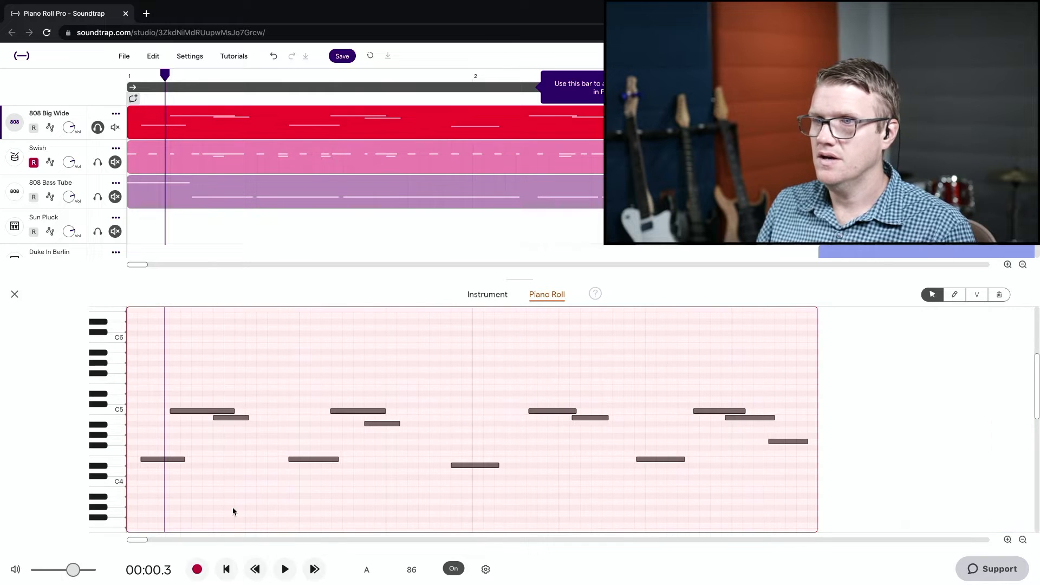
click(233, 573)
key(space)
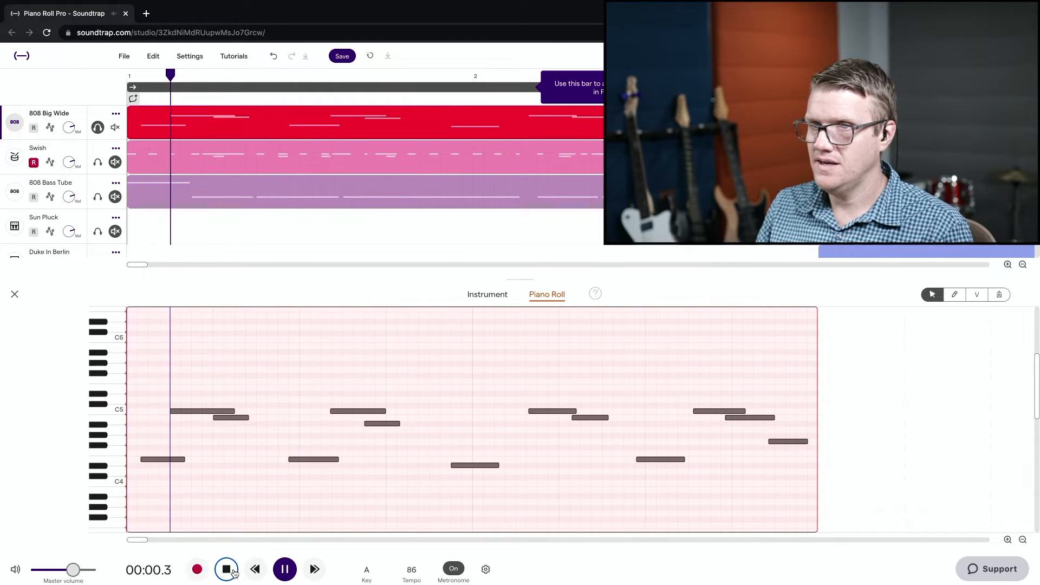
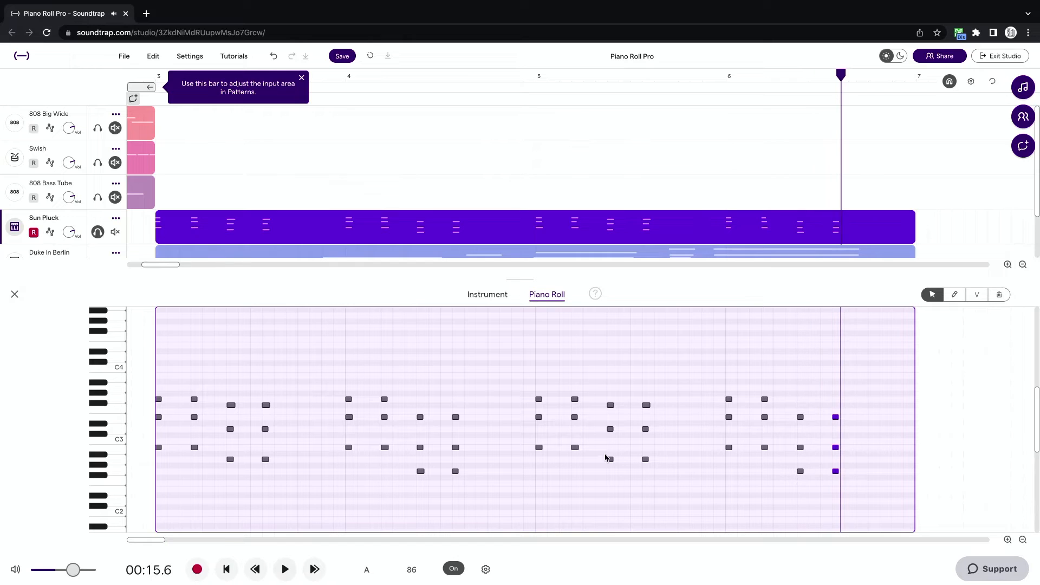
- Try lengthening the three notes of the last Sun Pluck chord to the end of the region and audition them
scroll(848, 476, up, 3)
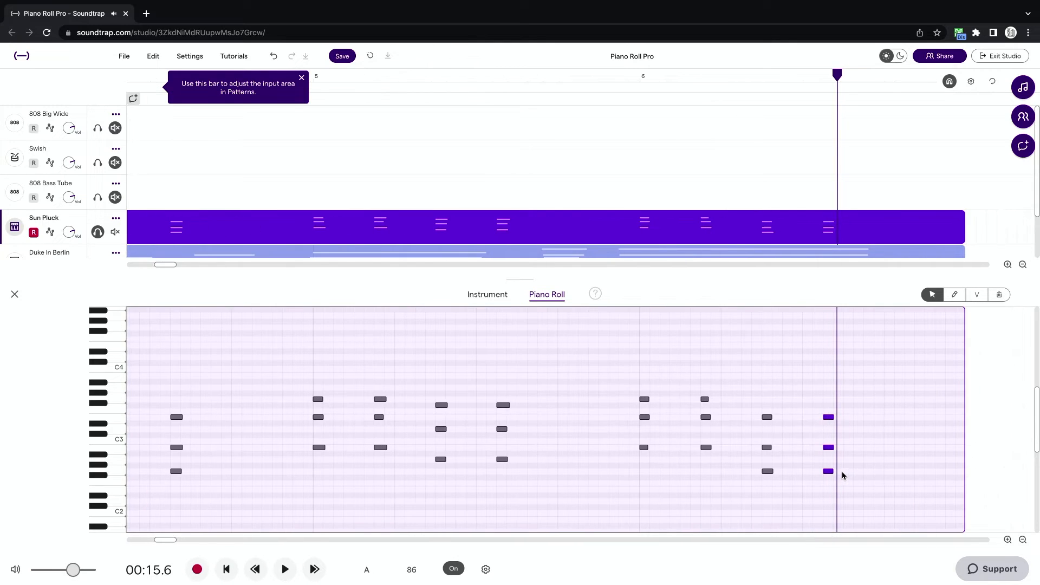
drag(830, 472, 972, 476)
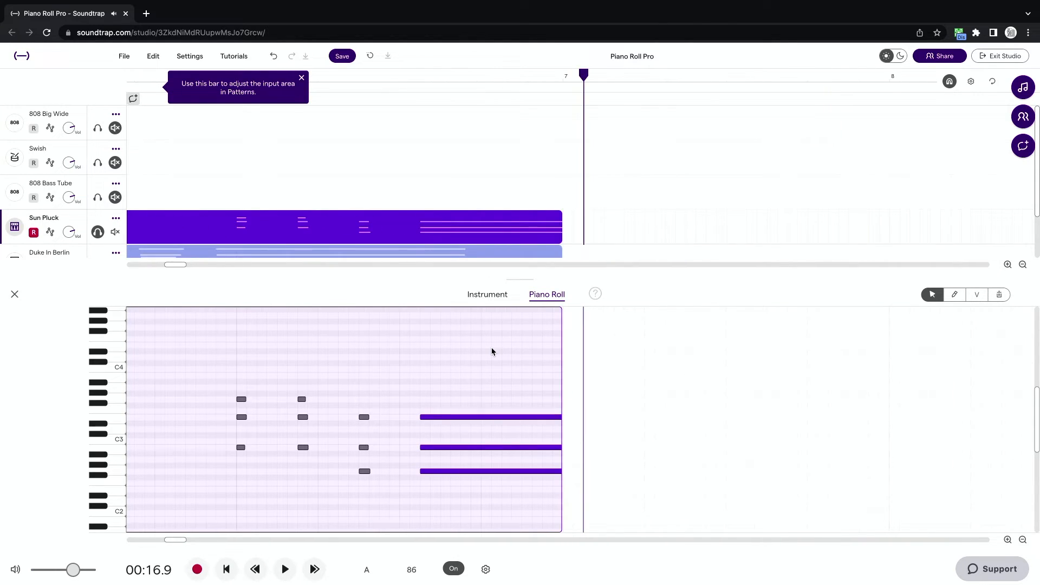
scroll(492, 347, down, 3)
click(402, 79)
key(space)
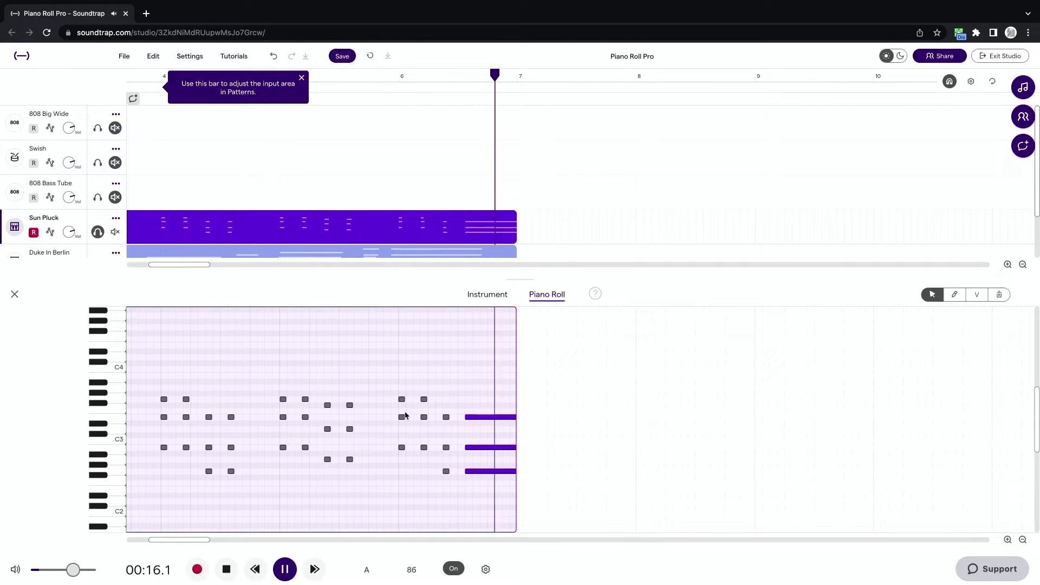
key(space)
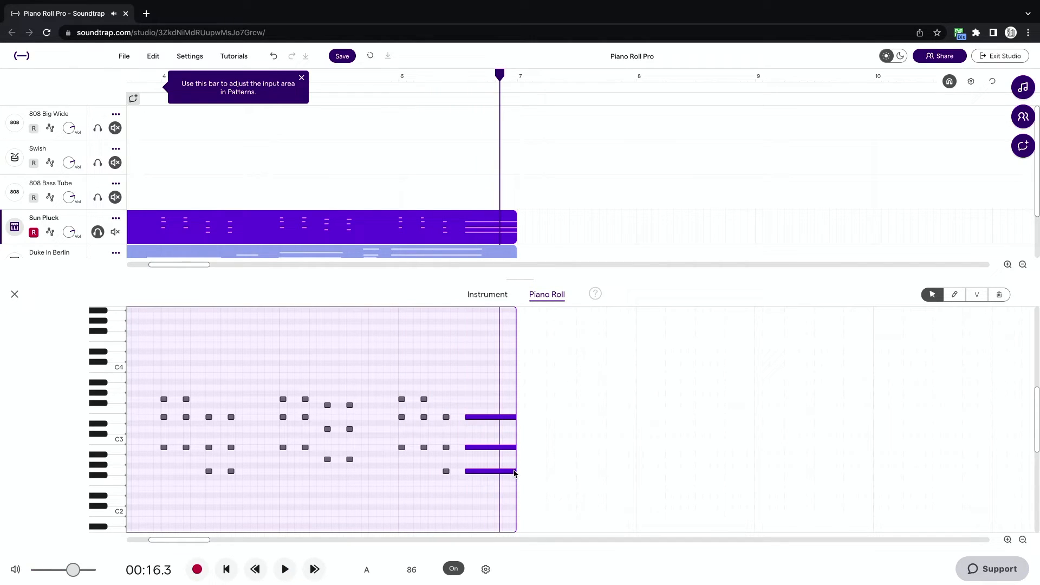
key(ctrl+z)
- Solo Duke In Berlin instead of Sun Pluck, open its region's notes and listen to it from bar 3
scroll(393, 244, down, 1)
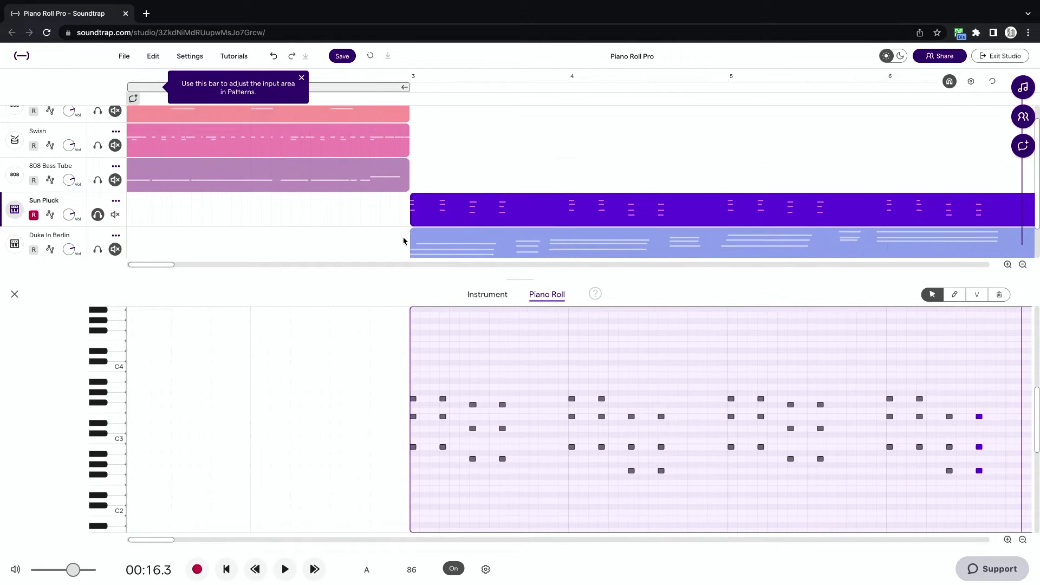
click(98, 215)
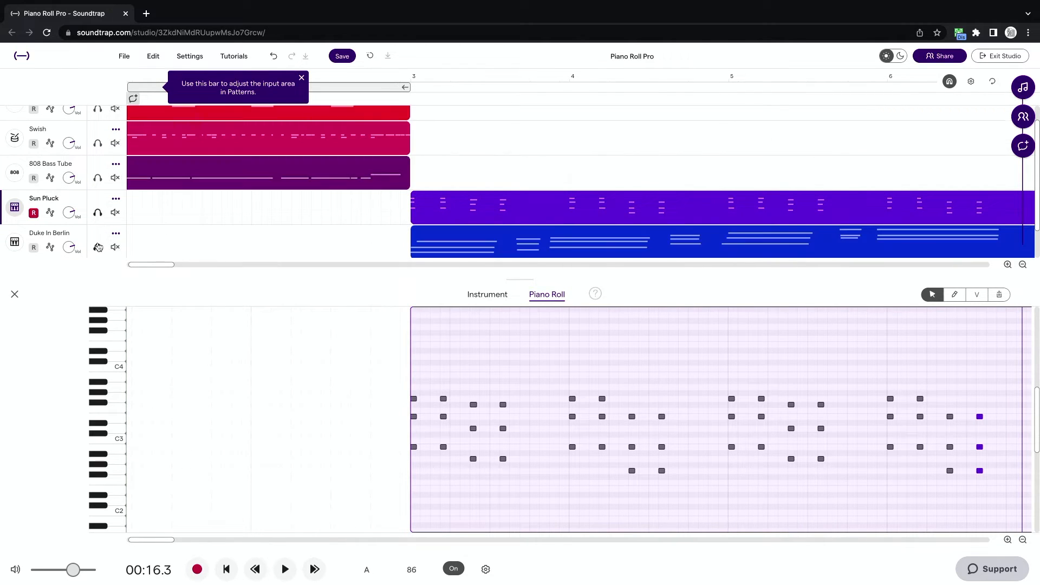
click(98, 247)
click(412, 74)
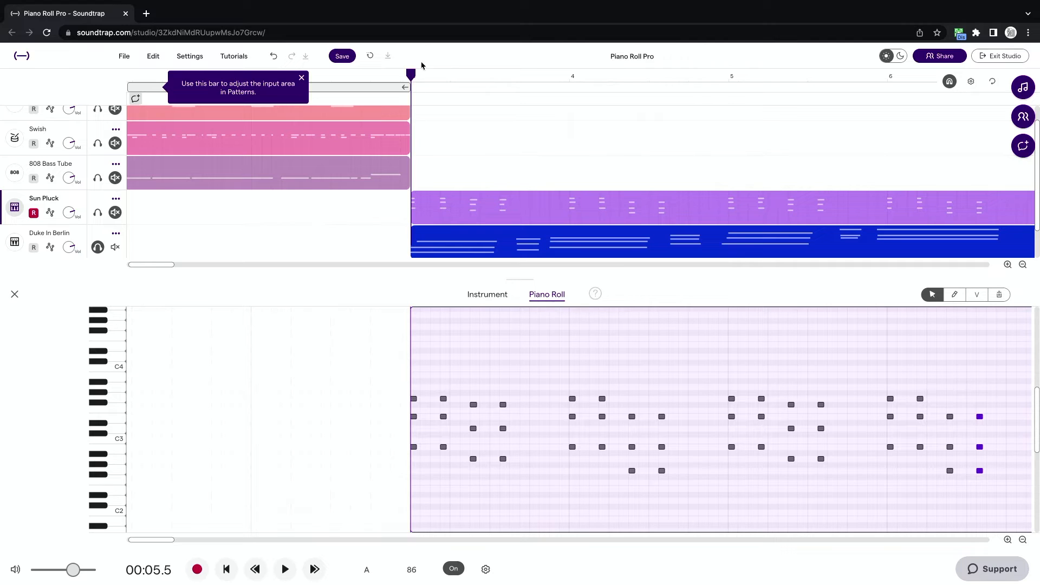
click(467, 244)
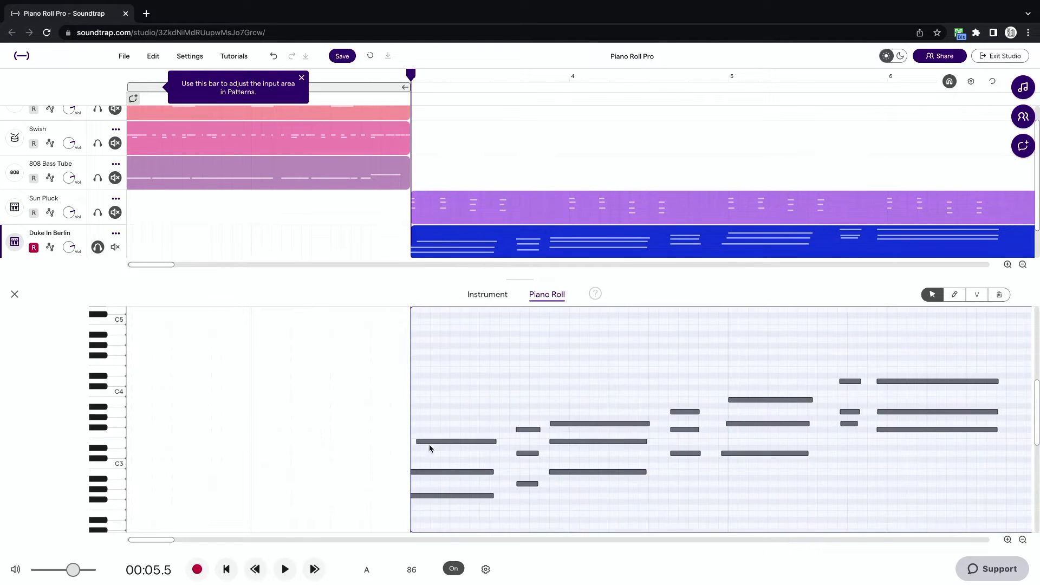
key(space)
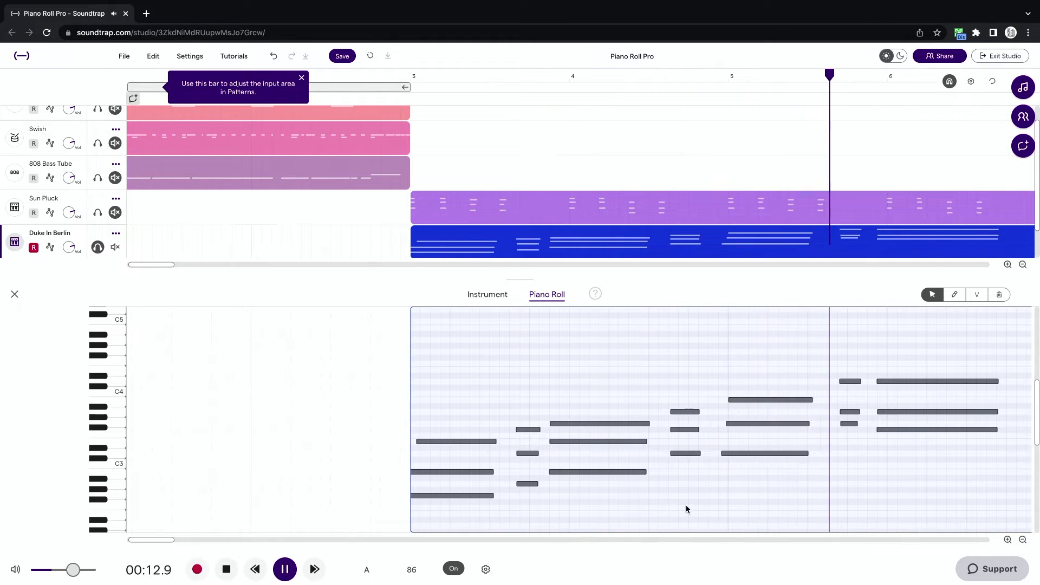
key(space)
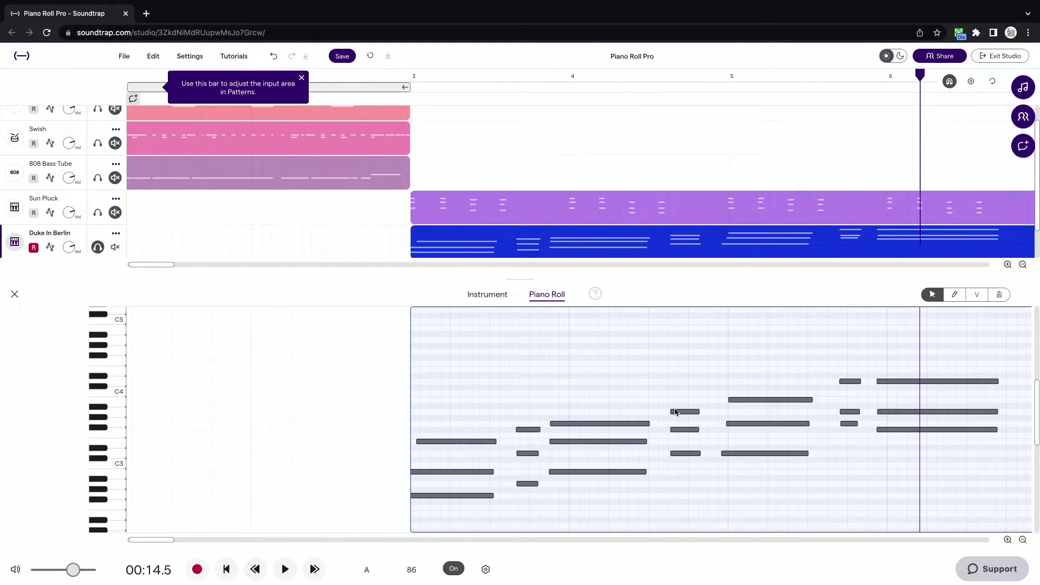
- Align the first chord's top note with the start of bar 3, quantize the Duke In Berlin region and play it from bar 3
drag(484, 438, 478, 441)
right_click(430, 248)
mouse_move(466, 373)
click(588, 389)
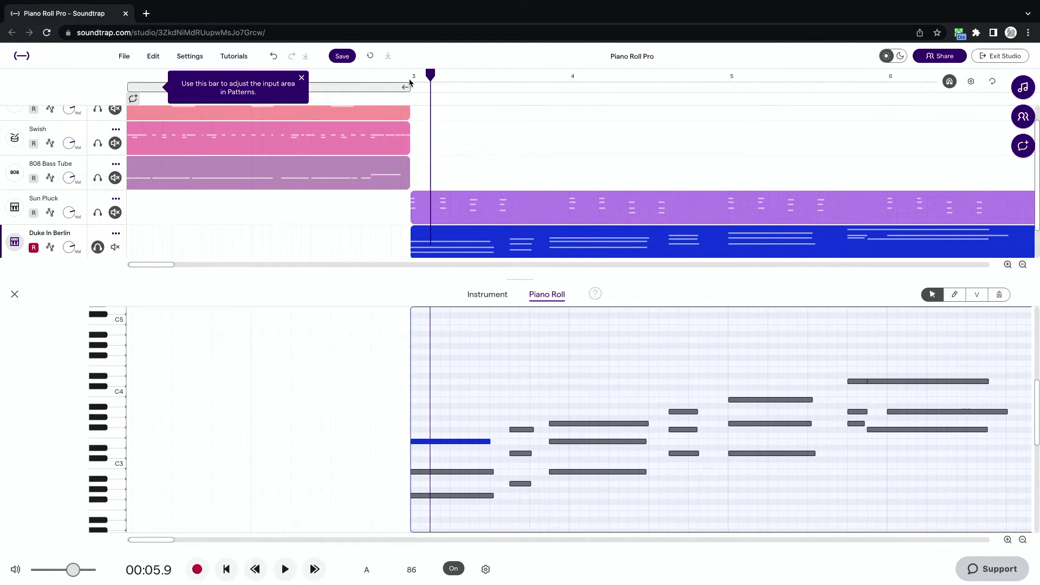
click(410, 81)
key(space)
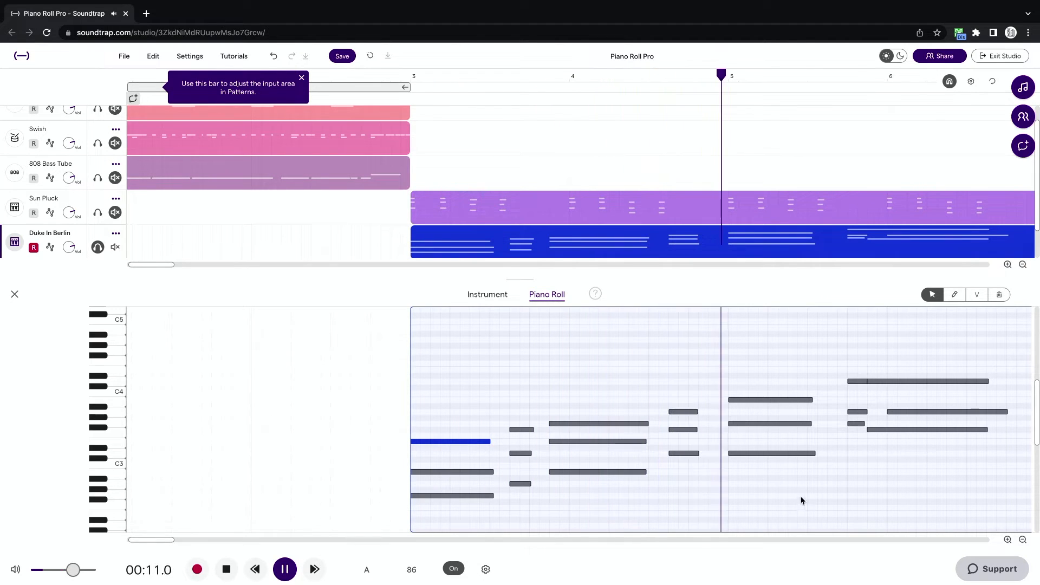
key(space)
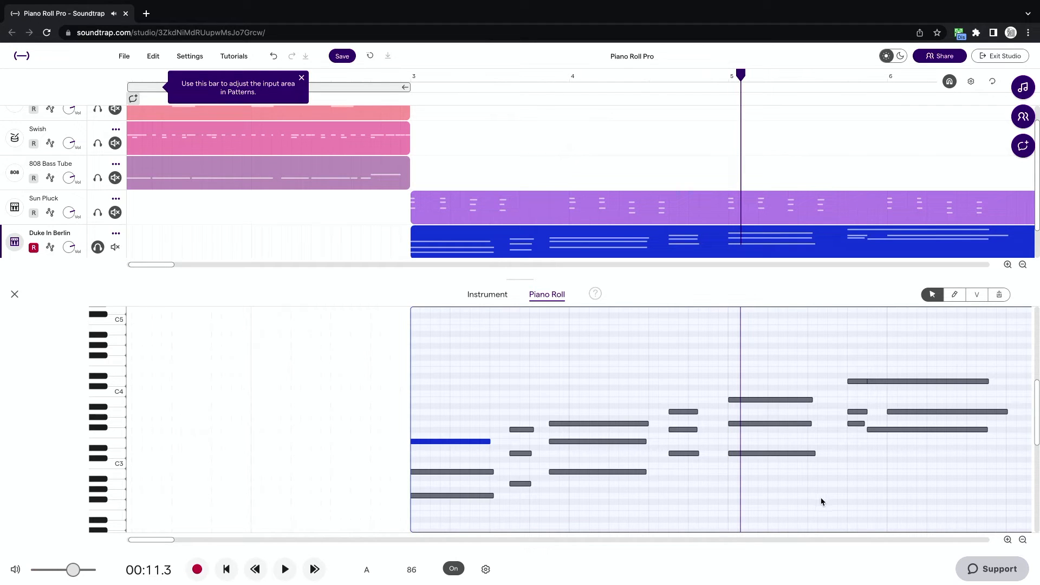
- Move the three-note chord at bar 5 half a beat earlier and play on from there
drag(813, 498, 744, 402)
key(space)
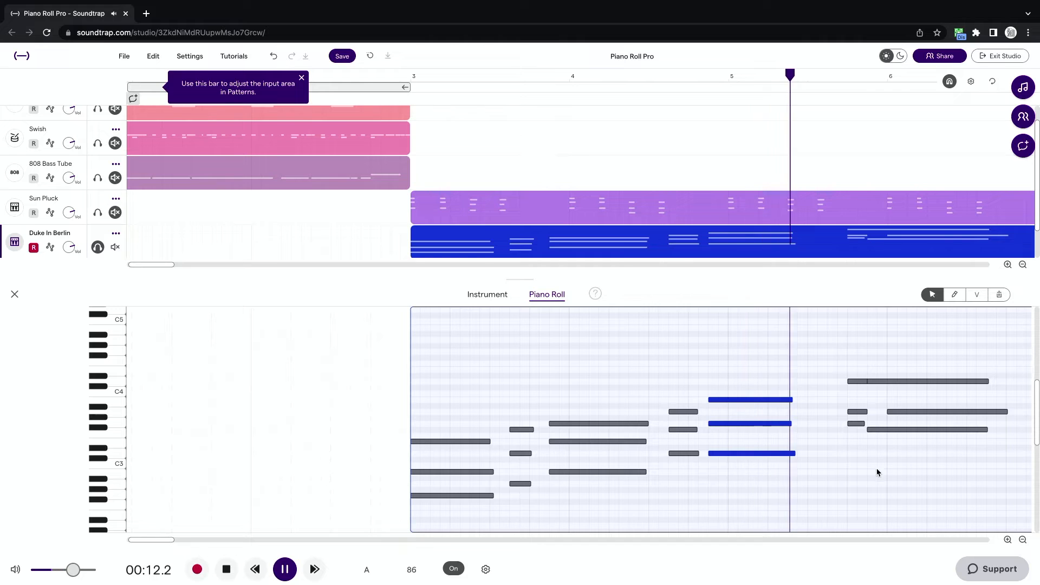
key(space)
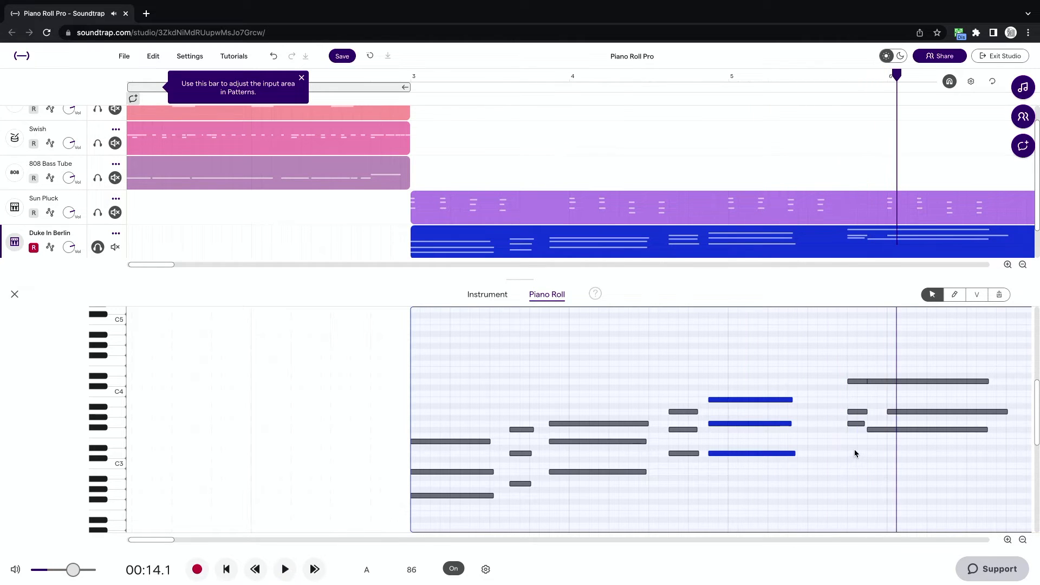
- Move the short chord before bar 6 half a beat earlier, align the last chord's middle note with its outer notes, and play from bar 3
drag(855, 454, 841, 386)
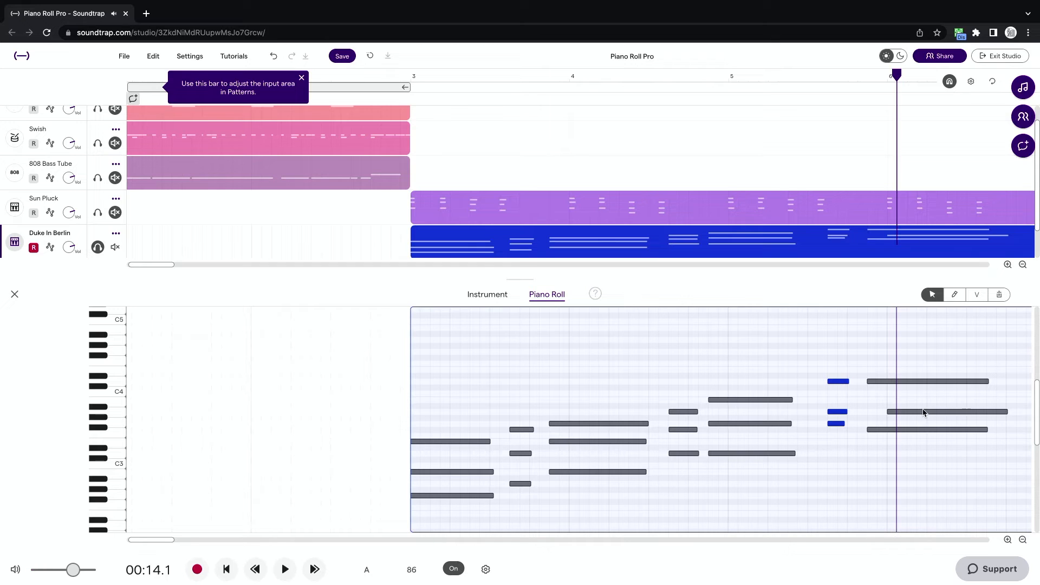
drag(924, 413, 904, 413)
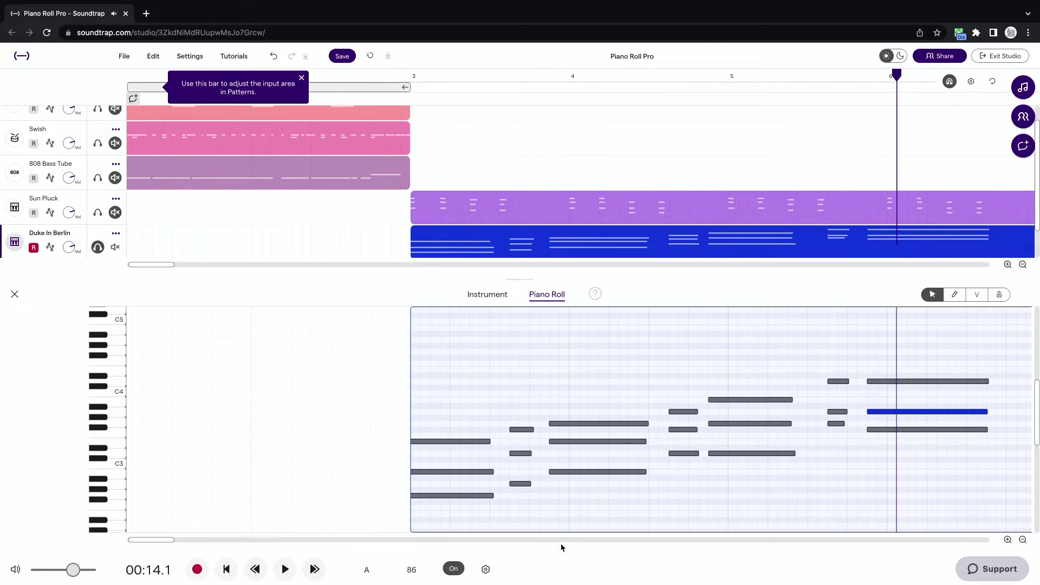
click(417, 80)
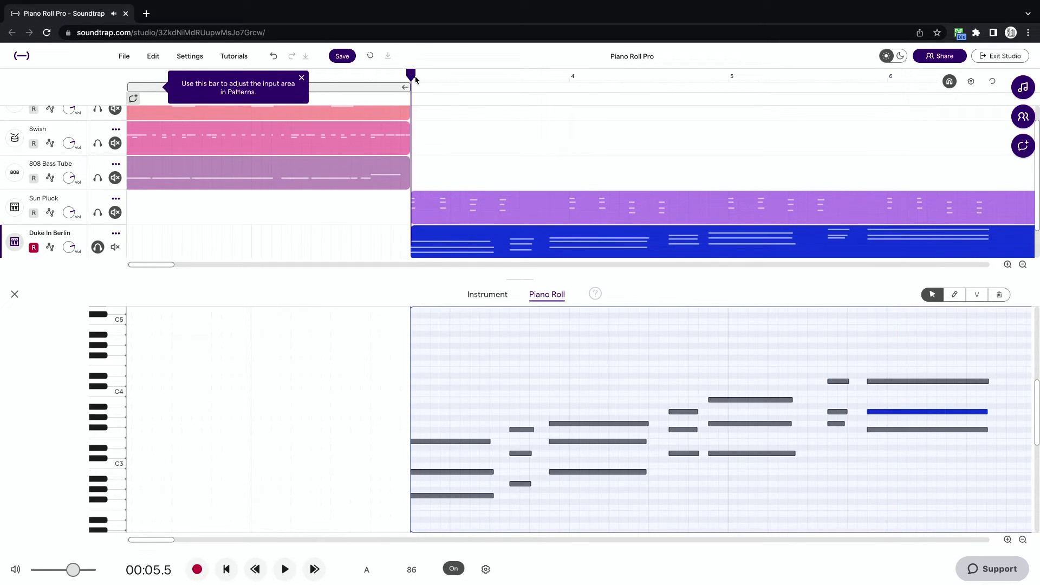
key(space)
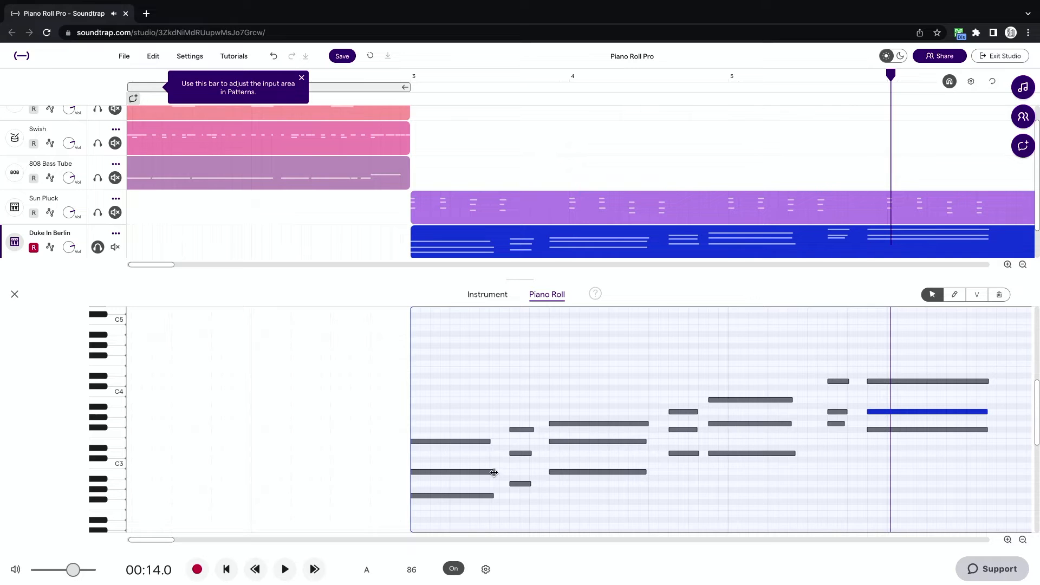
- Adjust the three notes of the first chord to end on beat 3 of bar 3, changing the grid size to 1/4
scroll(492, 498, up, 5)
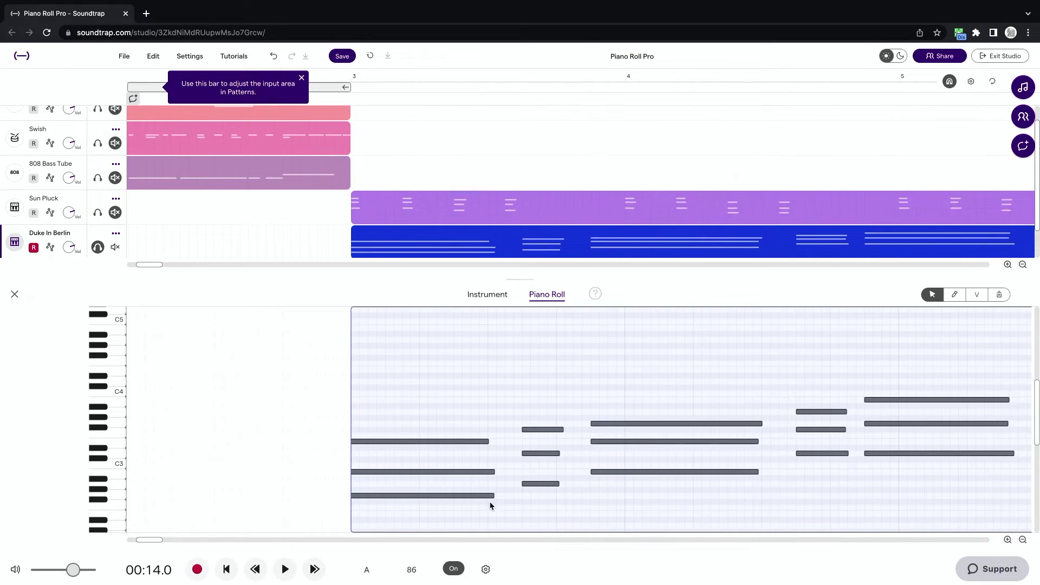
drag(491, 506, 484, 472)
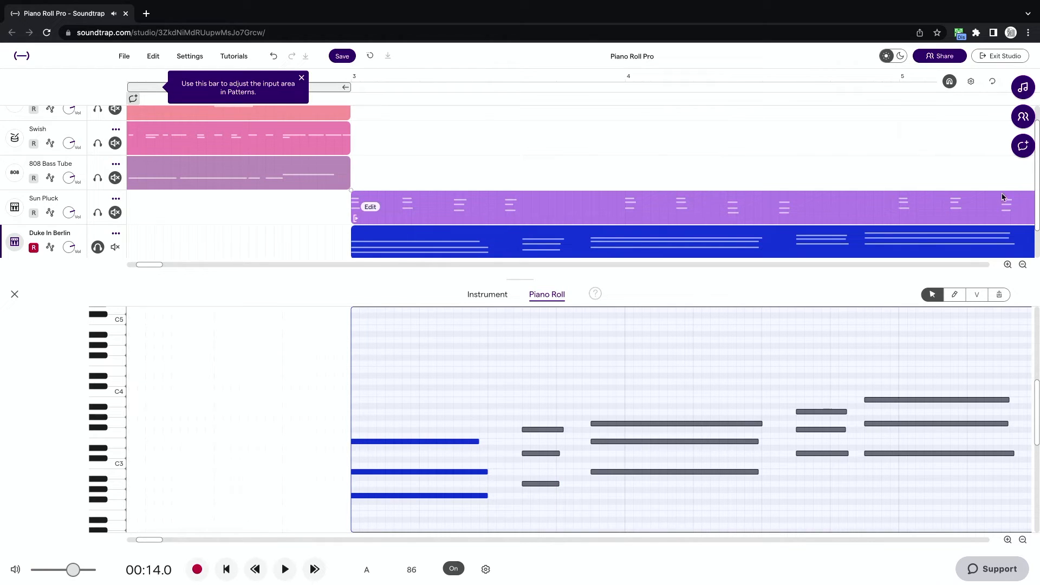
click(970, 85)
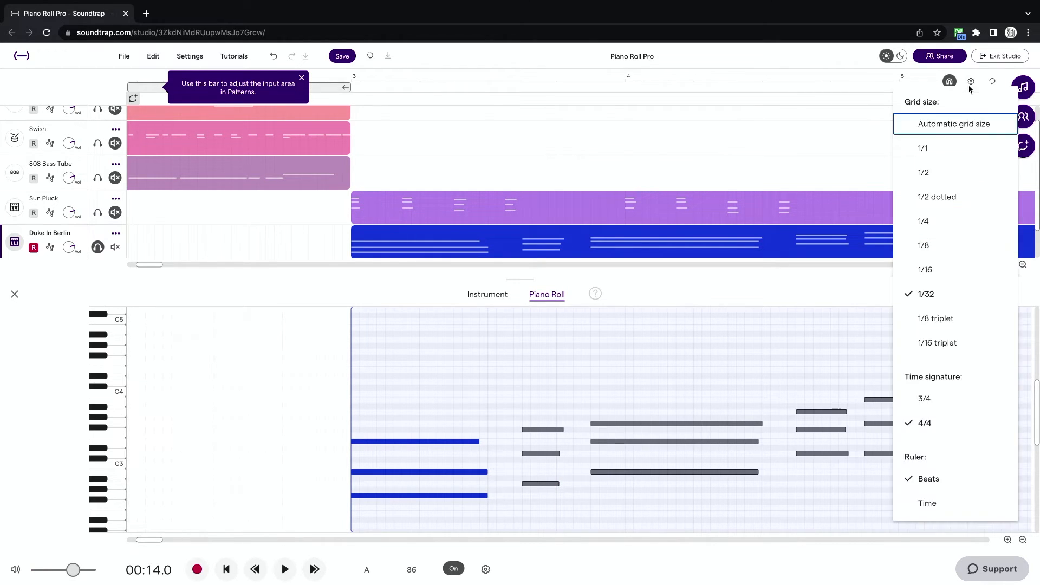
click(934, 230)
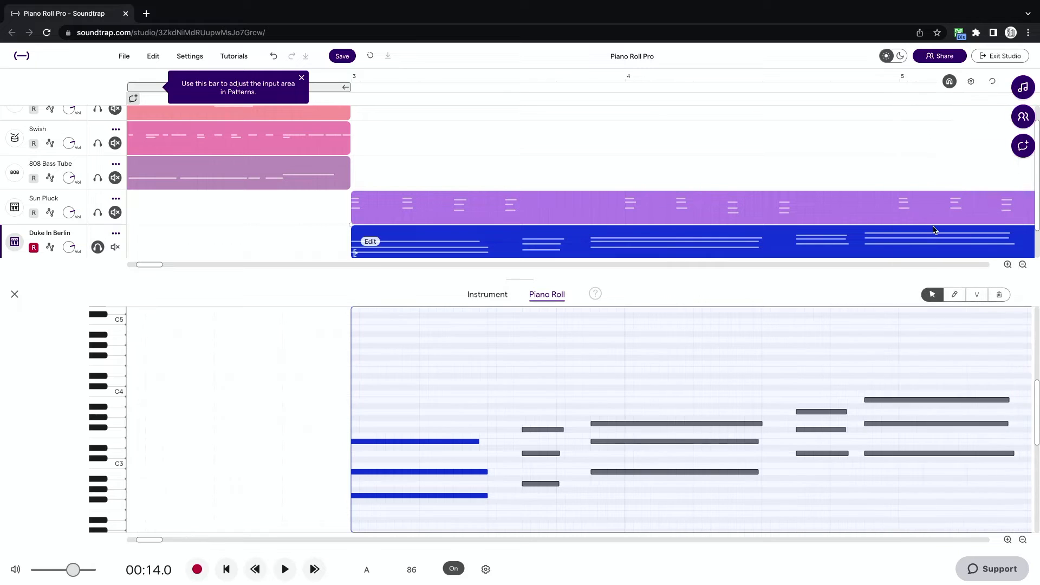
click(479, 443)
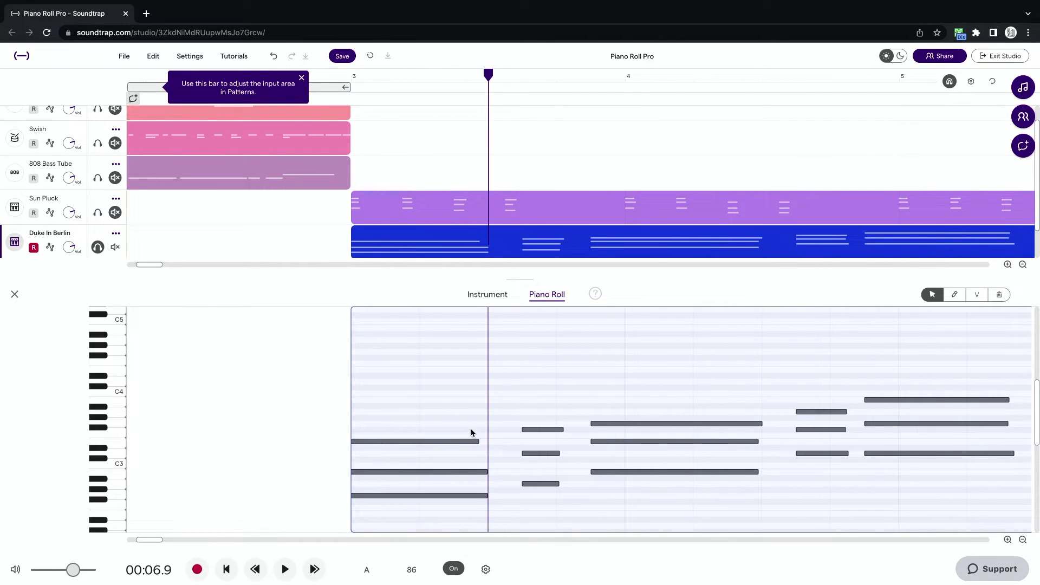
mouse_move(471, 433)
mouse_down()
mouse_move(476, 530)
mouse_move(482, 449)
mouse_up()
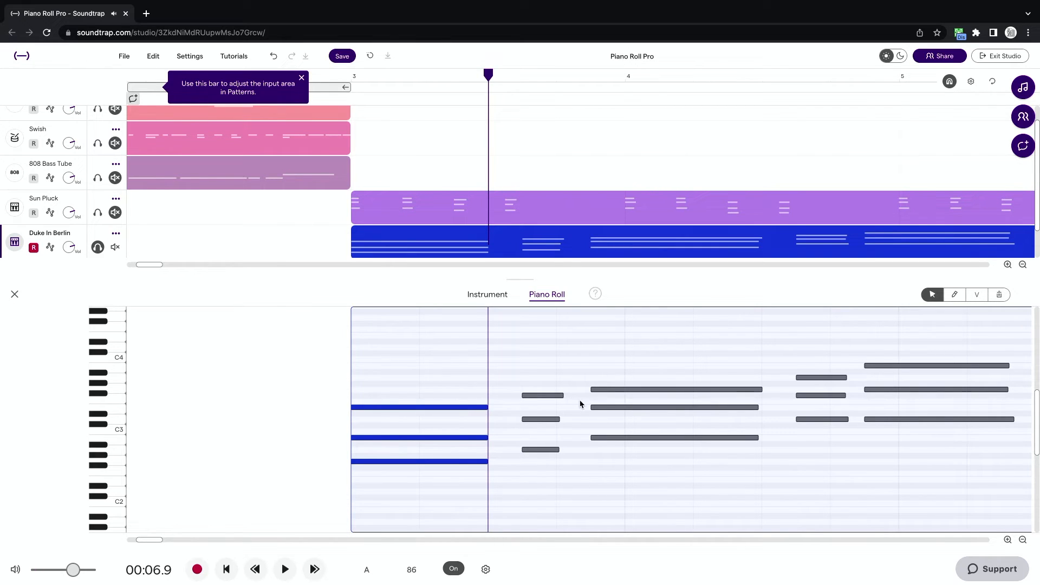
- Lengthen the second chord's three notes to the start of the third chord, using a 1/8 grid size
drag(553, 385, 572, 447)
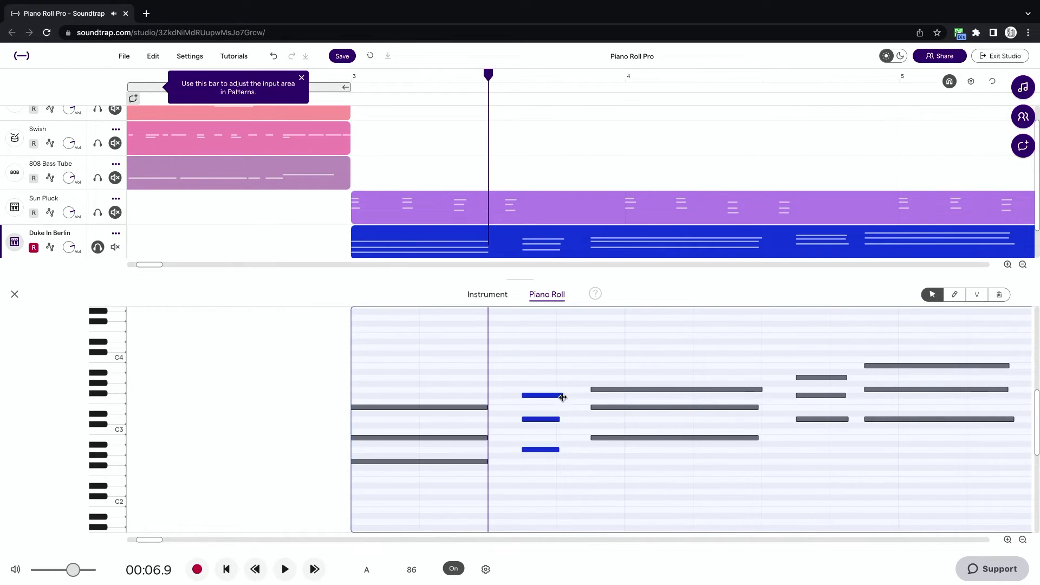
drag(563, 397, 625, 396)
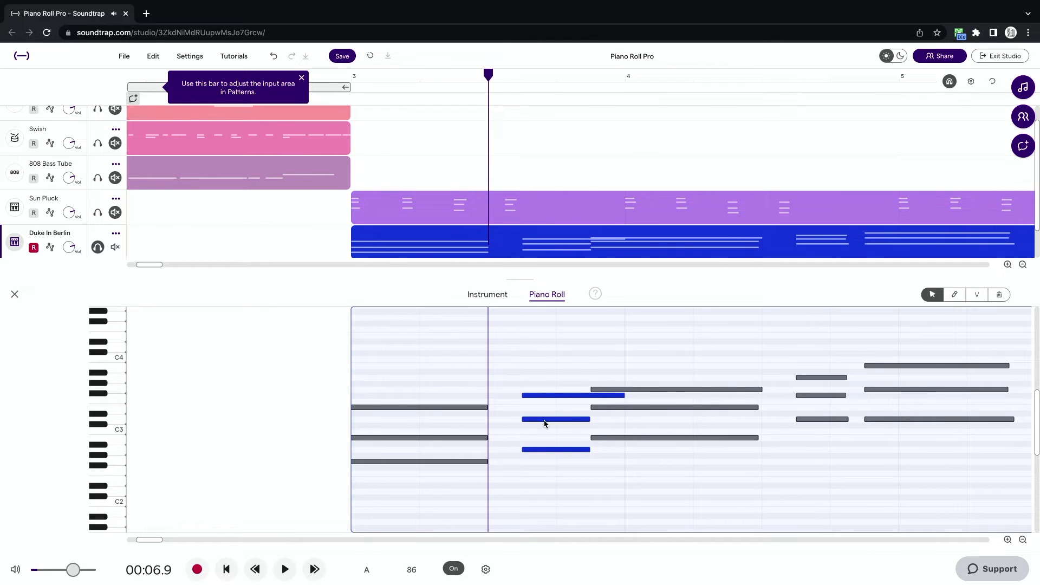
click(971, 82)
click(938, 244)
drag(622, 397, 581, 400)
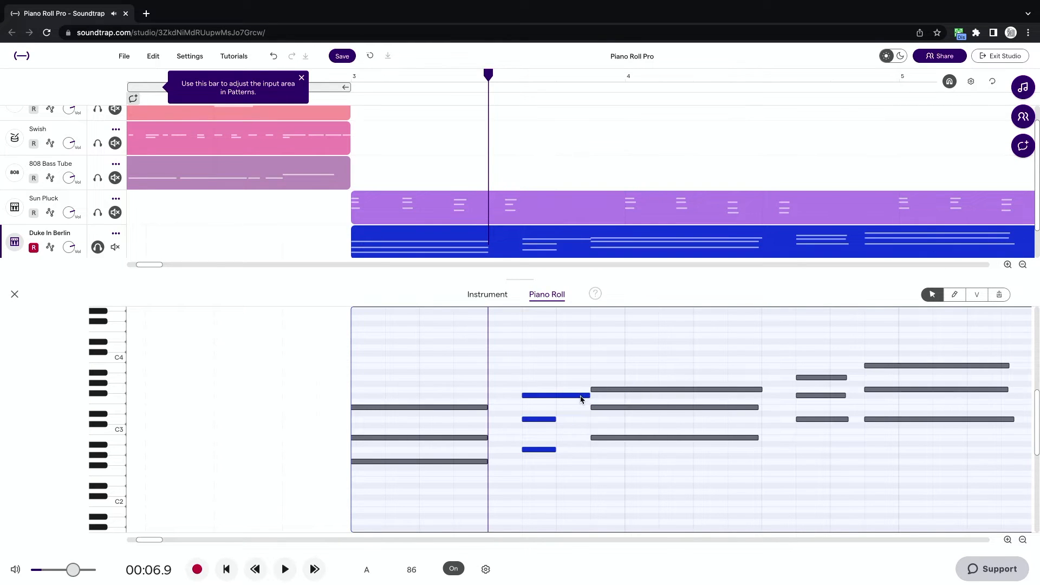
click(569, 418)
drag(557, 465, 591, 420)
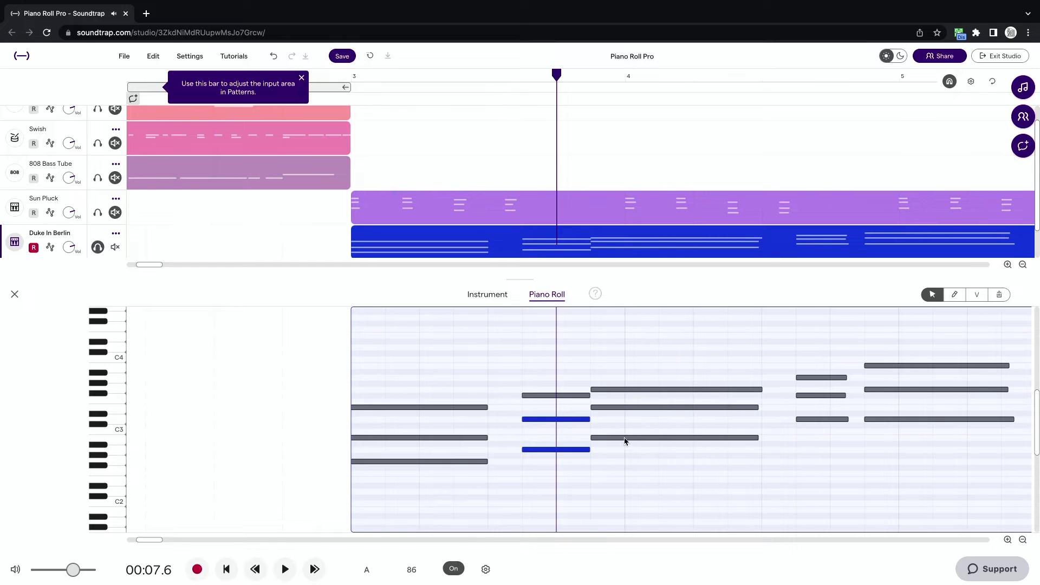
- Even out the third chord's three notes to end on beat 3 of bar 4, and play from bar 3
drag(759, 460, 764, 391)
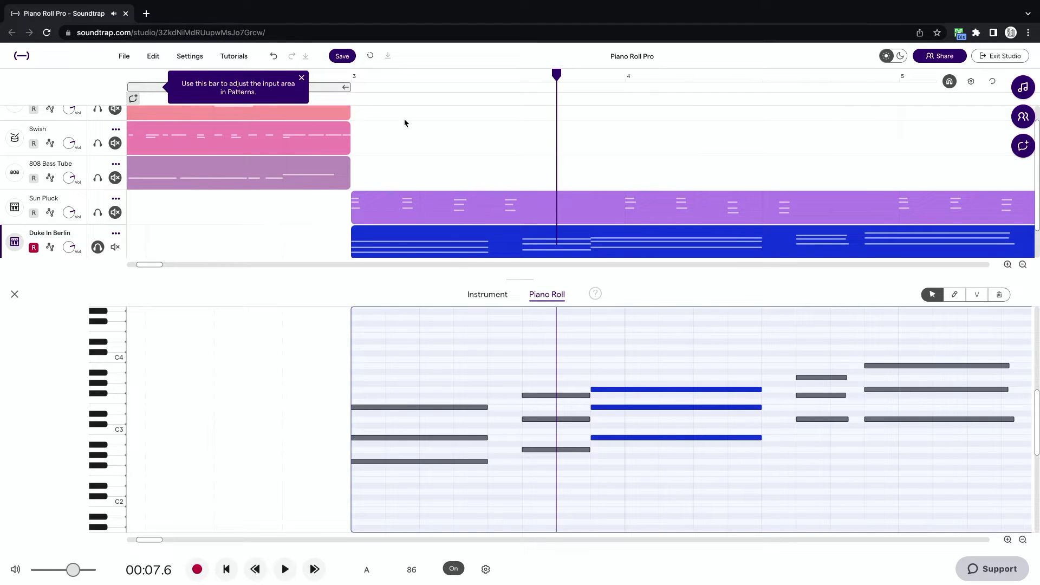
click(355, 74)
key(space)
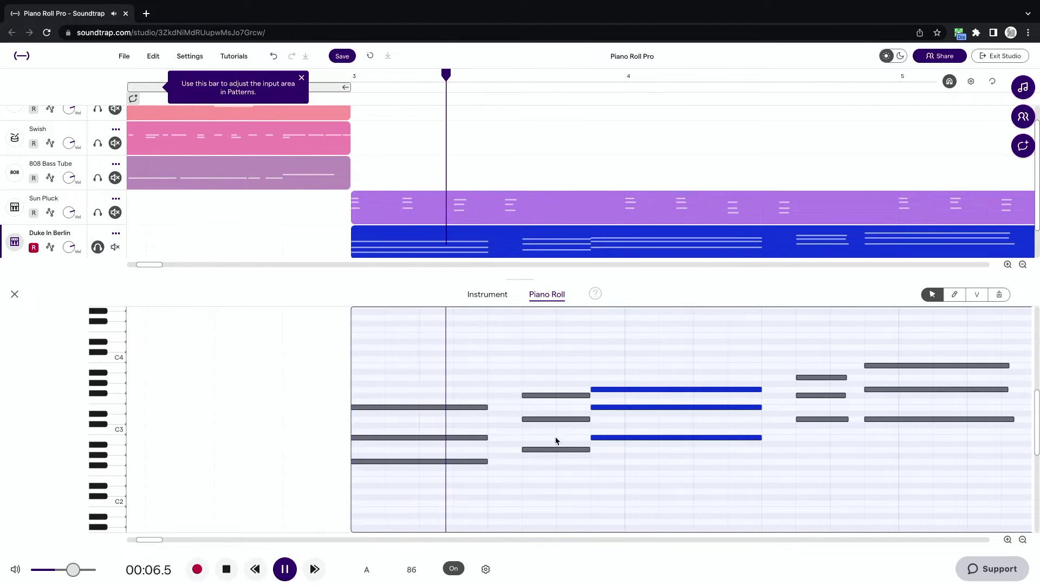
key(space)
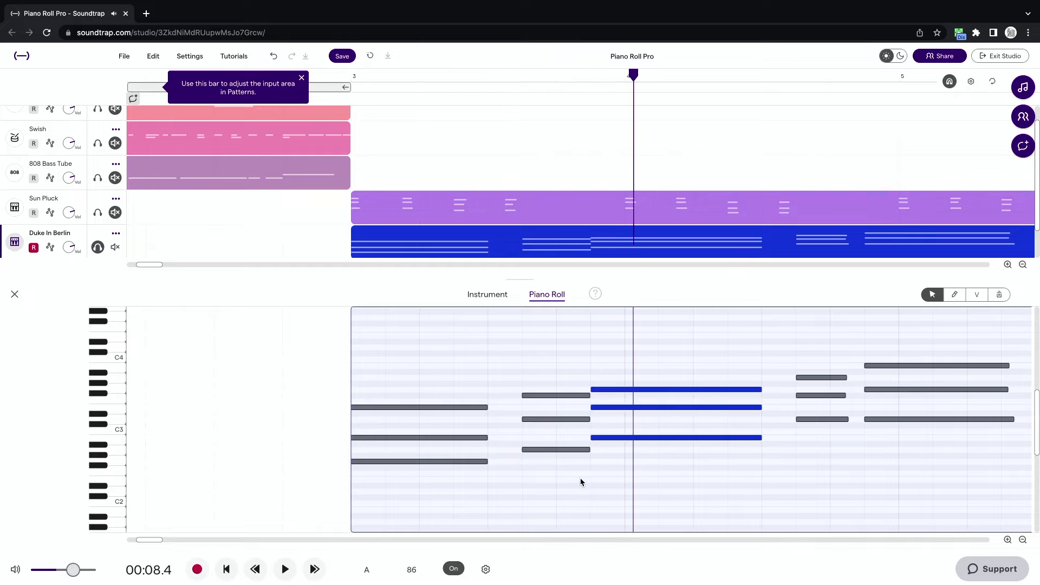
- Shorten the second chord's notes and lengthen the short chord before bar 5 so each ends just ahead of its following chord
drag(581, 481, 574, 364)
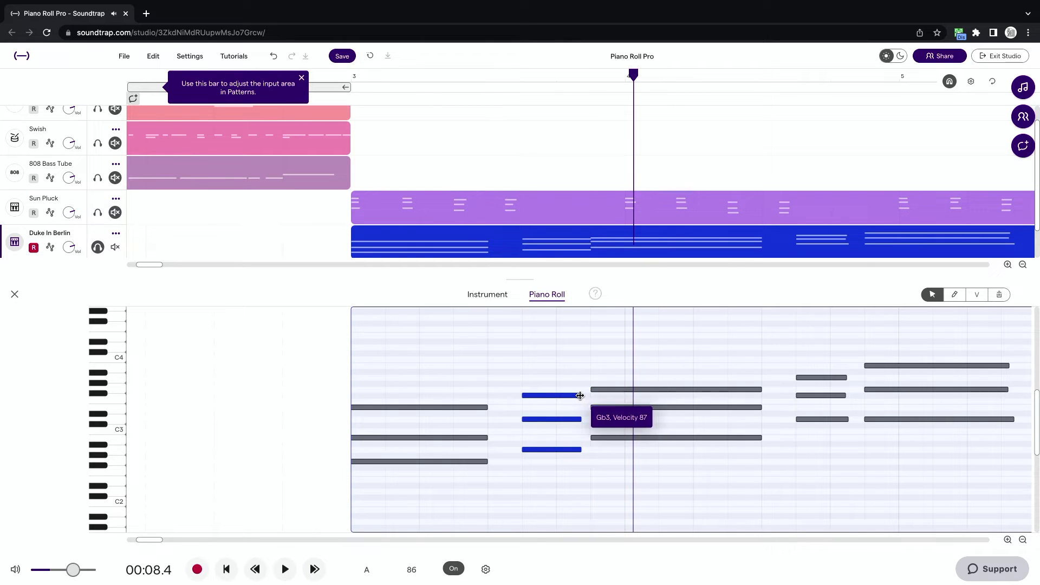
scroll(708, 446, right, 3)
drag(631, 461, 634, 360)
scroll(643, 394, left, 3)
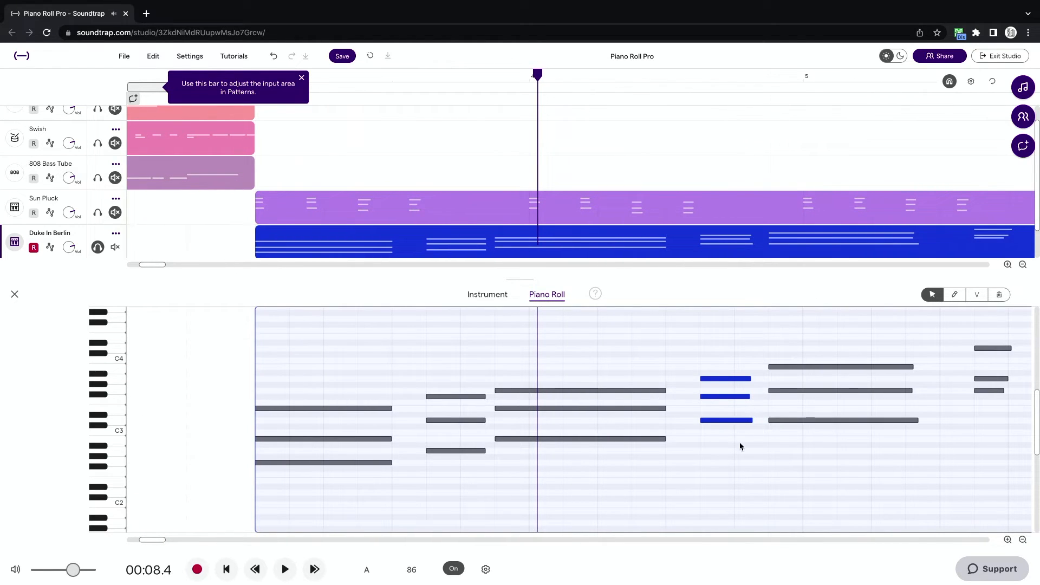
mouse_move(753, 425)
mouse_down()
mouse_move(775, 423)
mouse_move(759, 423)
mouse_up()
- Lengthen the three notes of the long chord at bar 5 to end on beat 3
scroll(760, 423, right, 5)
drag(710, 462, 699, 363)
drag(764, 366, 792, 366)
scroll(792, 367, right, 5)
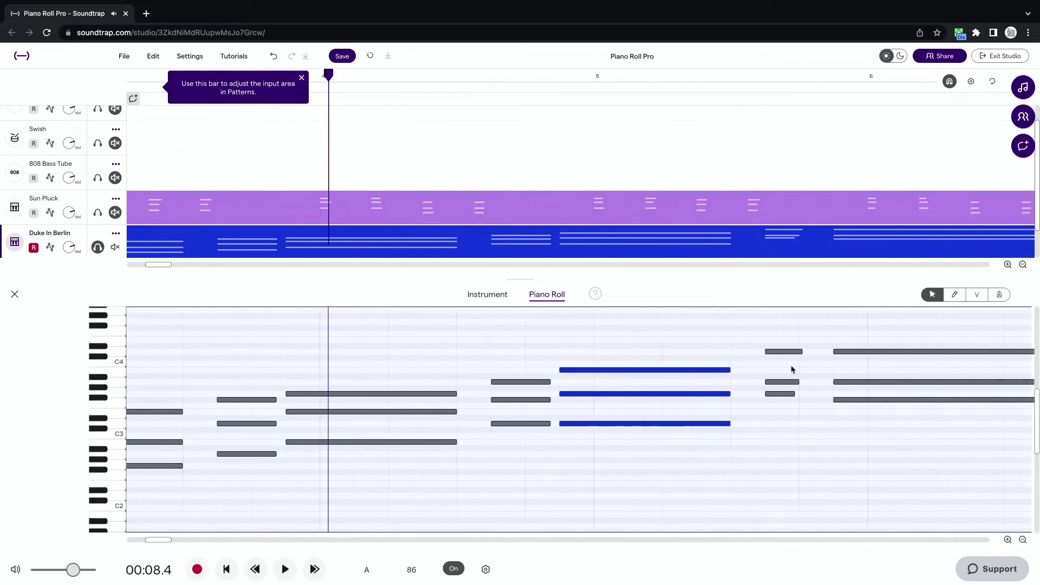
- Lengthen the short chord before bar 6 to just ahead of the last chord, and the last chord to beat 4 of bar 6
drag(692, 441, 694, 308)
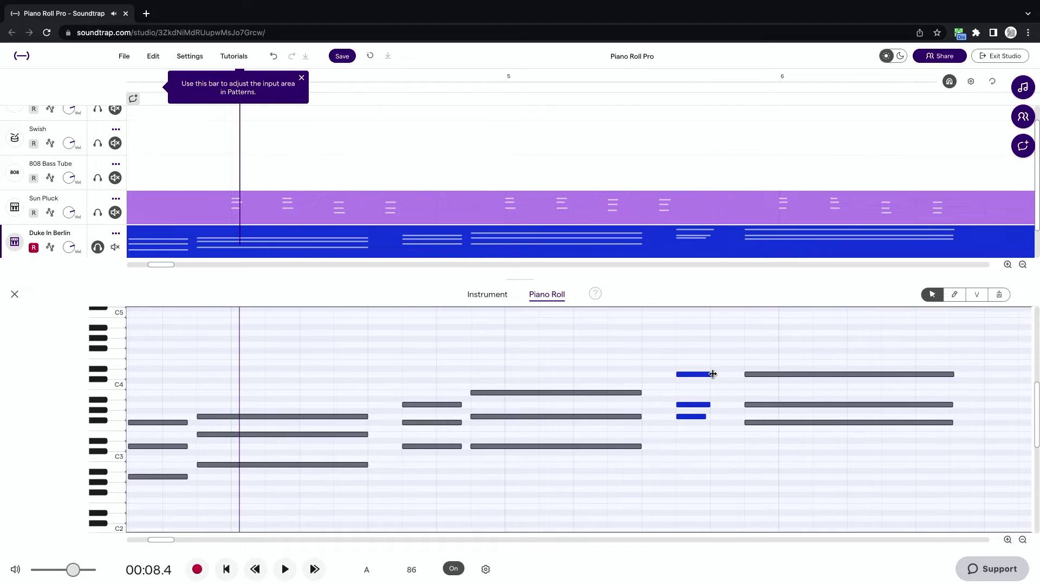
drag(714, 374, 734, 417)
scroll(909, 445, right, 1)
drag(876, 448, 865, 355)
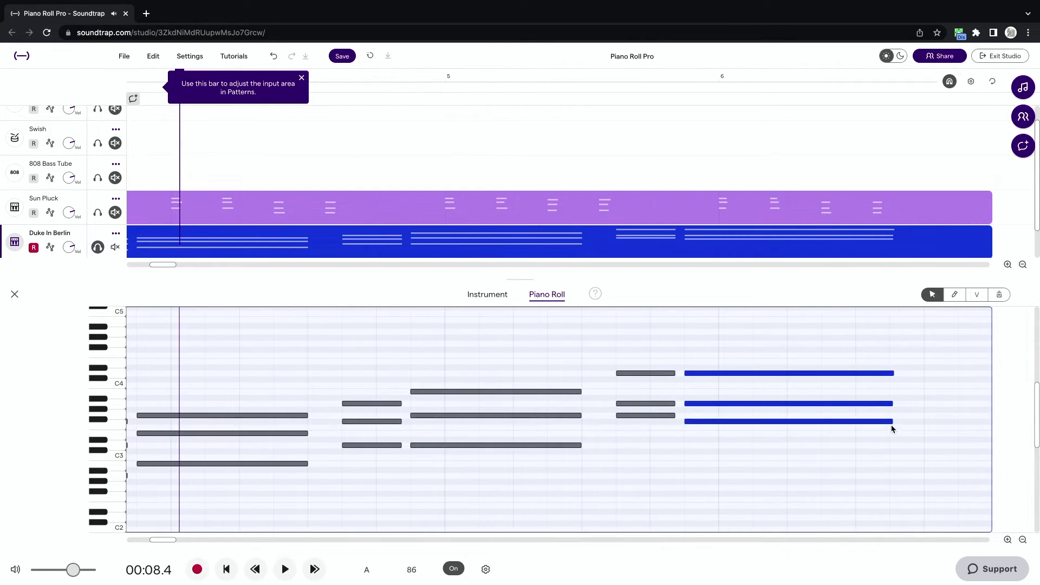
drag(892, 422, 928, 426)
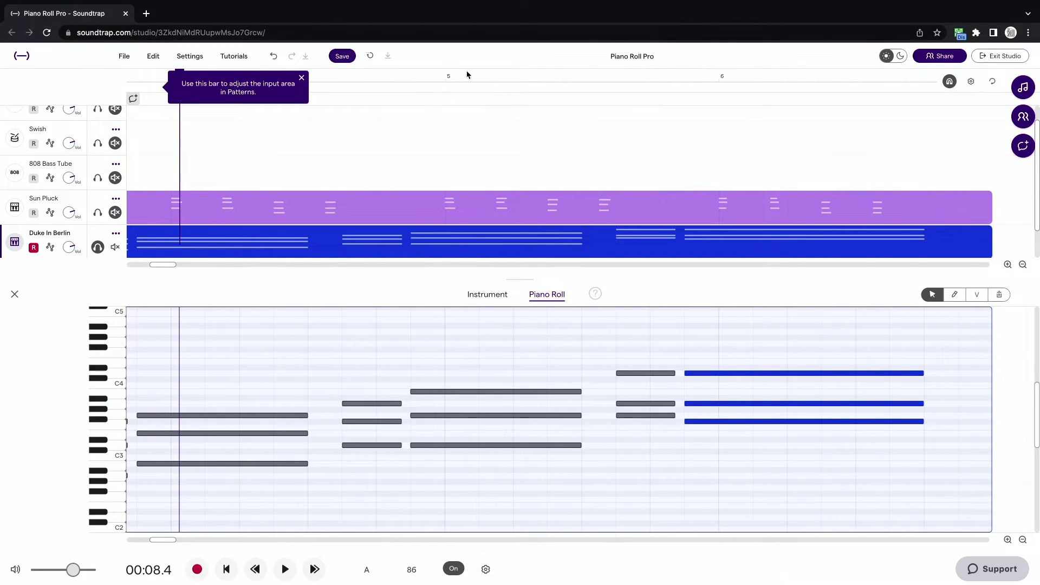
- Add an E3 note of the same start underneath the short chord before bar 6
drag(586, 76, 636, 76)
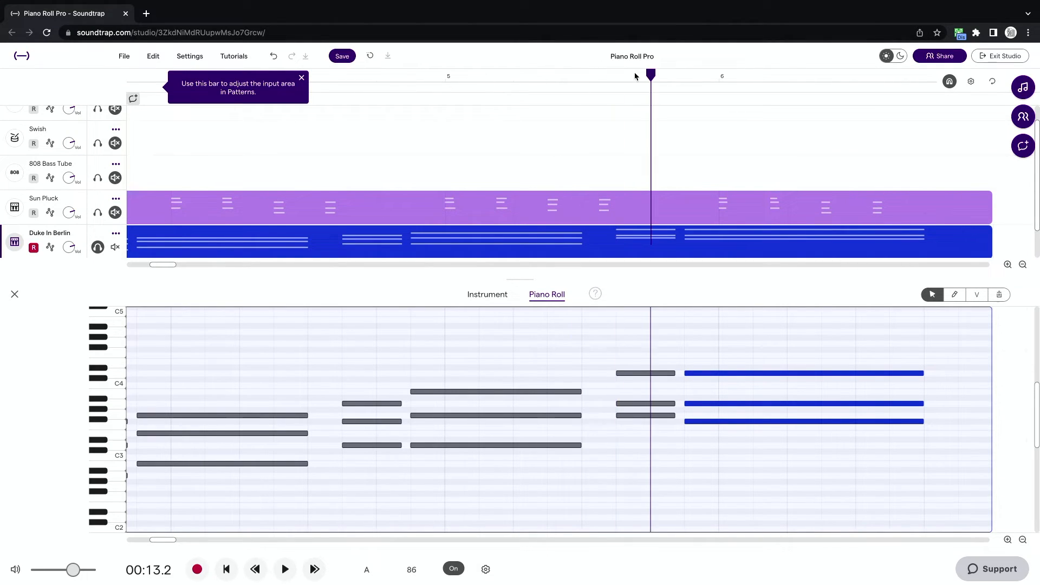
click(641, 416)
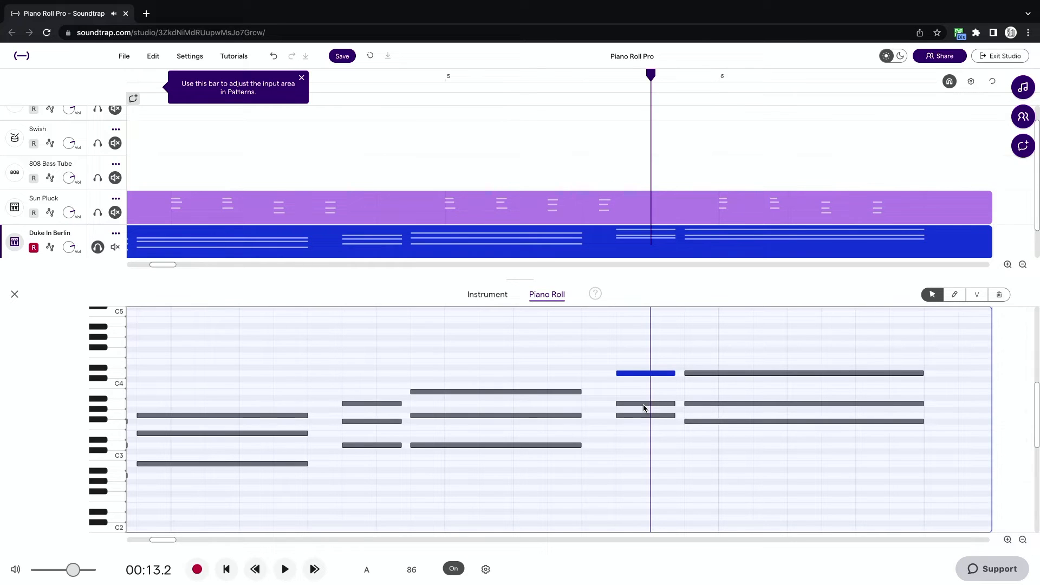
click(637, 434)
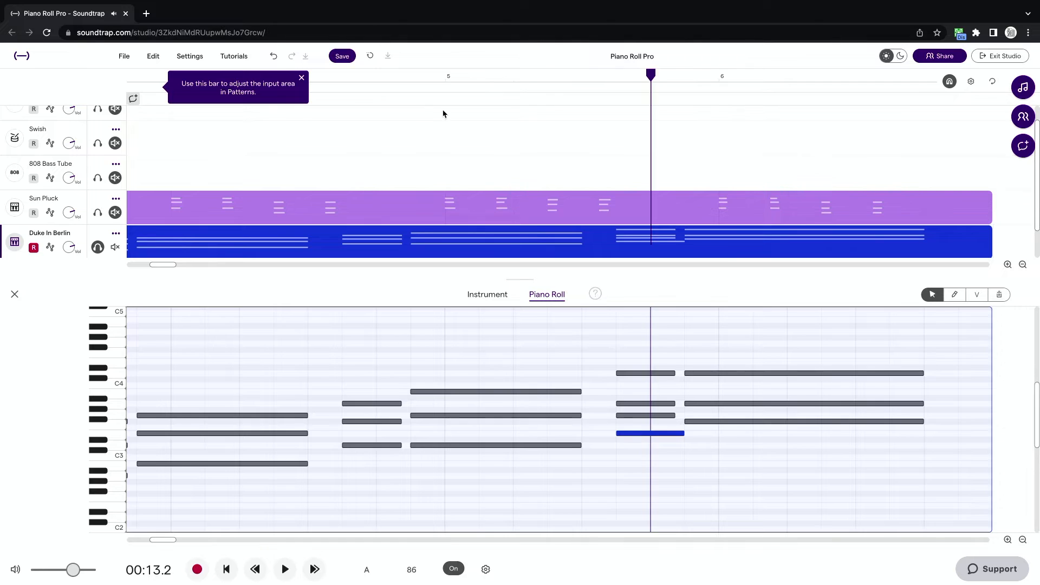
- Dismiss the input area tip, set an active loop region from bar 5 to bar 7, and play it
scroll(443, 114, down, 3)
click(301, 80)
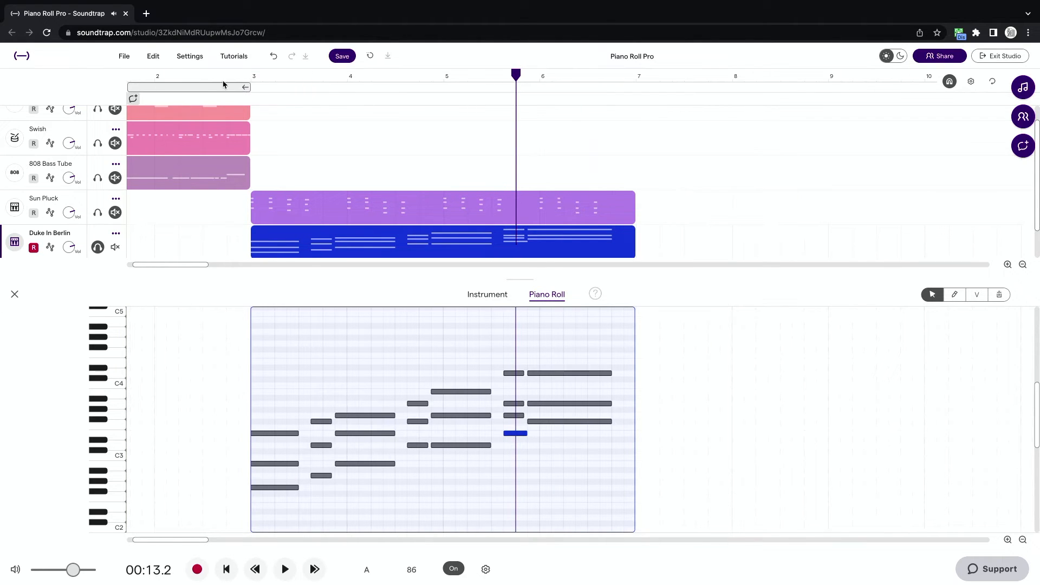
drag(204, 91, 590, 111)
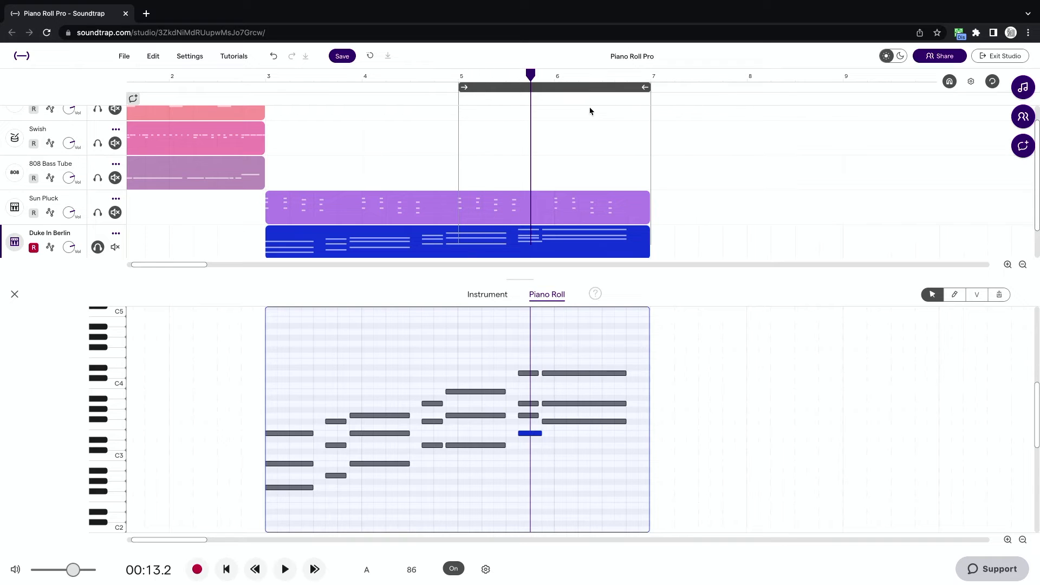
key(space)
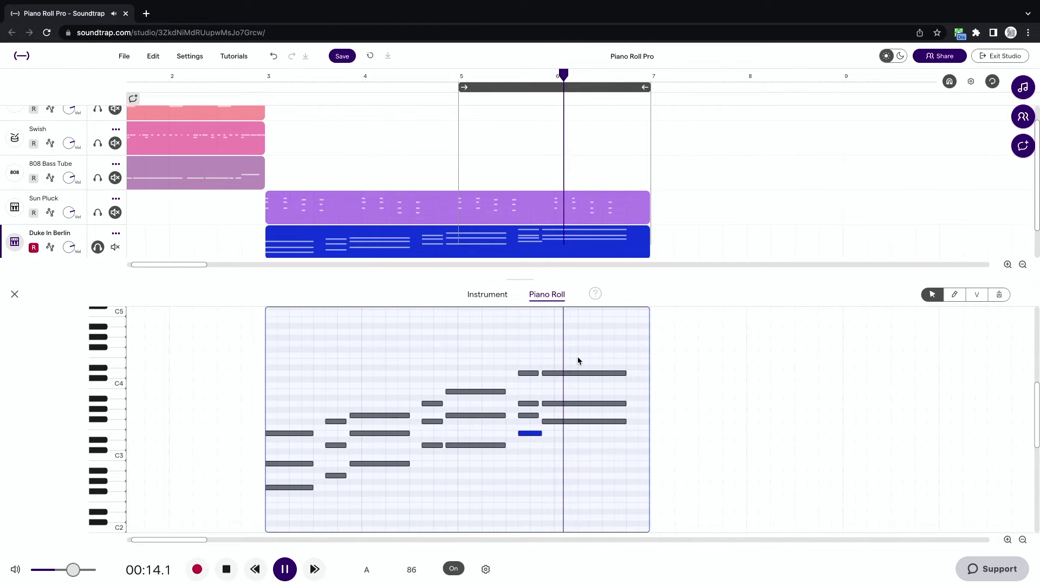
key(space)
- Narrow the loop region to run from the short chord before bar 6 into the last chord, and play it
drag(649, 89, 604, 96)
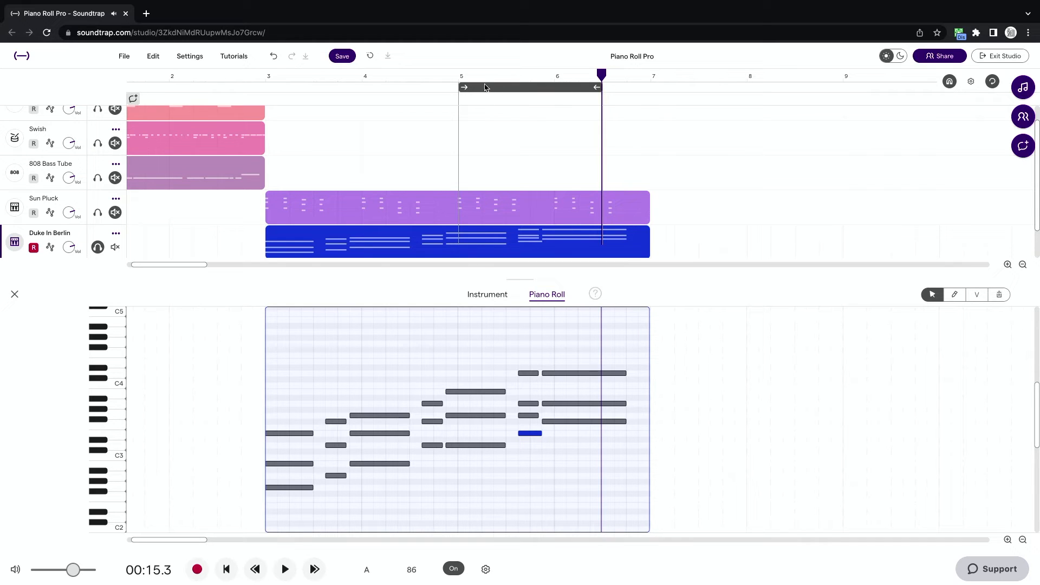
drag(462, 89, 521, 91)
key(space)
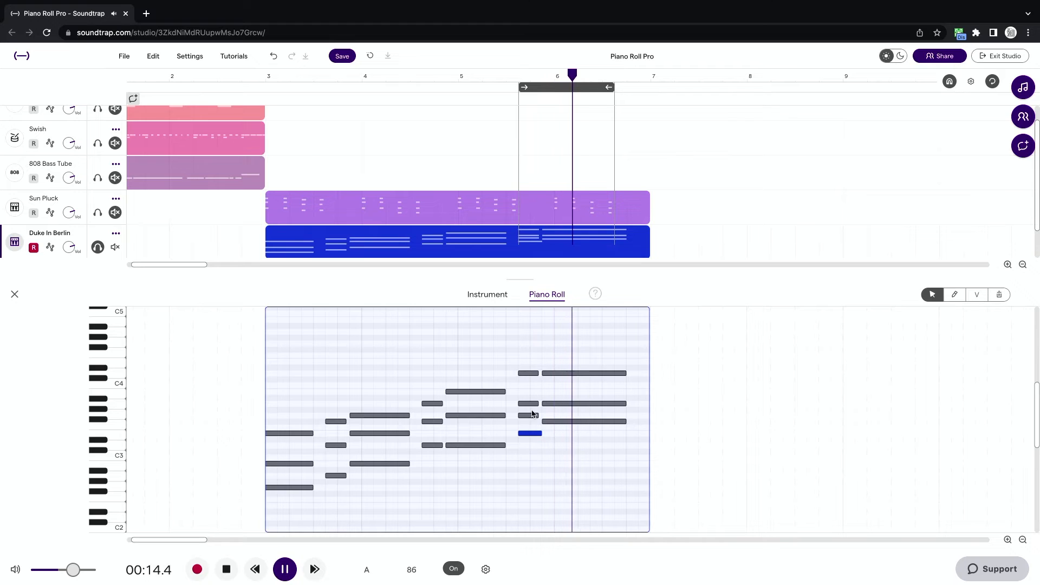
key(space)
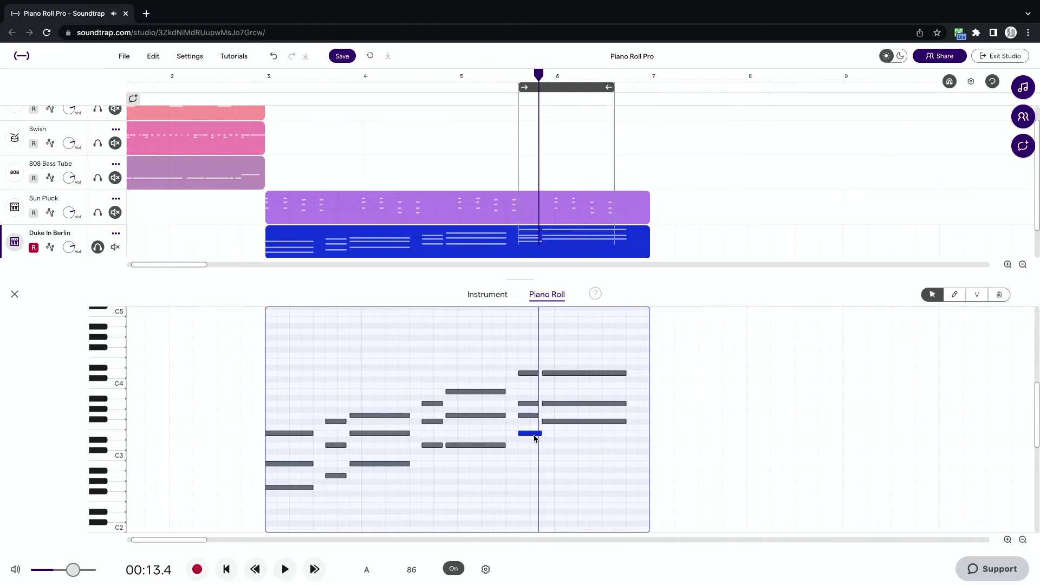
- Lower the added note to D3, play the loop, and add a D3 note under the last chord spanning its full length
drag(535, 437, 535, 448)
key(space)
key(space)
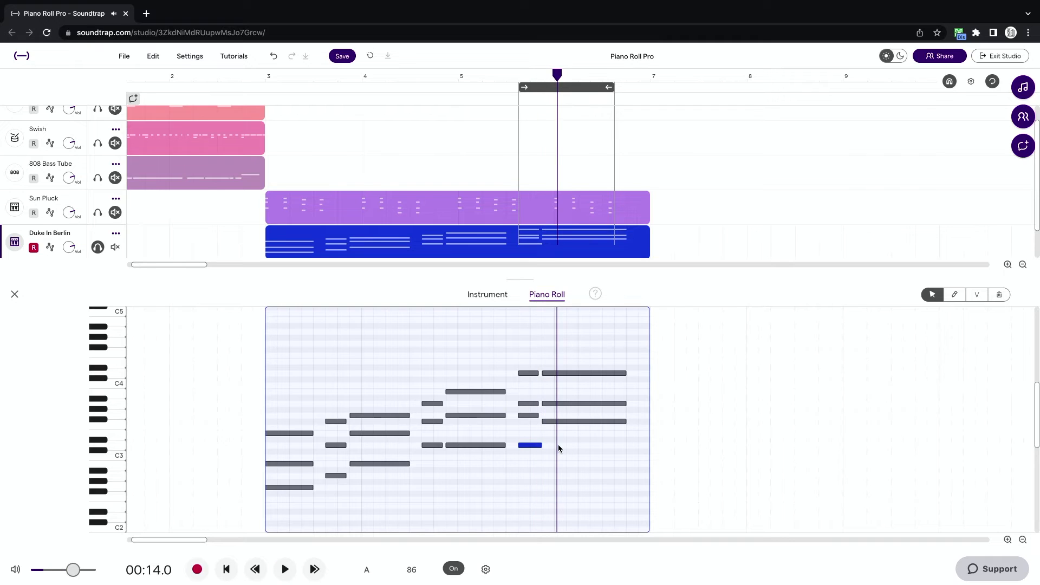
double_click(558, 446)
drag(568, 447, 627, 445)
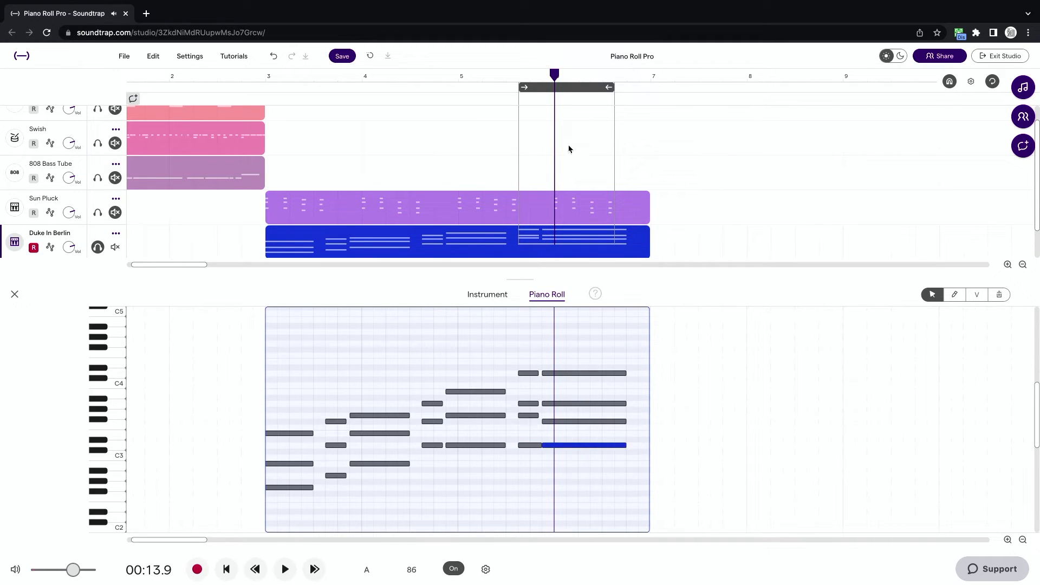
click(531, 374)
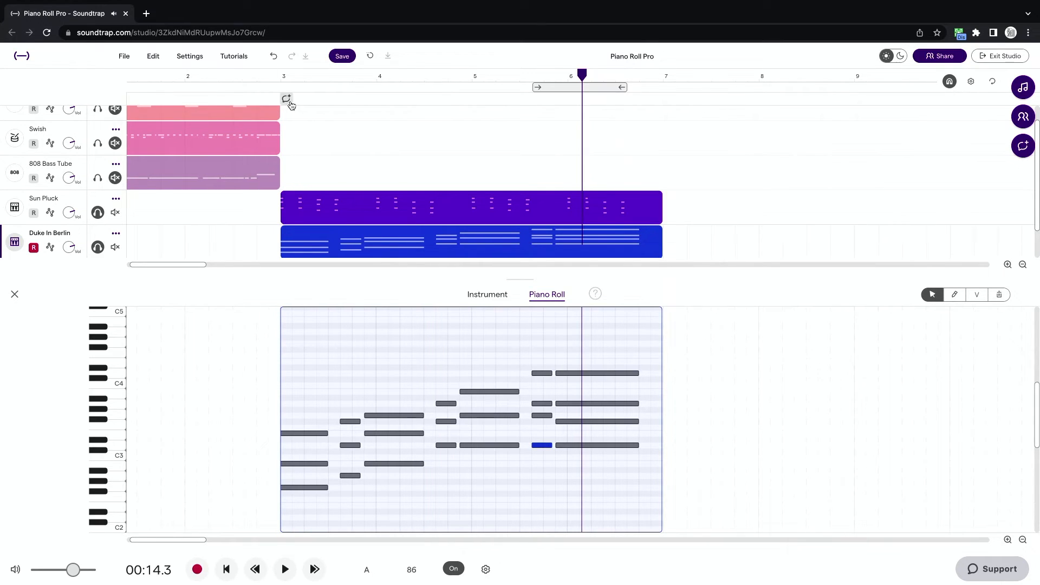
- Play both soloed tracks from bar 3 and audition each note of the long chord around bar 5
click(281, 76)
key(space)
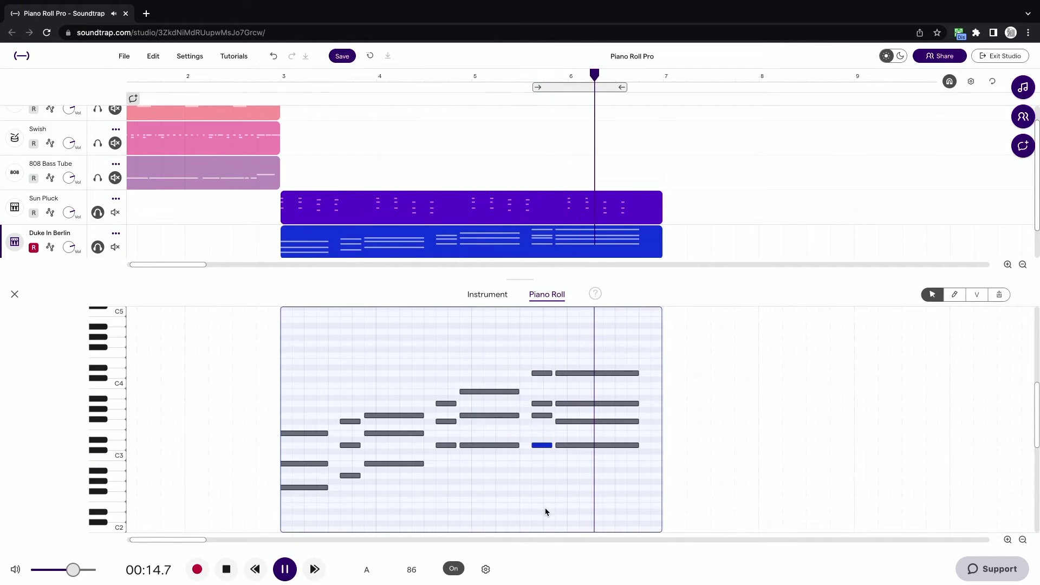
key(space)
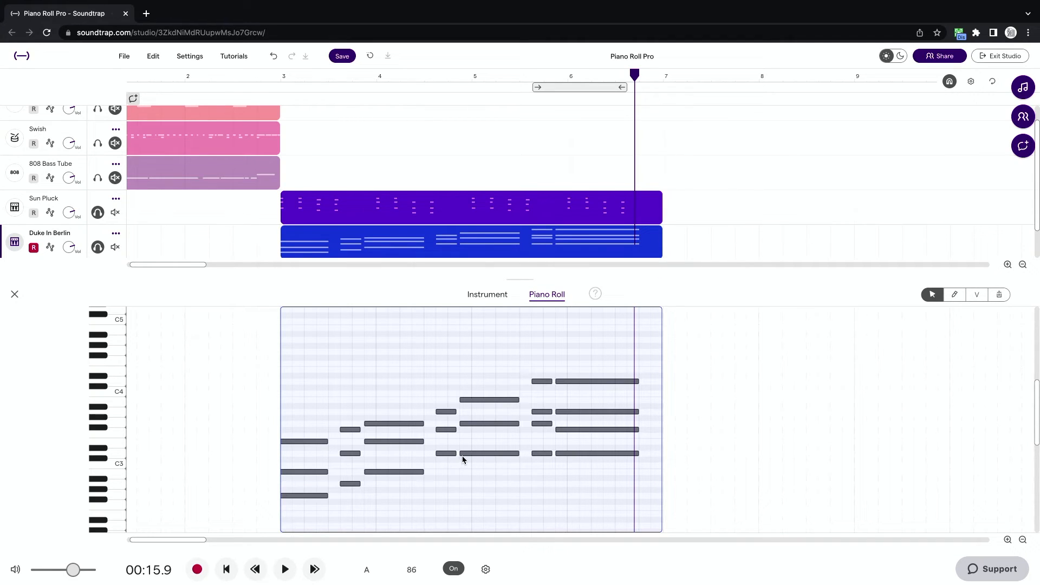
click(463, 455)
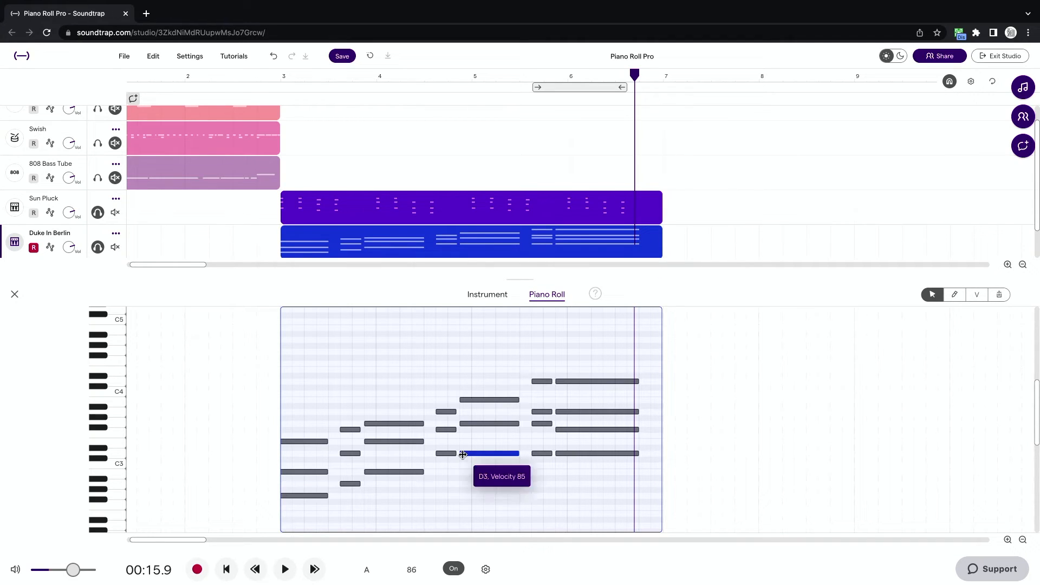
click(480, 424)
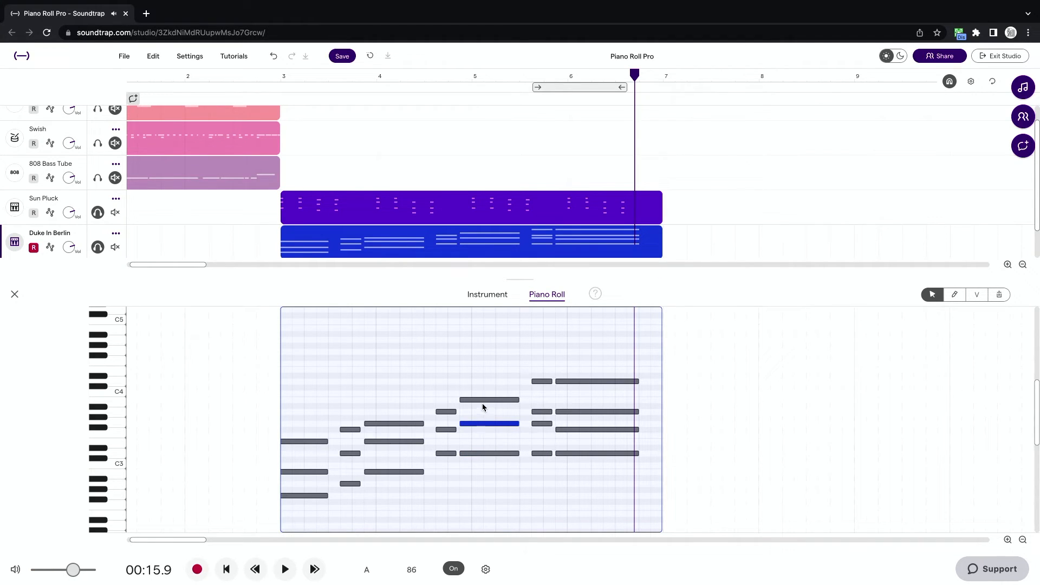
click(485, 400)
click(484, 425)
click(484, 454)
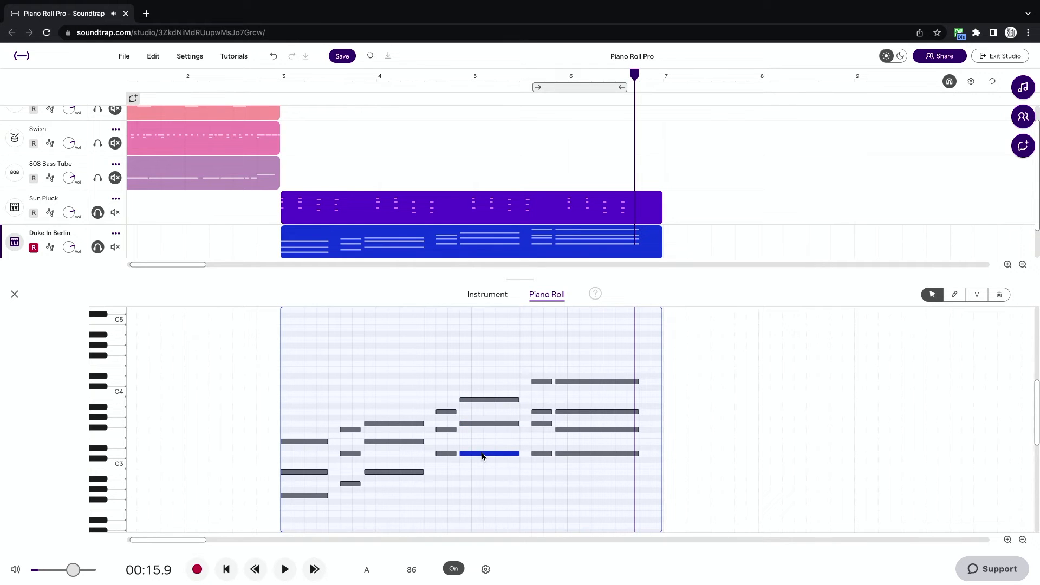
- Open the Sun Pluck notes and post the timeline comment "G major" at bar 5
click(500, 208)
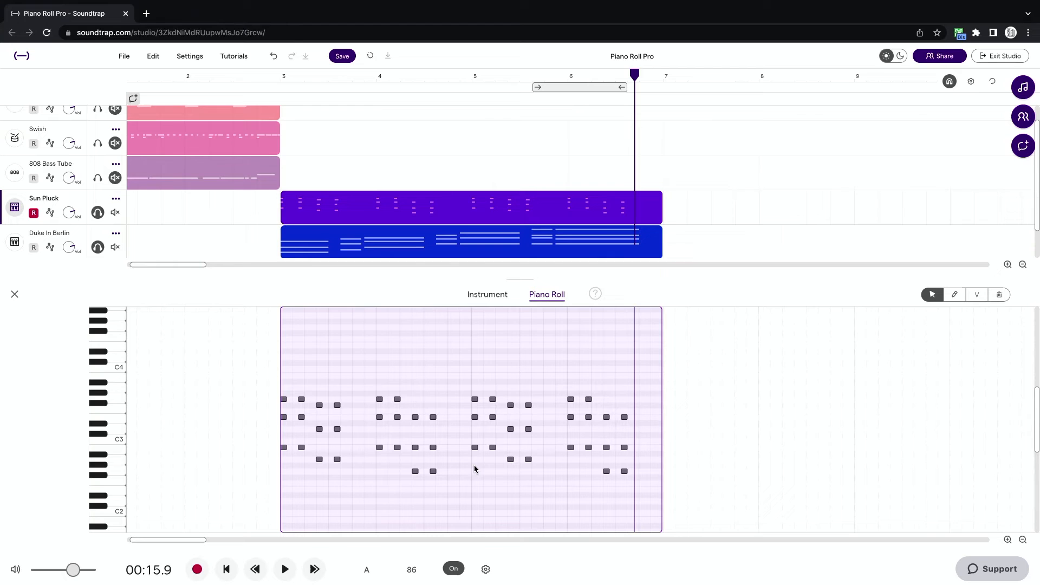
click(474, 77)
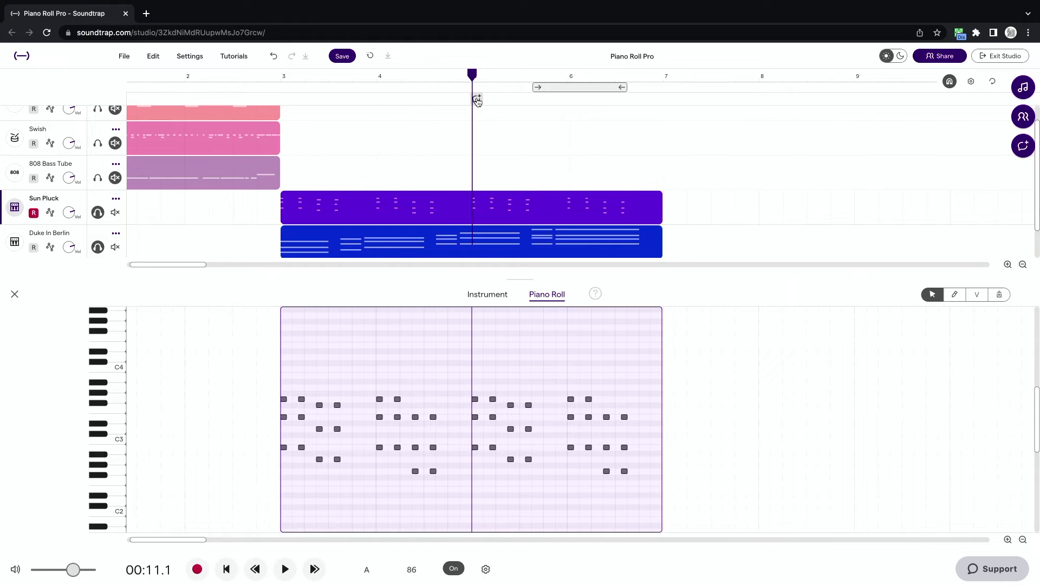
click(478, 100)
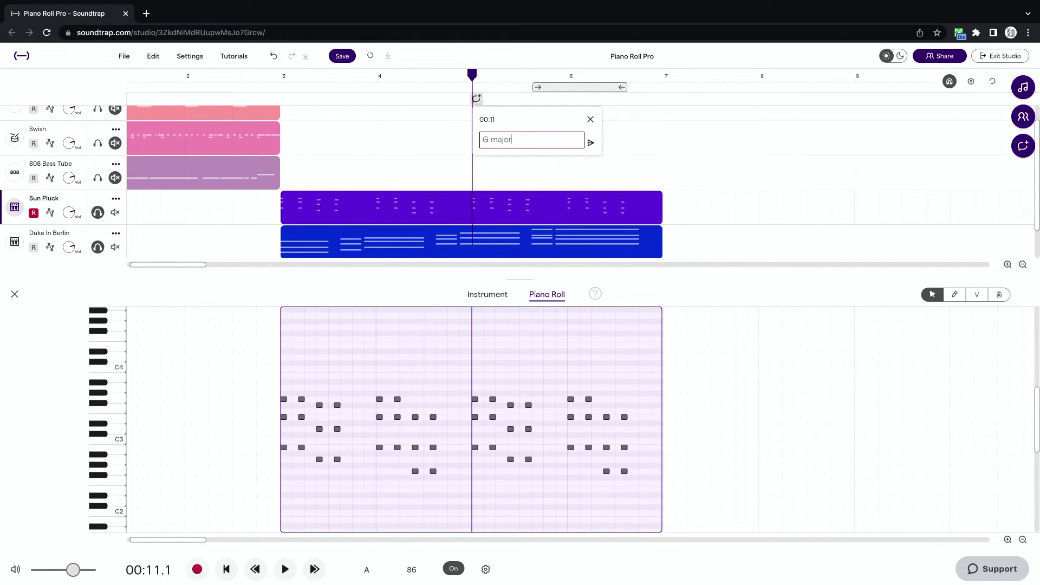
click(592, 144)
click(591, 119)
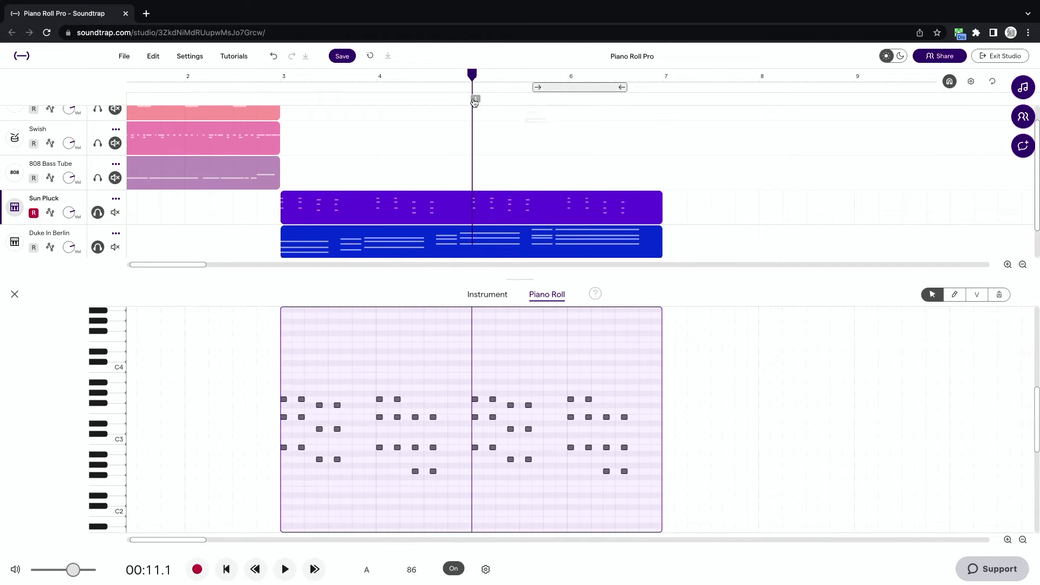
click(475, 100)
click(588, 120)
- Lower the middle note of bar 5's first two Sun Pluck chords to D3, and play from bar 5
click(475, 400)
click(476, 419)
click(476, 448)
drag(474, 419, 476, 429)
click(511, 430)
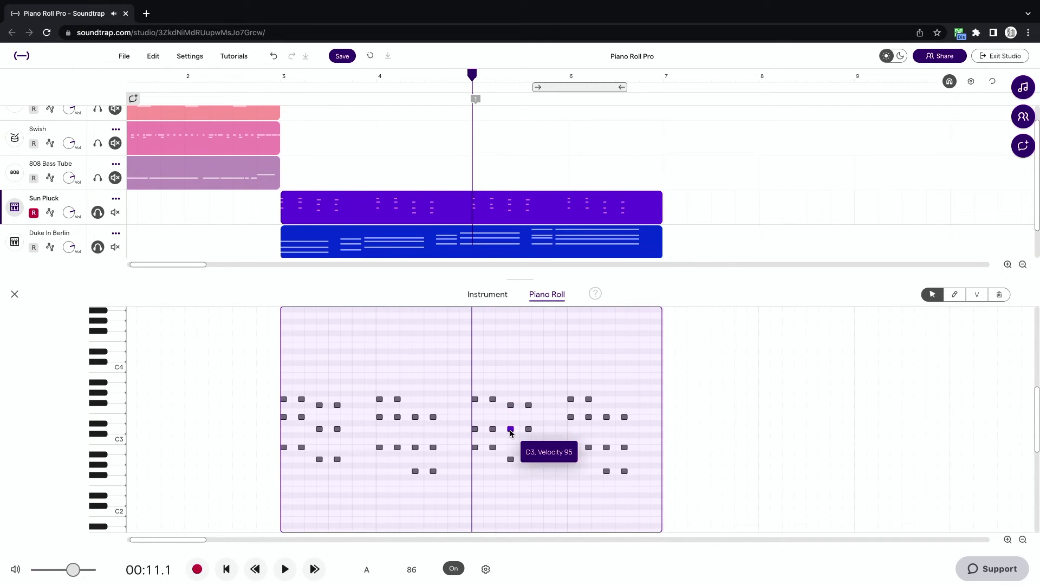
click(511, 460)
key(space)
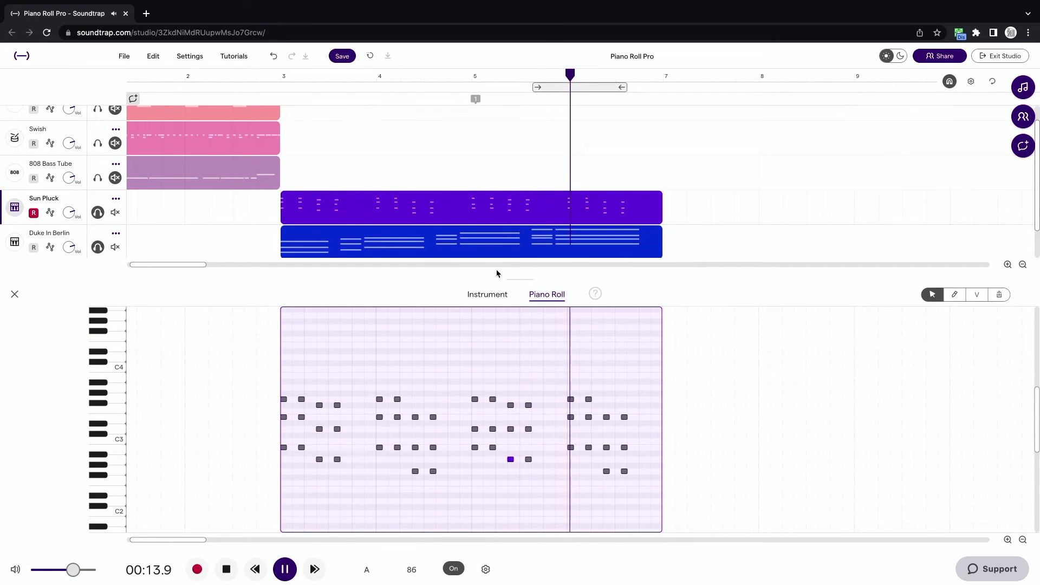
key(space)
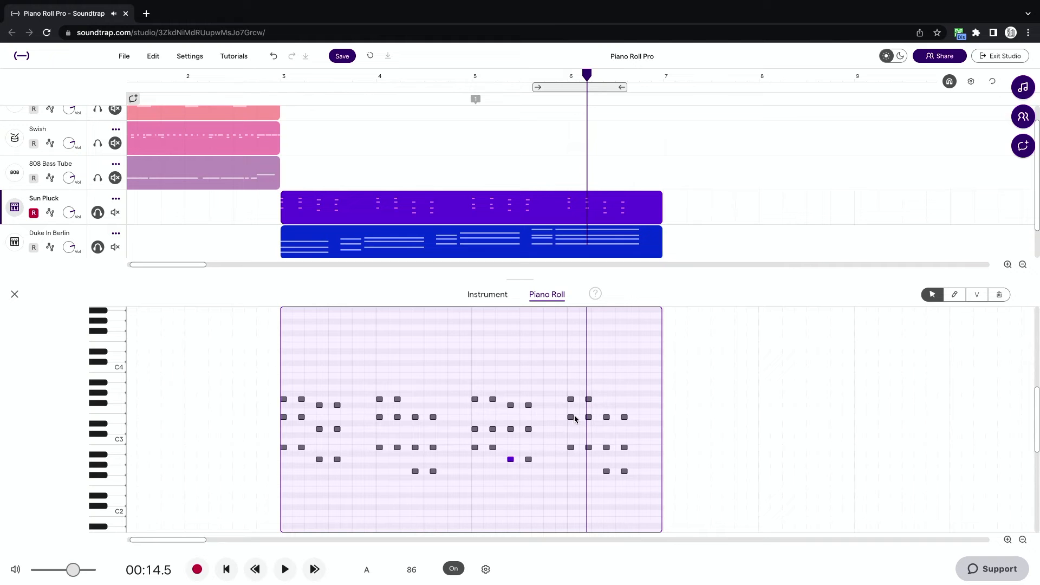
- Lower the middle notes of bar 6's first two Sun Pluck chords to D3 and their bottom notes to A2
click(571, 400)
click(571, 420)
drag(572, 420, 571, 432)
click(572, 449)
drag(569, 450, 571, 462)
- Raise bar 6's last two Sun Pluck chords to Gb3, D3 and A2, and play from the start of bar 6
drag(620, 428, 606, 406)
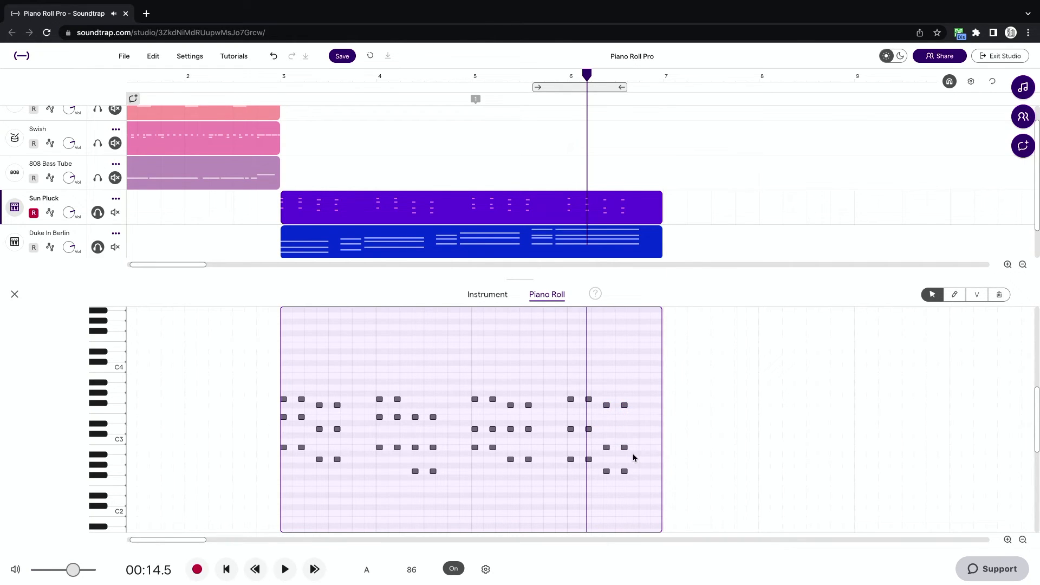
drag(606, 448, 607, 431)
drag(606, 473, 633, 396)
click(566, 81)
key(space)
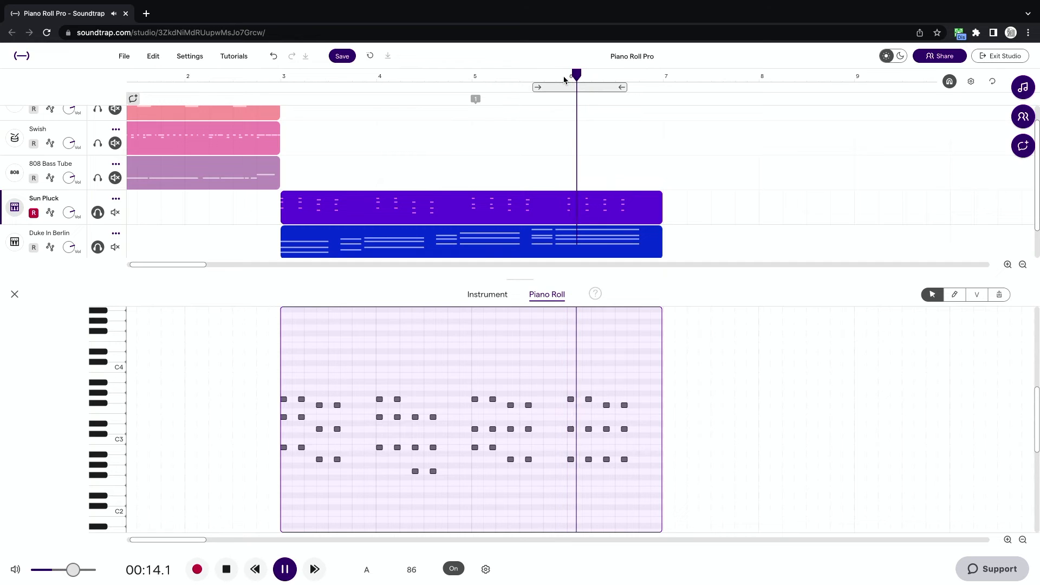
- Stop playback and play the Sun Pluck and Duke In Berlin parts from bar 3
key(space)
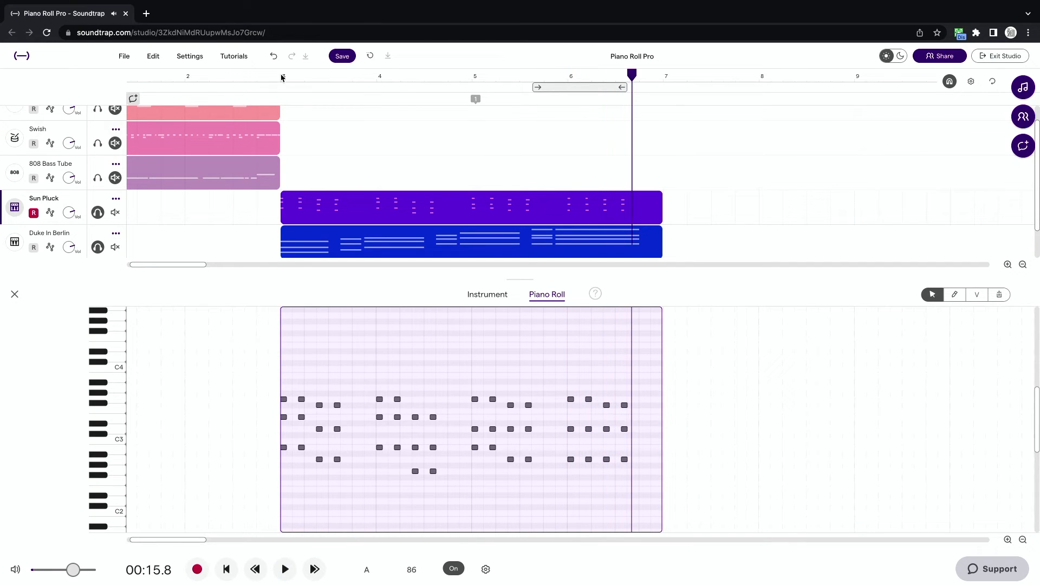
click(280, 76)
key(space)
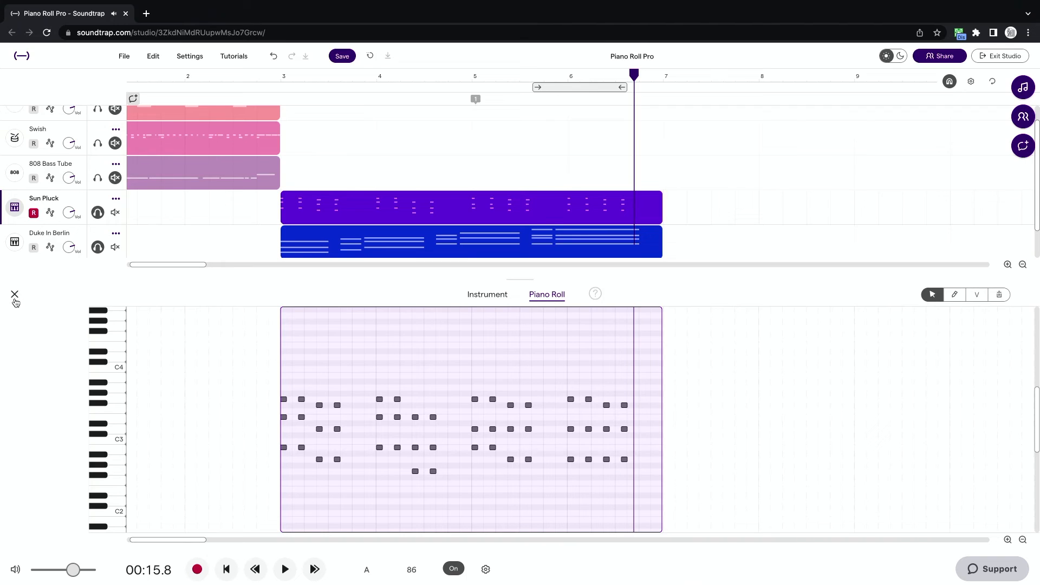
- Close the note editor and turn off solo on the Sun Pluck and Duke In Berlin tracks
click(15, 296)
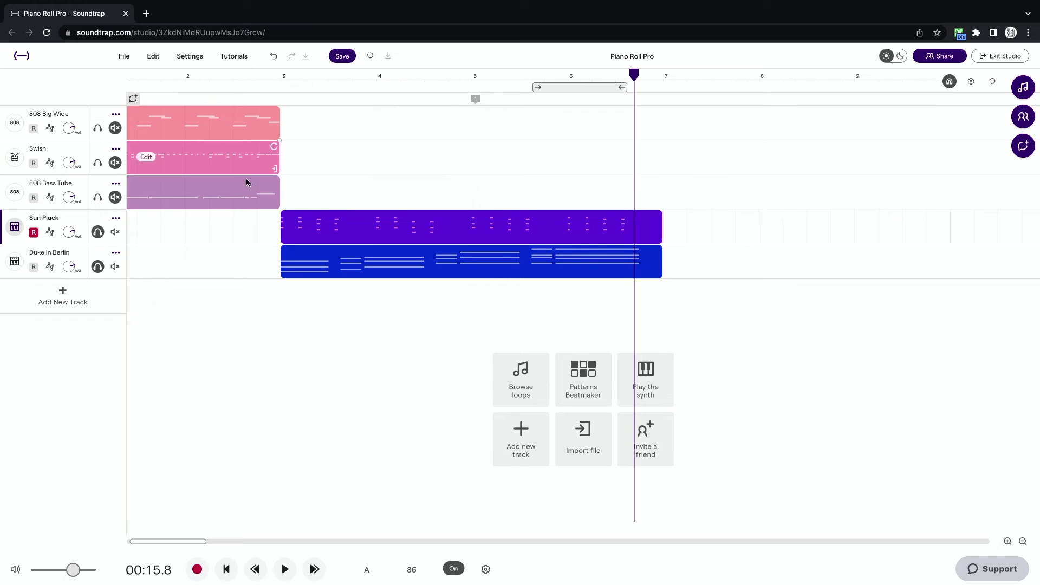
click(98, 233)
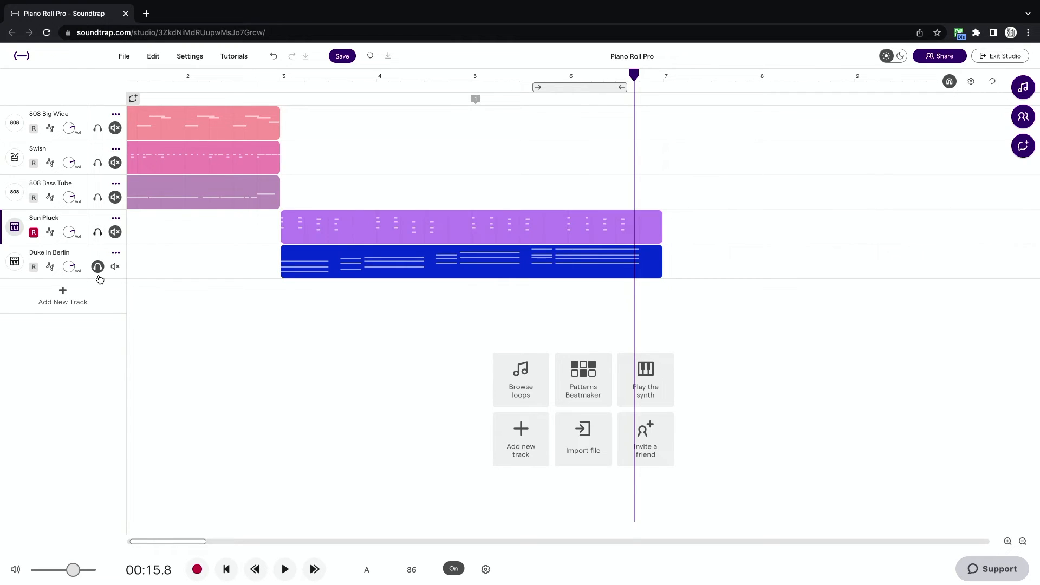
click(97, 267)
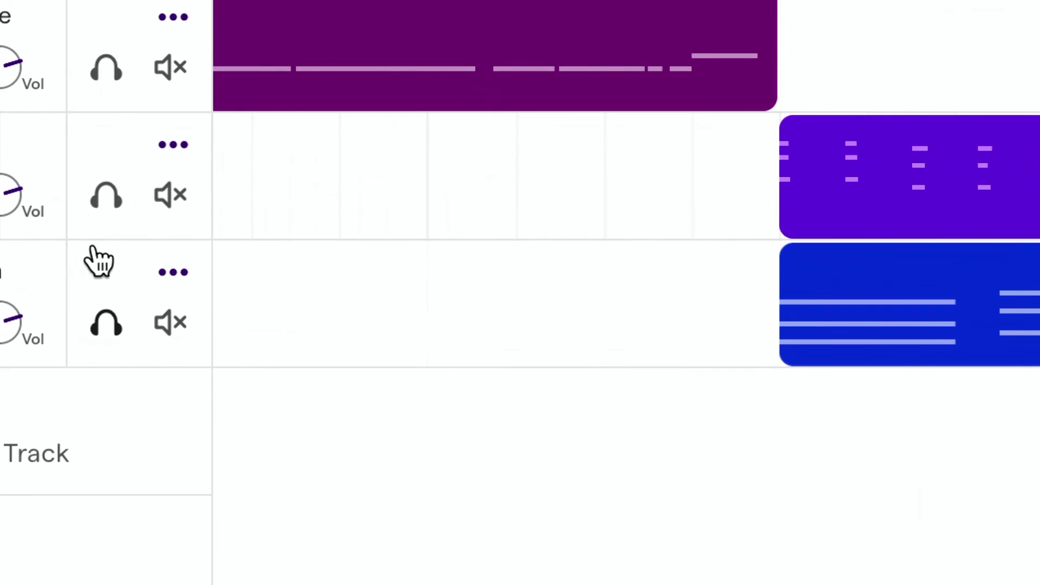
click(115, 267)
click(115, 266)
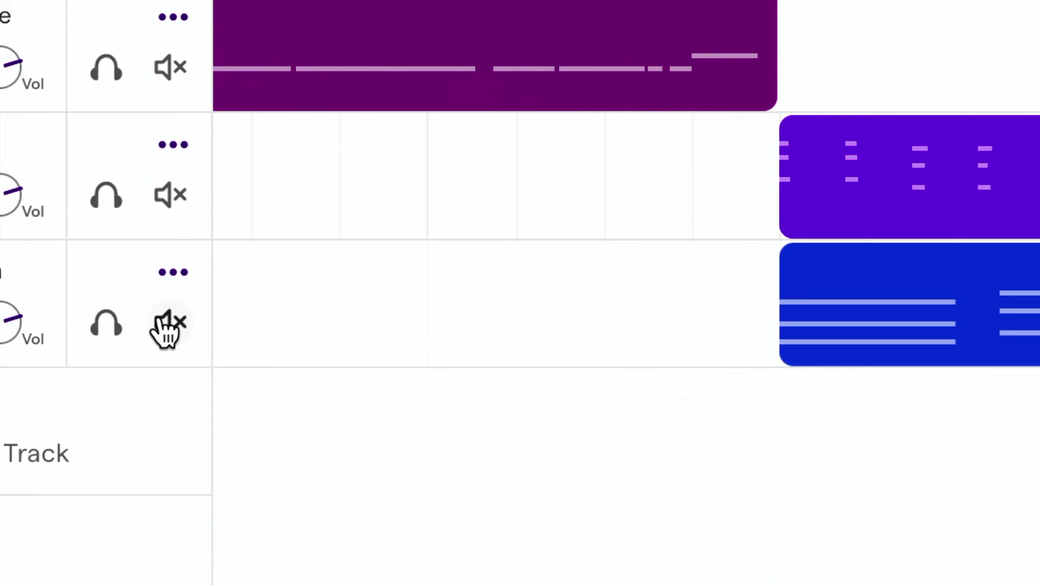
click(116, 326)
click(117, 327)
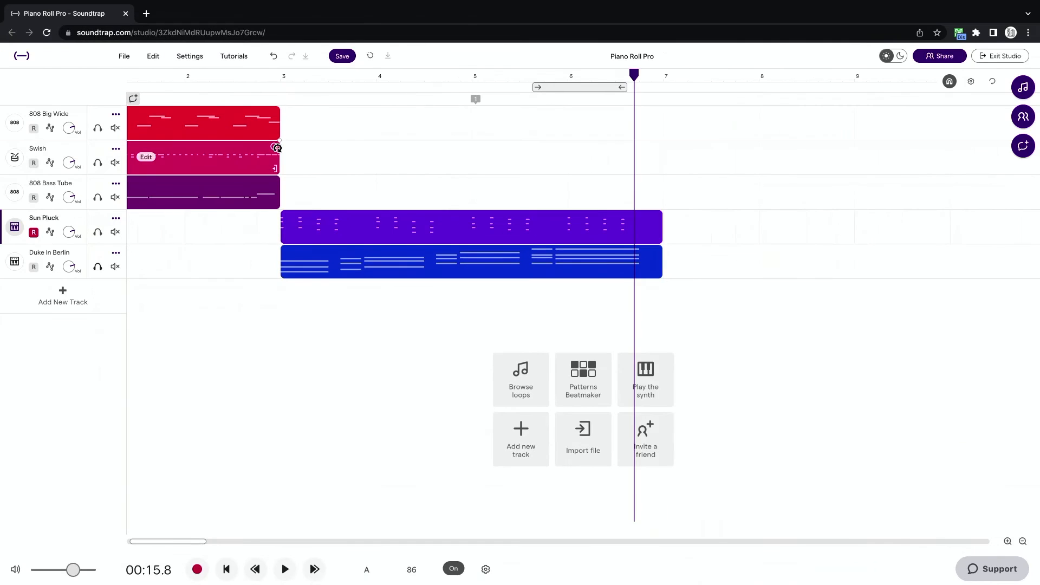
drag(278, 149, 1039, 147)
drag(532, 149, 277, 147)
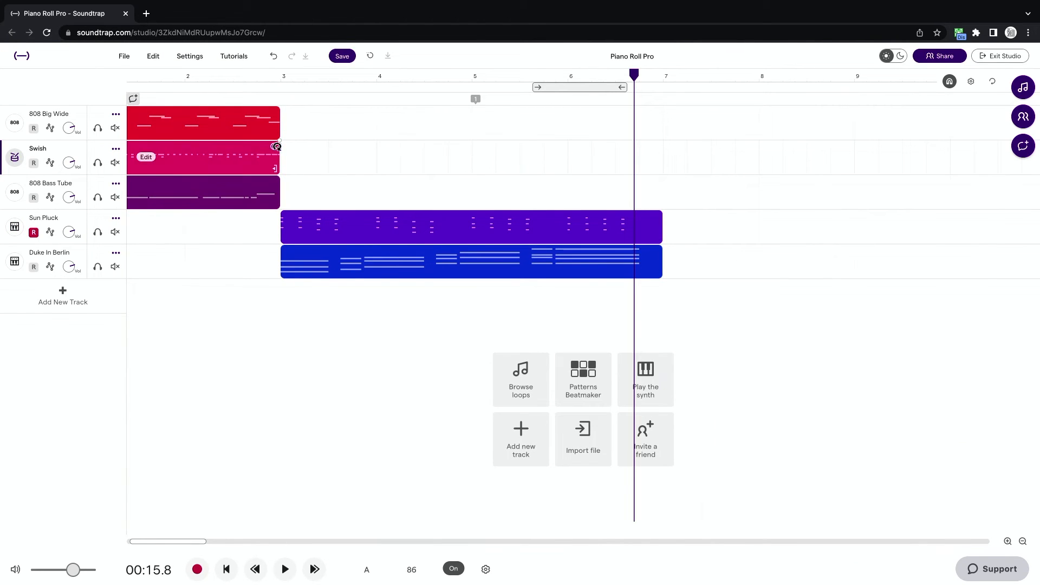
mouse_move(277, 169)
mouse_down()
mouse_move(591, 168)
mouse_move(272, 161)
mouse_up()
- Place a copy of the Swish drum region at bar 3, right after the original
click(282, 78)
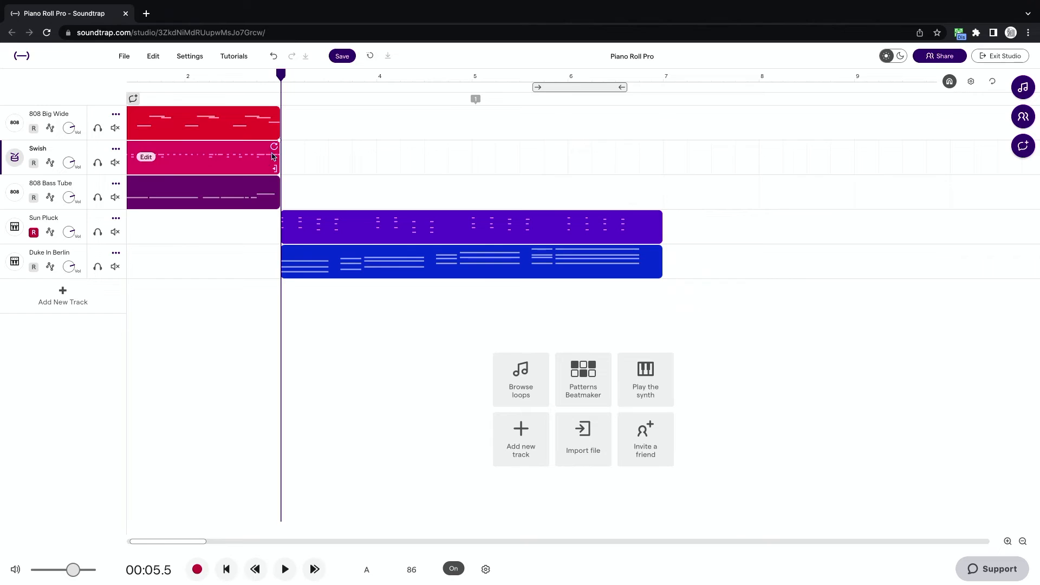
drag(276, 148, 443, 150)
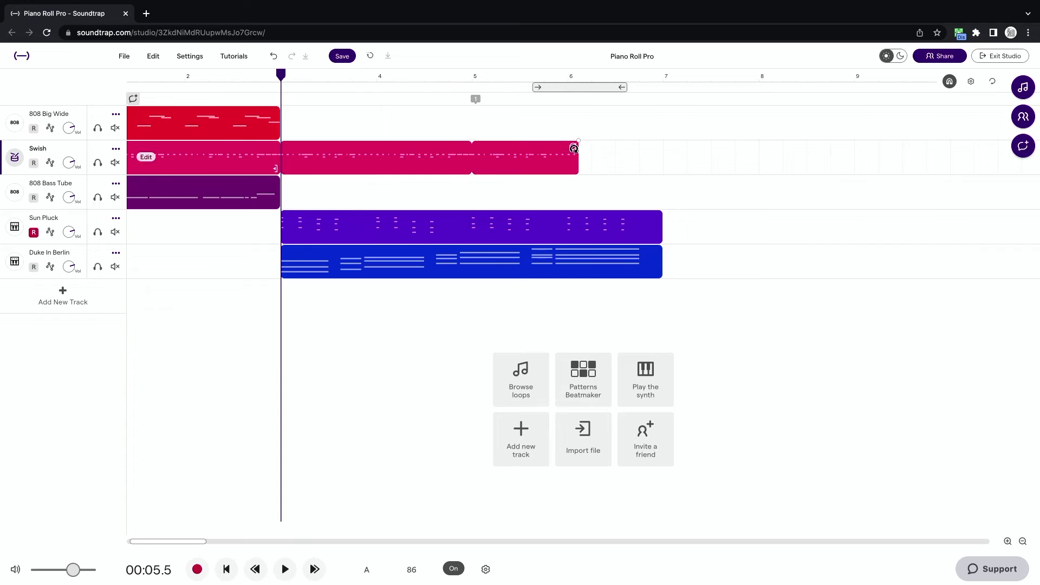
drag(573, 148, 289, 170)
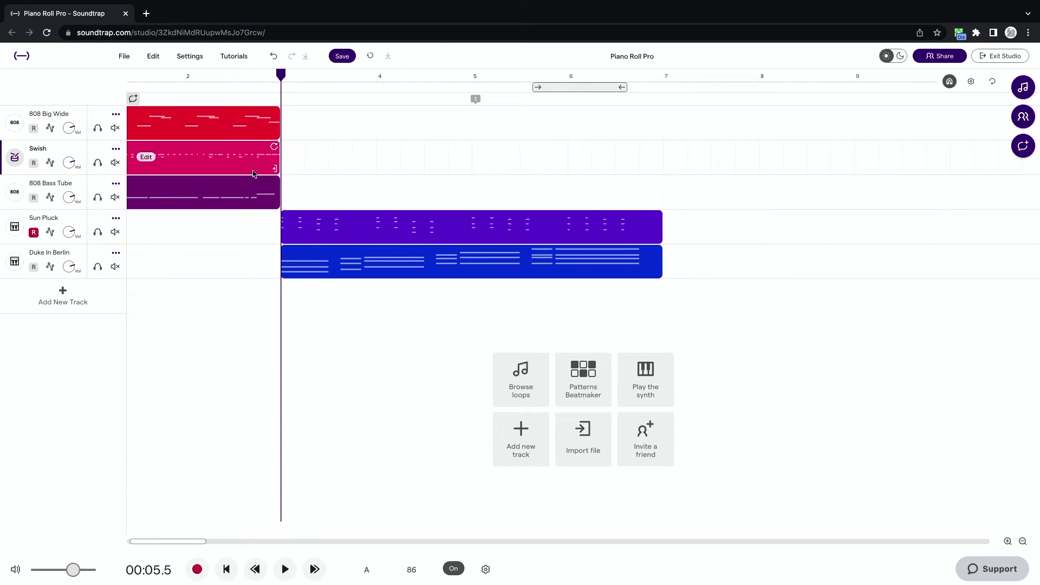
click(152, 63)
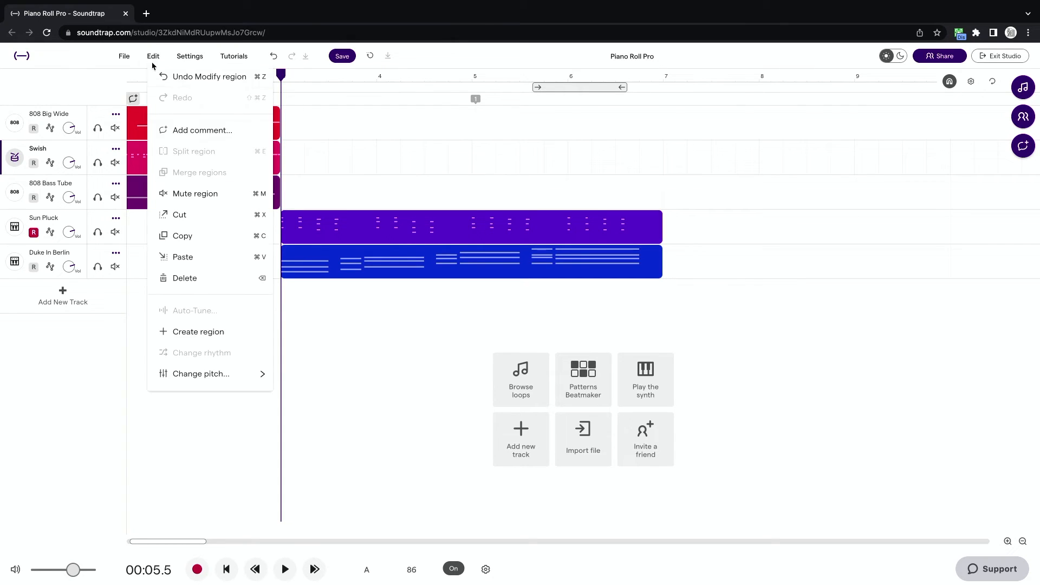
click(355, 186)
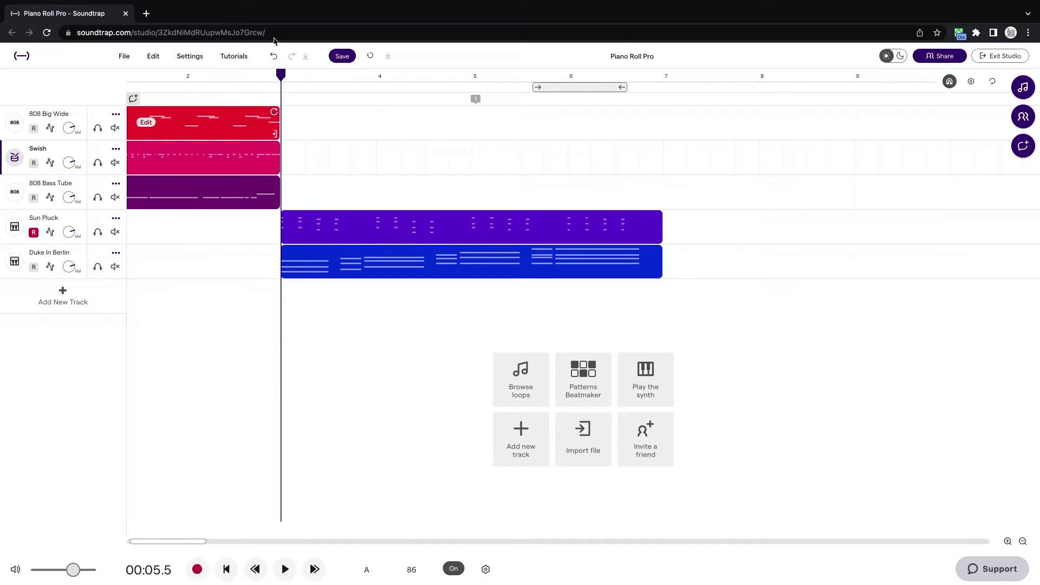
key(ctrl+v)
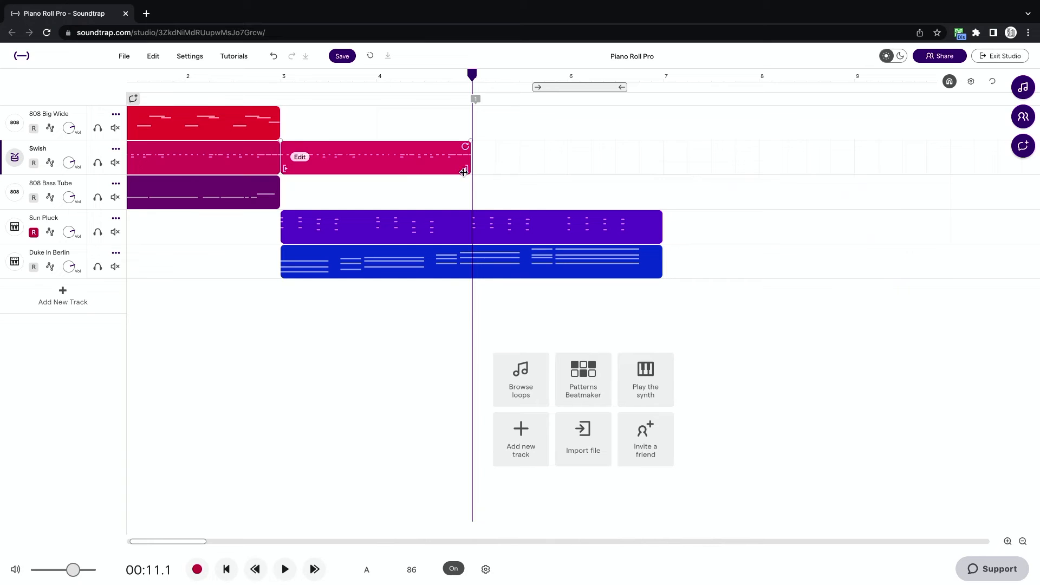
- Duplicate the bar 3 Swish region to bar 5 so the drums extend to bar 7
scroll(461, 169, down, 5)
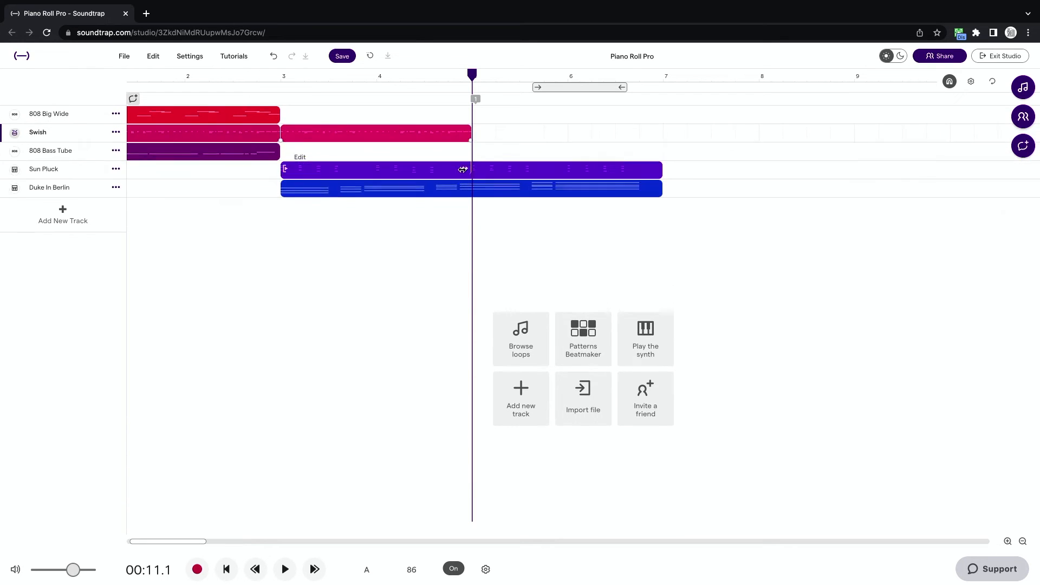
scroll(461, 169, up, 6)
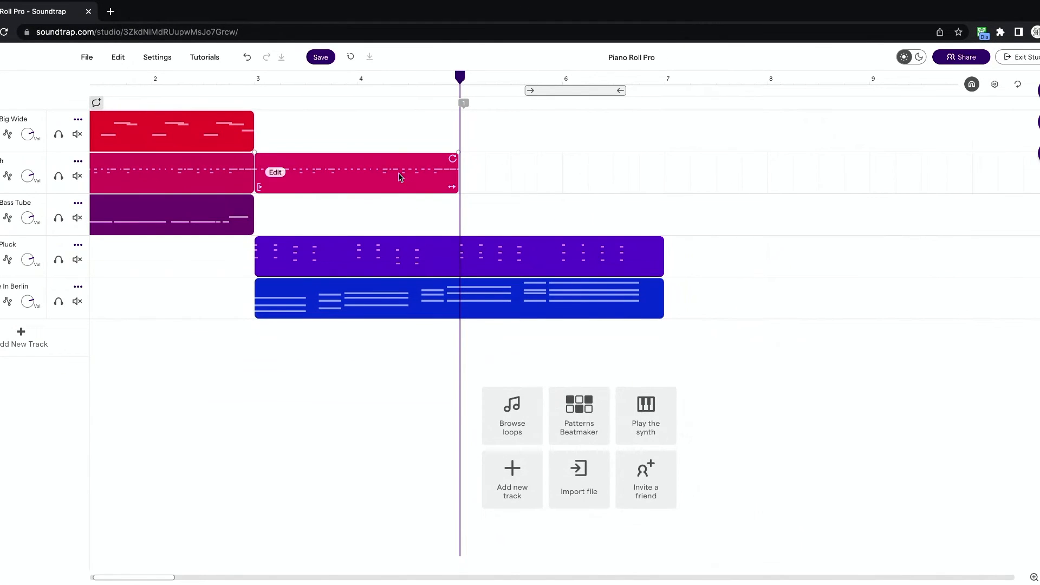
drag(400, 177, 606, 175)
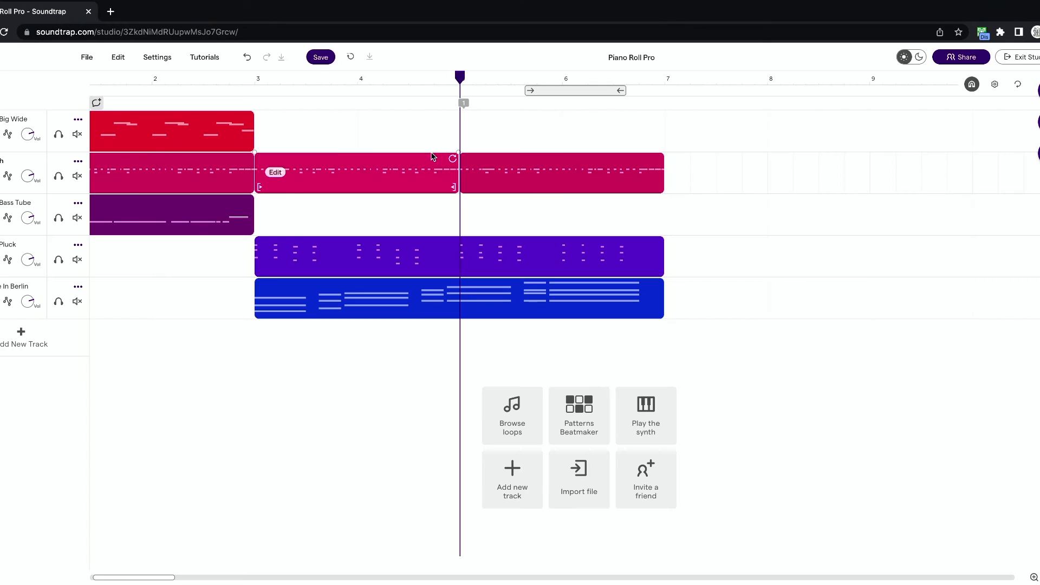
- Open the notes of the Swish region at bar 3 in the piano roll
double_click(384, 176)
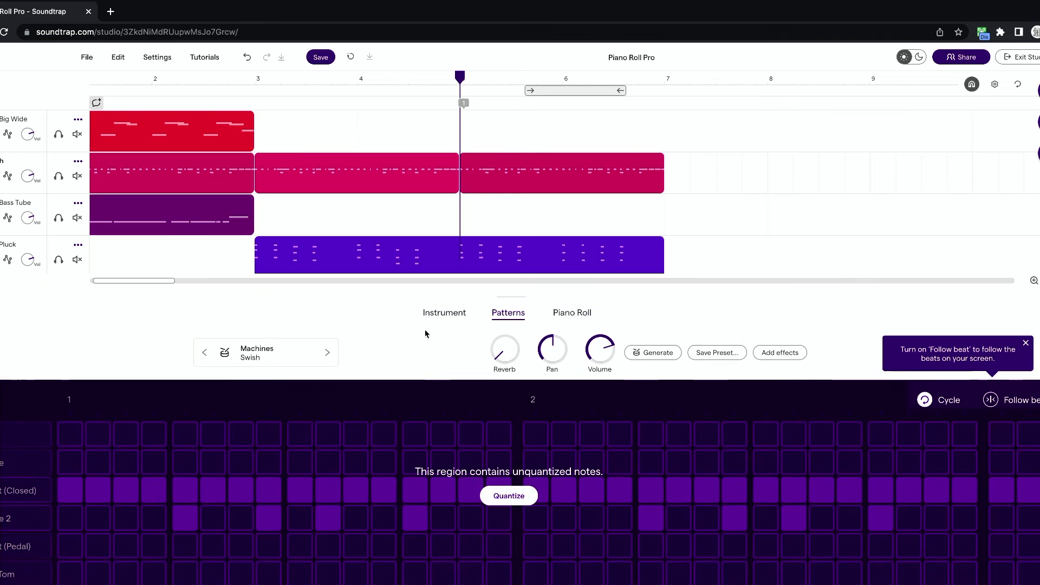
click(585, 317)
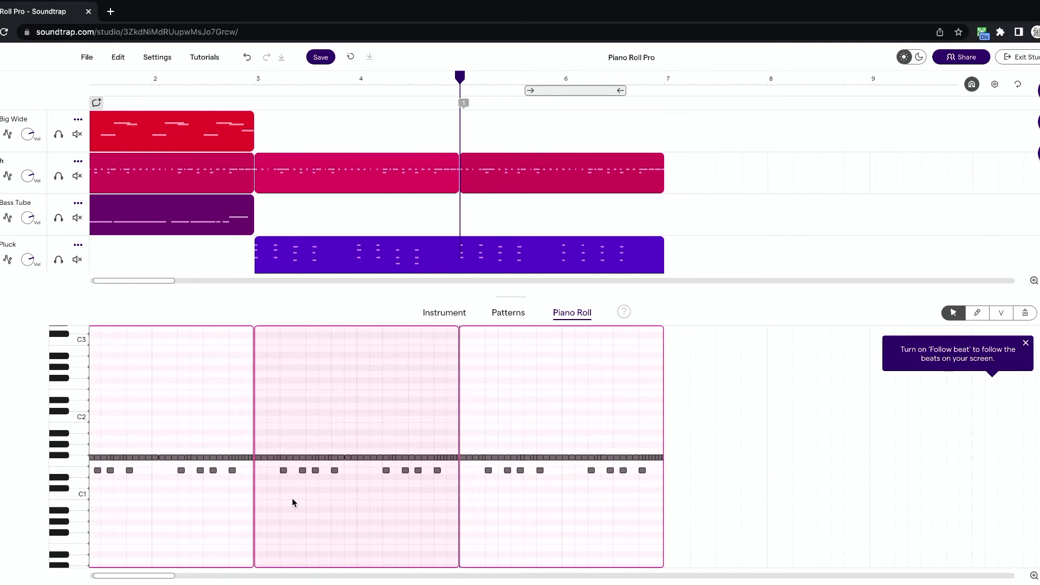
drag(279, 494, 217, 468)
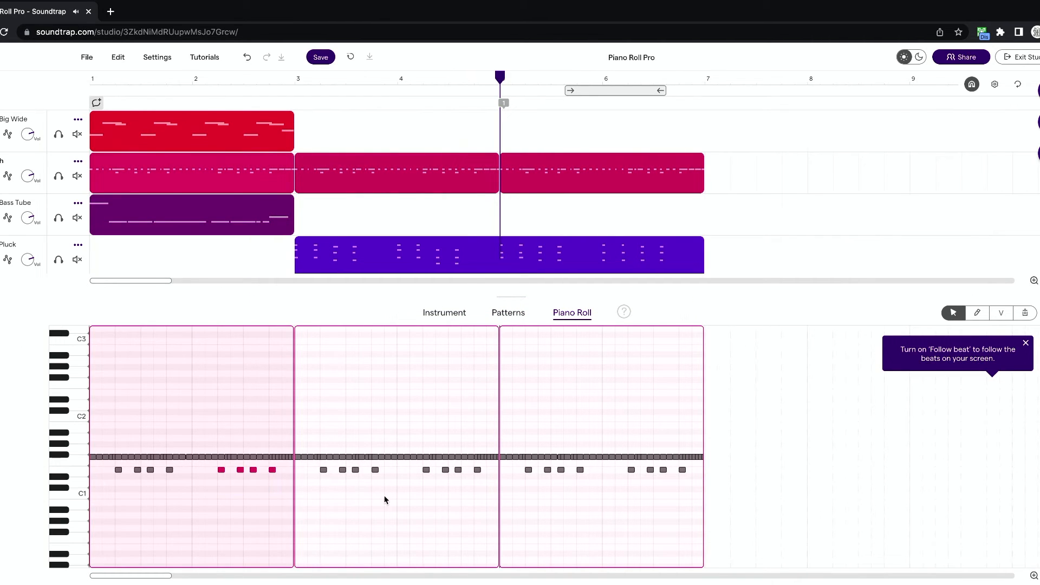
mouse_move(386, 499)
mouse_down()
mouse_move(319, 472)
mouse_move(348, 504)
mouse_up()
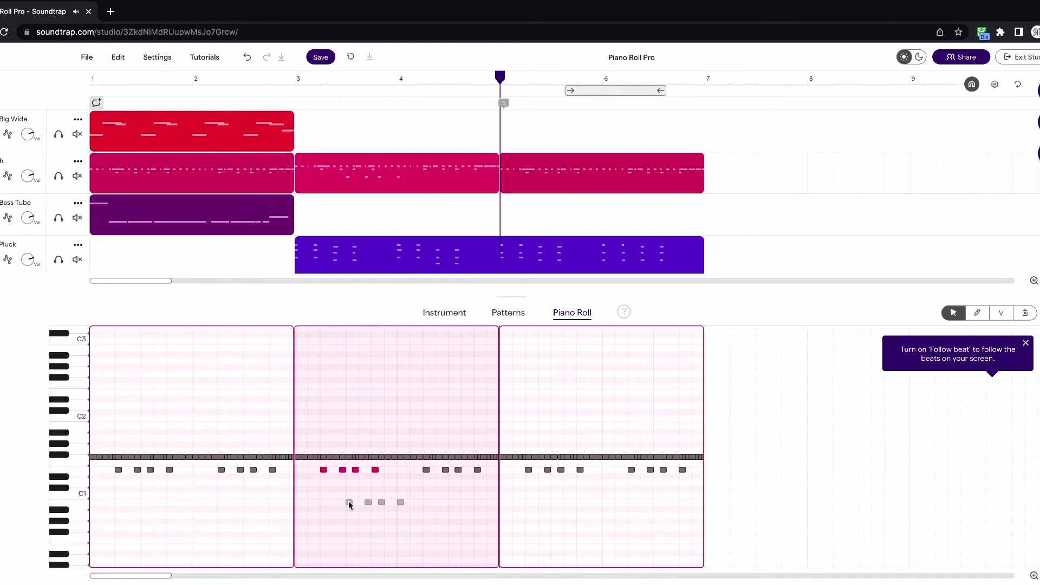
click(247, 59)
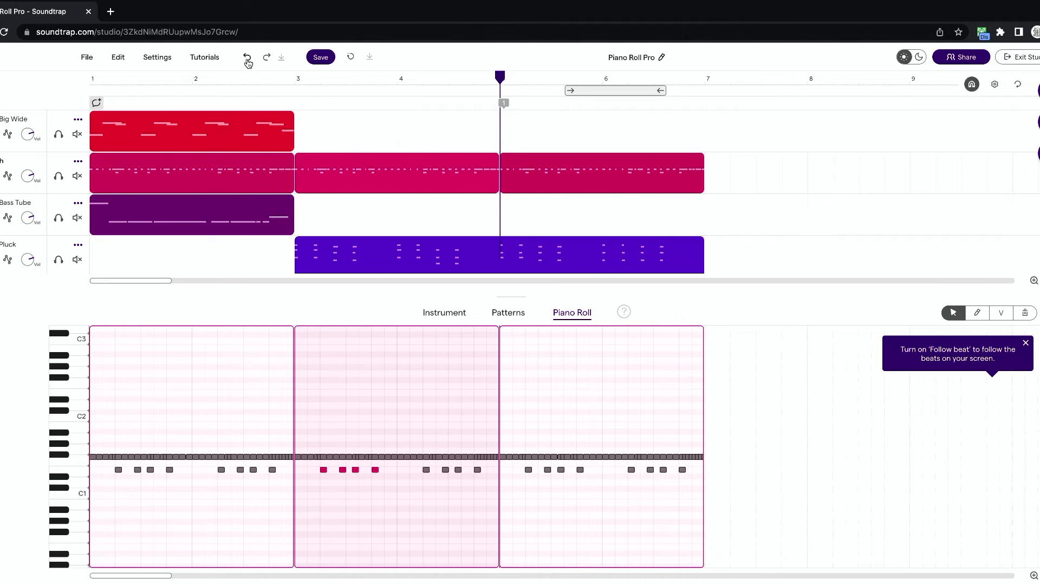
- Play from bar 3, then delete all E1 notes below the hi-hats in the bar 3 Swish region
click(289, 79)
key(space)
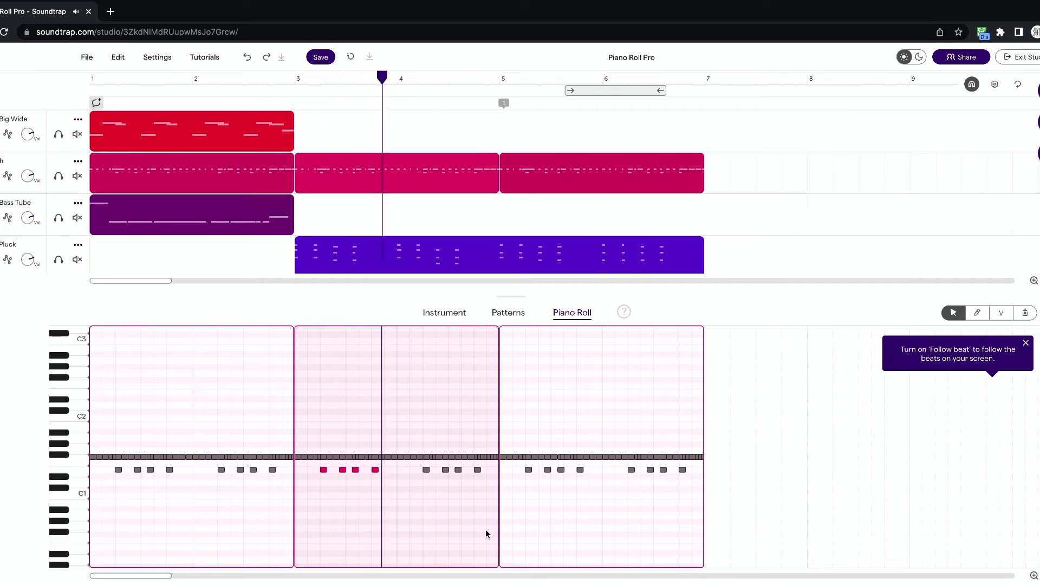
drag(488, 493, 295, 470)
key(Delete)
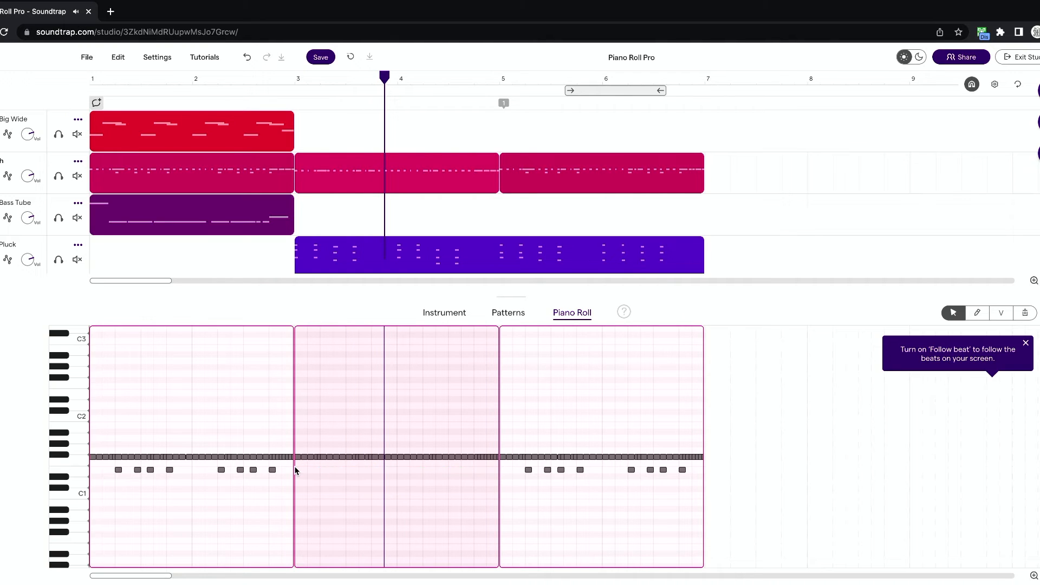
- Quantize the bar 3 Swish region to 1/16 and play from bar 3
click(295, 76)
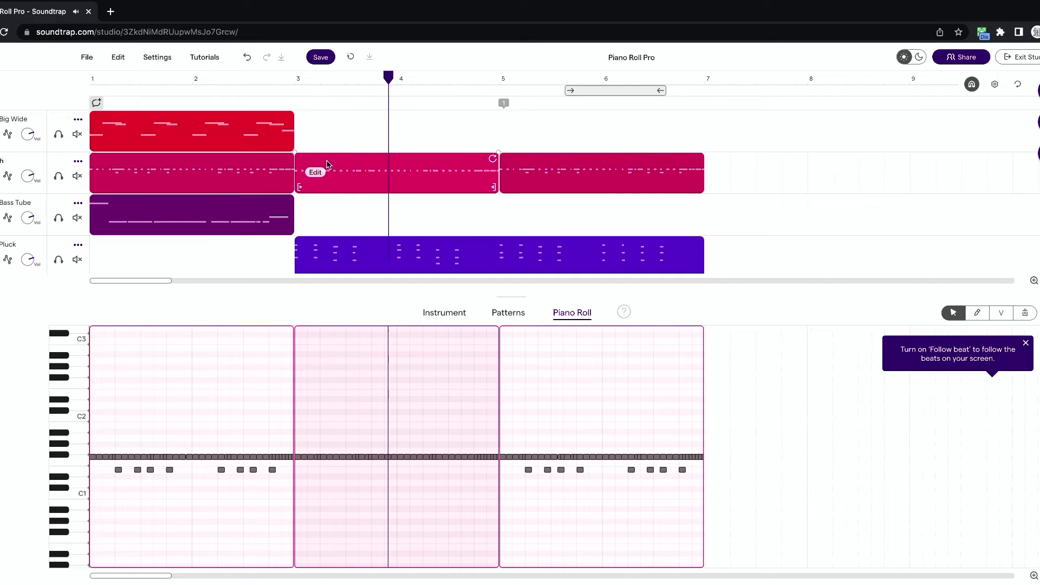
right_click(318, 174)
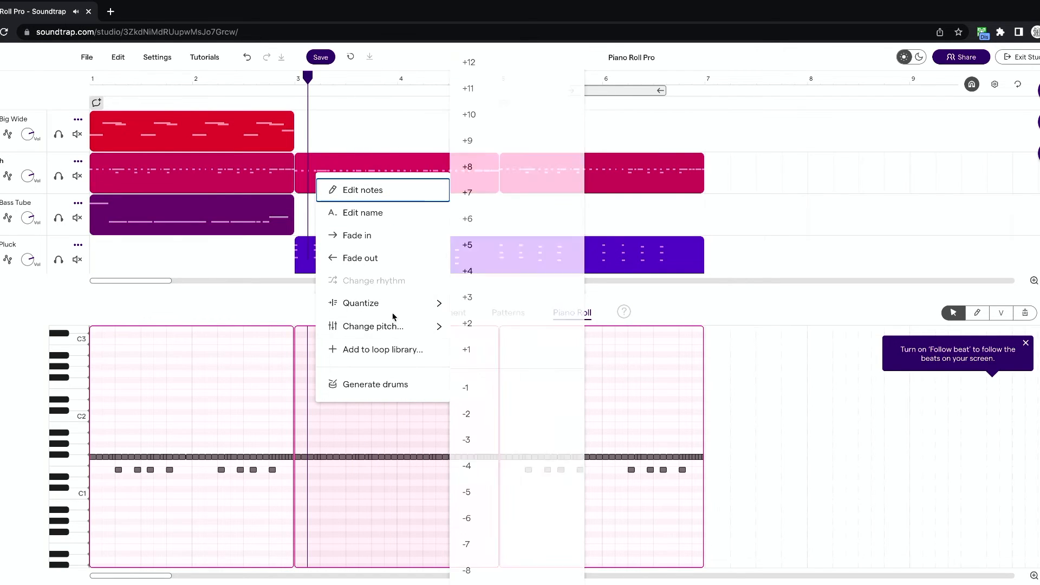
click(486, 423)
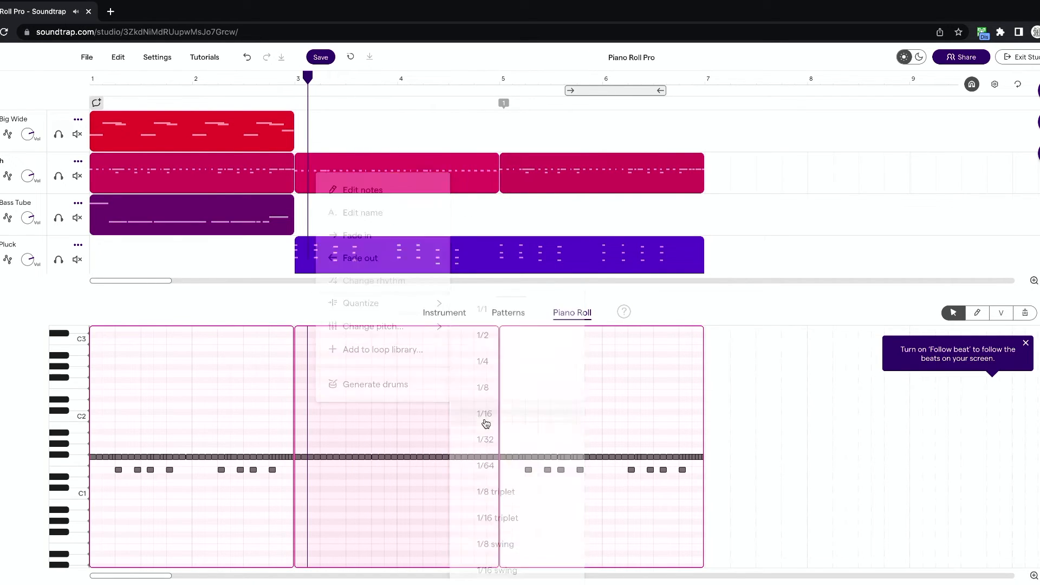
click(296, 83)
key(space)
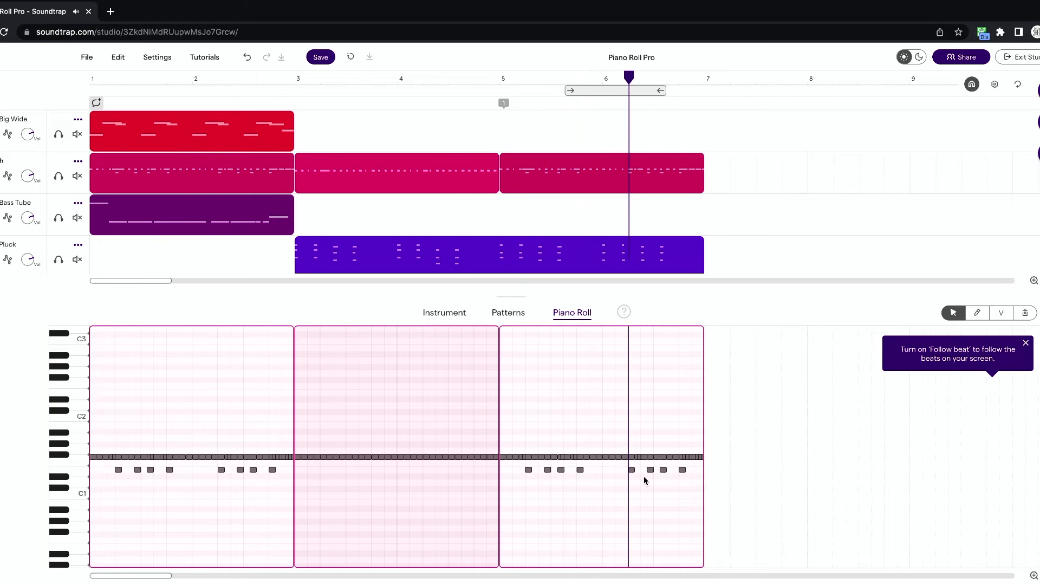
- Add eighth-length E1 notes at the start and in the middle of bar 6 in the last Swish region
scroll(644, 477, up, 5)
click(575, 477)
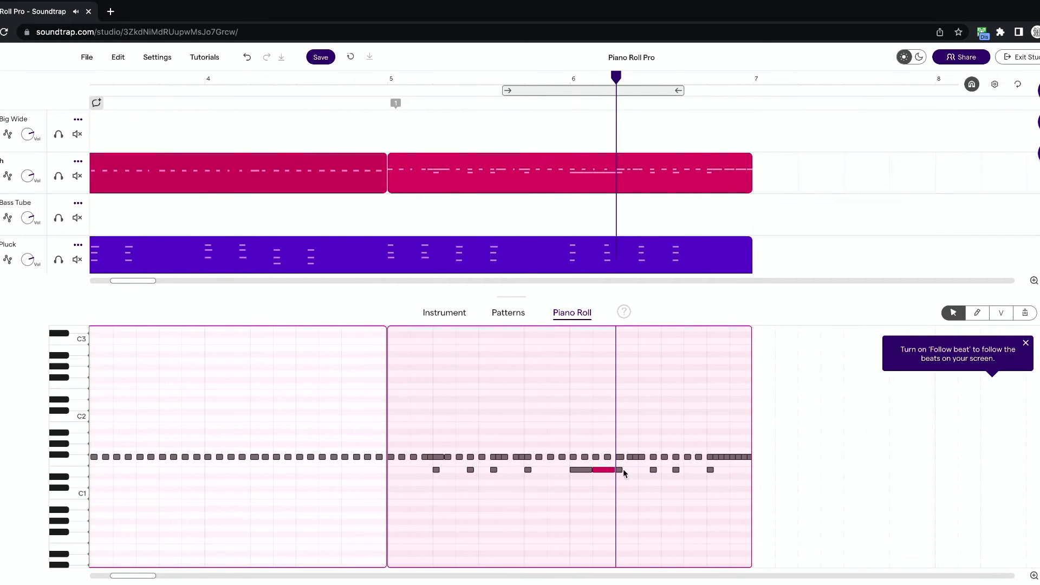
scroll(632, 472, up, 5)
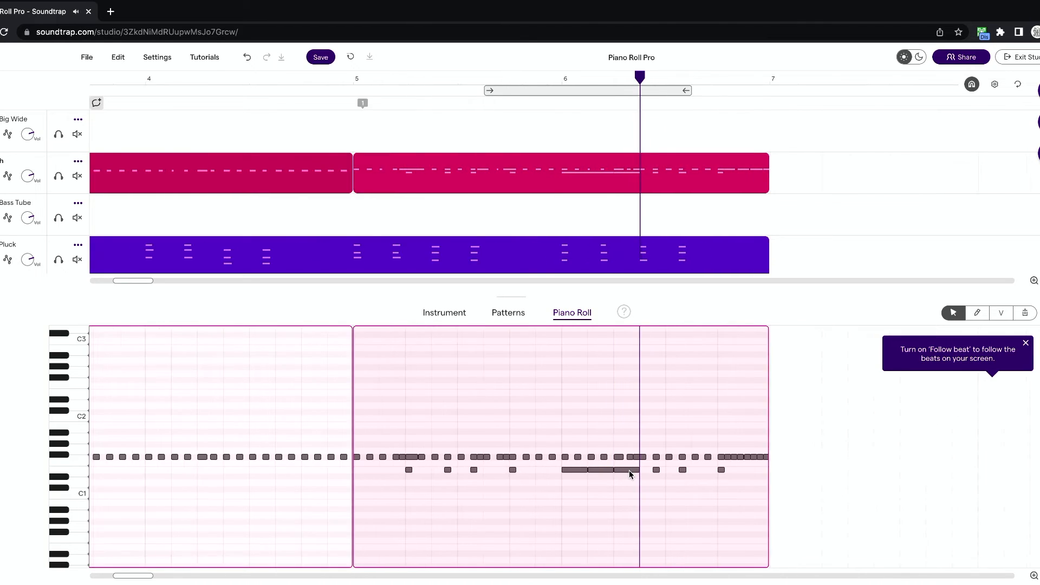
drag(633, 472, 718, 473)
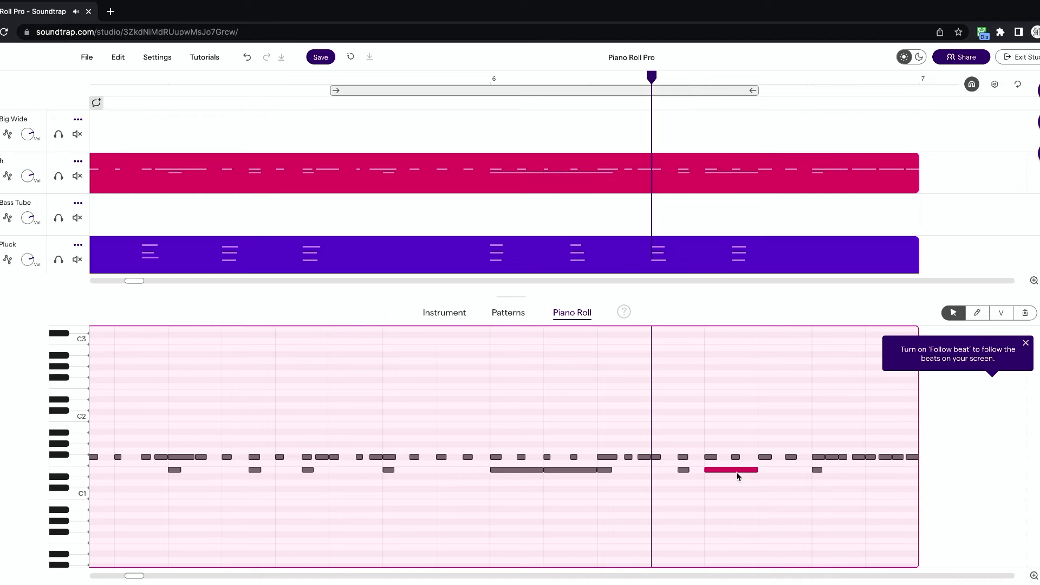
double_click(769, 471)
scroll(769, 471, right, 1)
scroll(769, 470, right, 1)
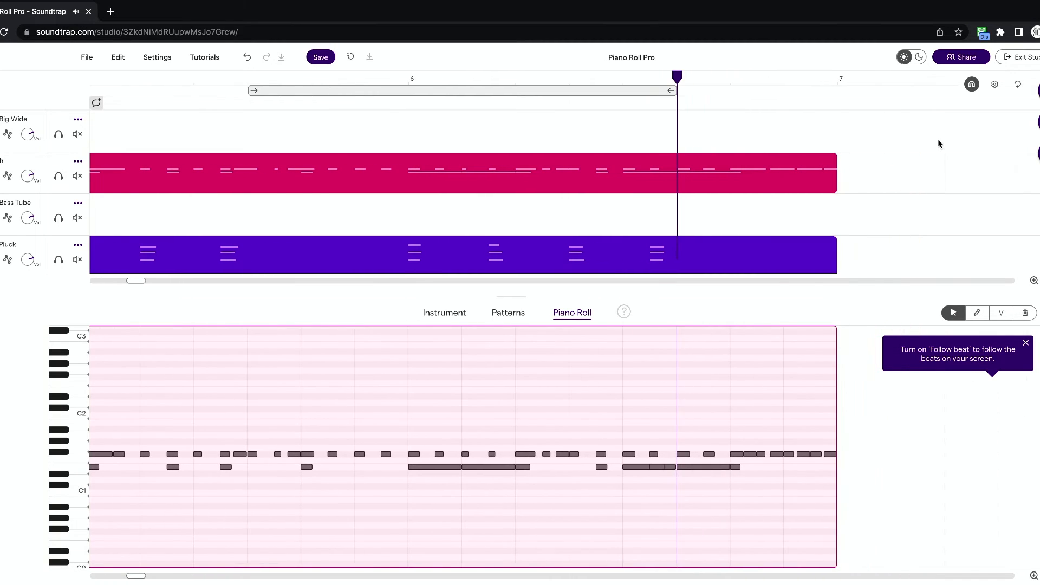
- Set the grid size to 1/32 and add a run of short E1 notes near the end of the last Swish region
click(996, 85)
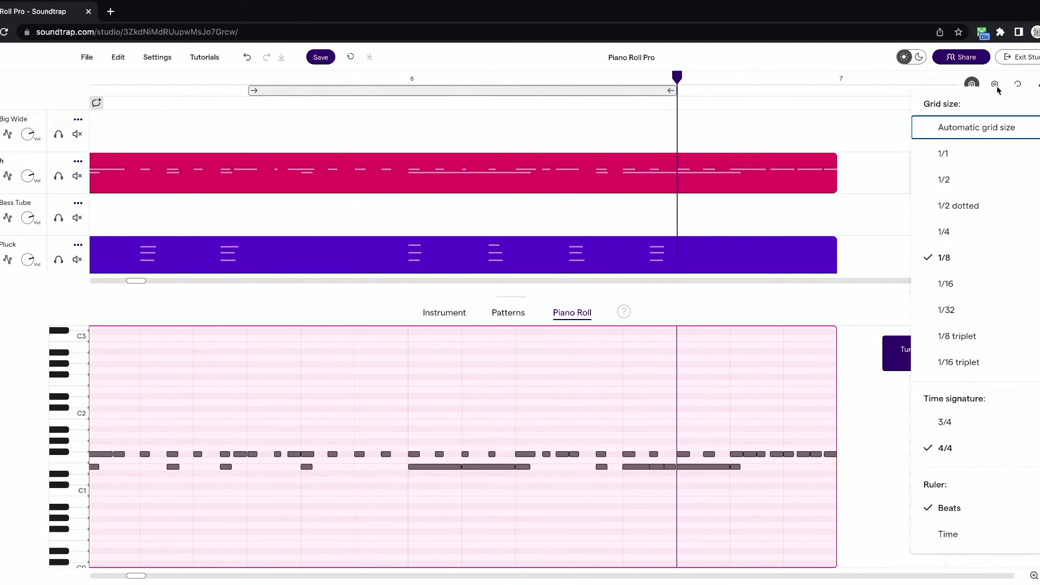
click(963, 300)
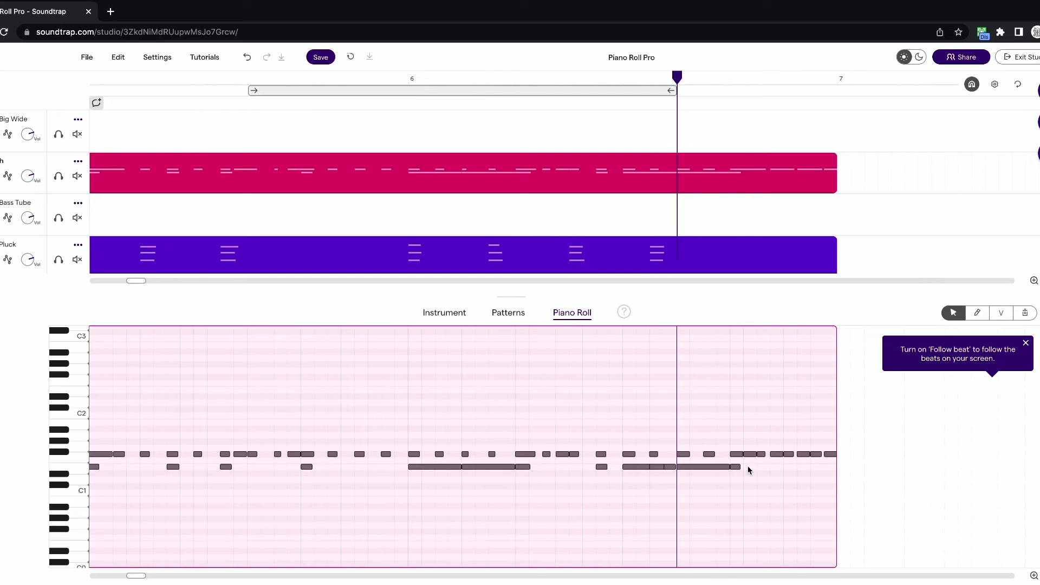
click(748, 466)
mouse_move(796, 466)
mouse_down()
mouse_move(770, 468)
mouse_move(797, 470)
mouse_up()
click(795, 469)
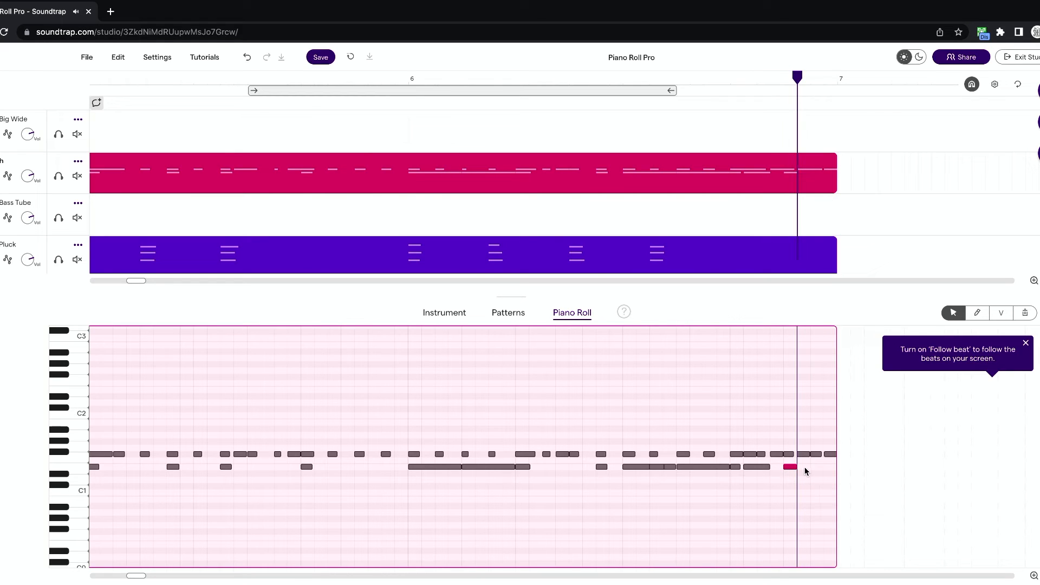
double_click(807, 469)
double_click(832, 469)
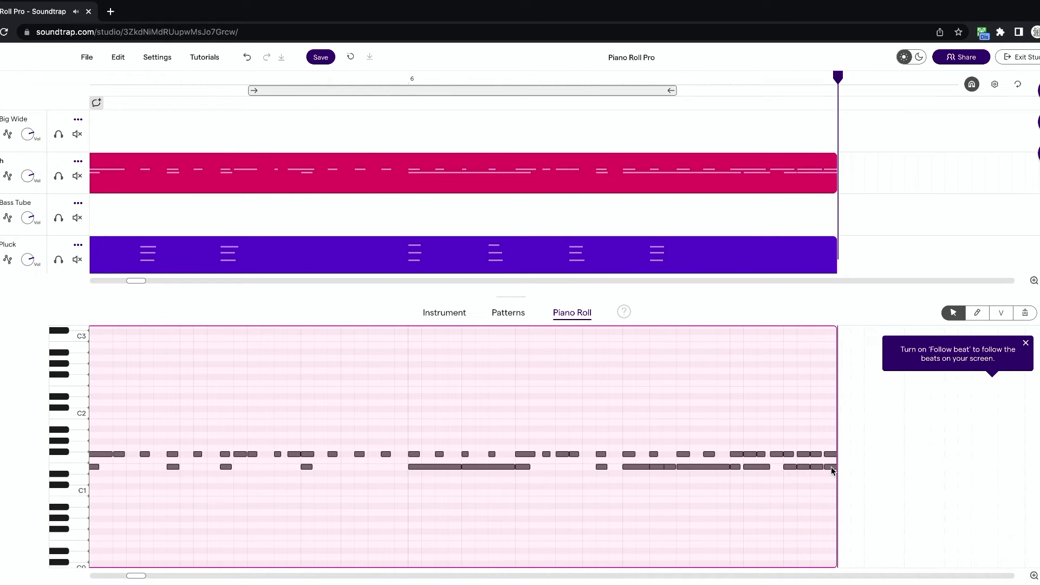
key(space)
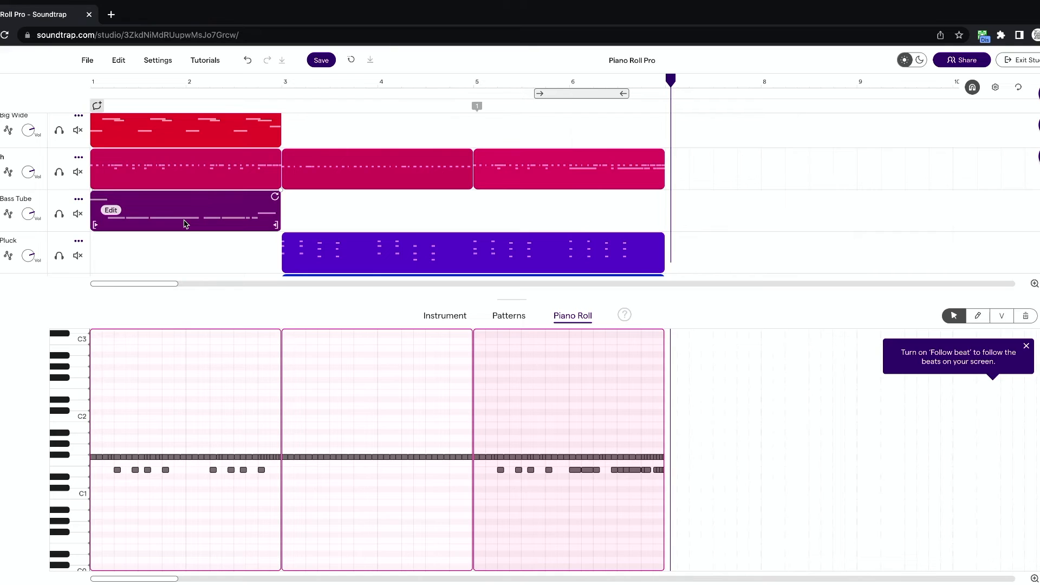
- Copy the bar 1 808 Bass Tube region to bar 3, raising its low notes by 12 semitones and its last note to E3
drag(186, 224, 374, 224)
click(372, 224)
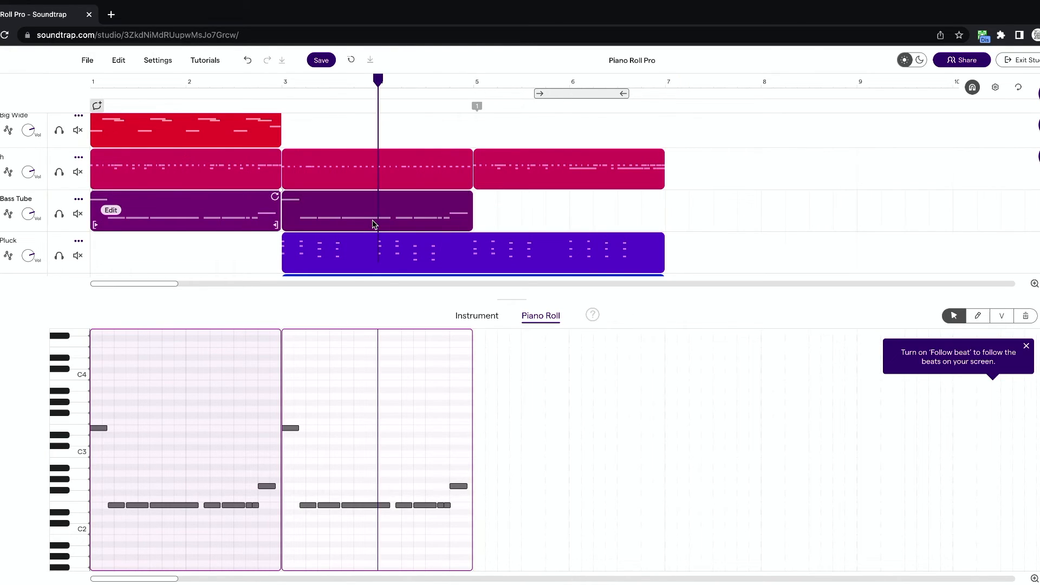
click(291, 429)
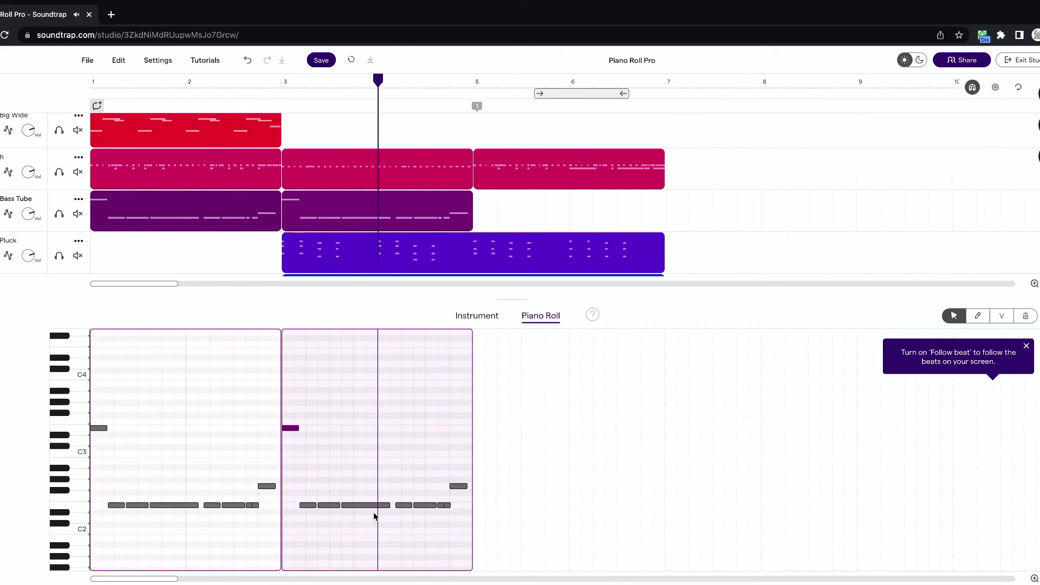
click(296, 503)
drag(301, 480, 443, 526)
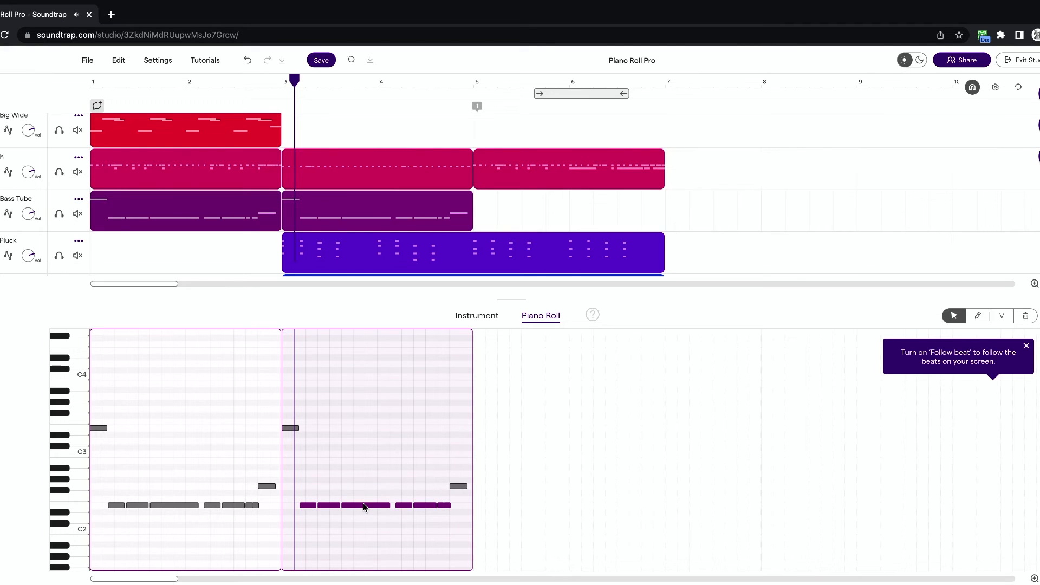
right_click(363, 503)
mouse_move(428, 584)
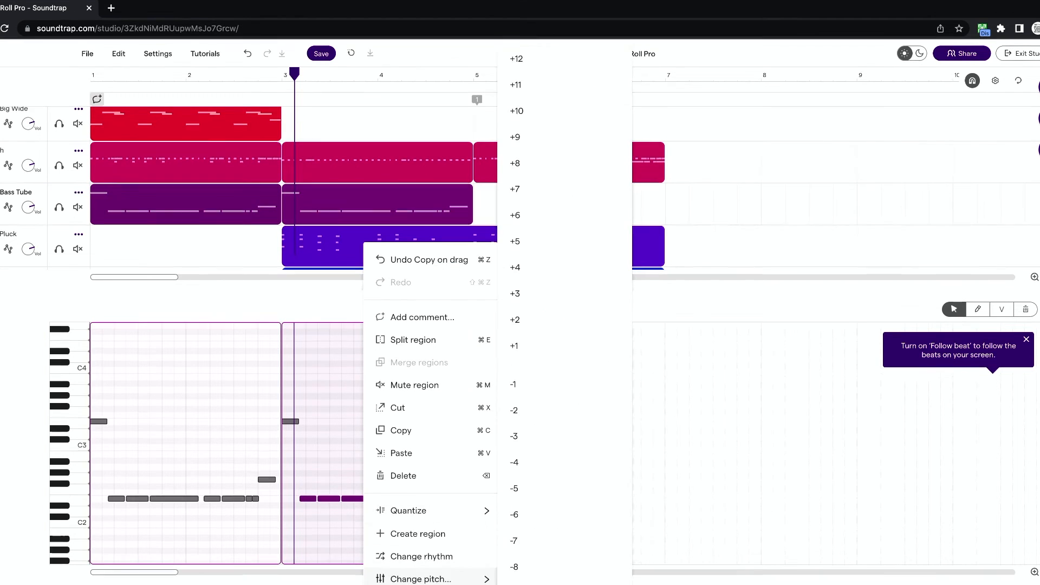
click(536, 67)
key(space)
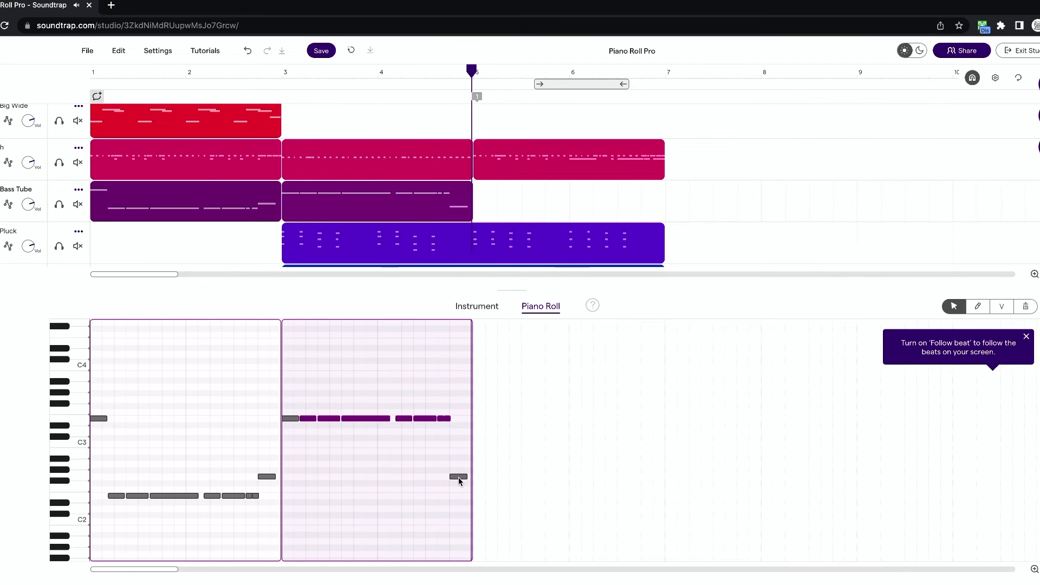
drag(458, 481, 458, 424)
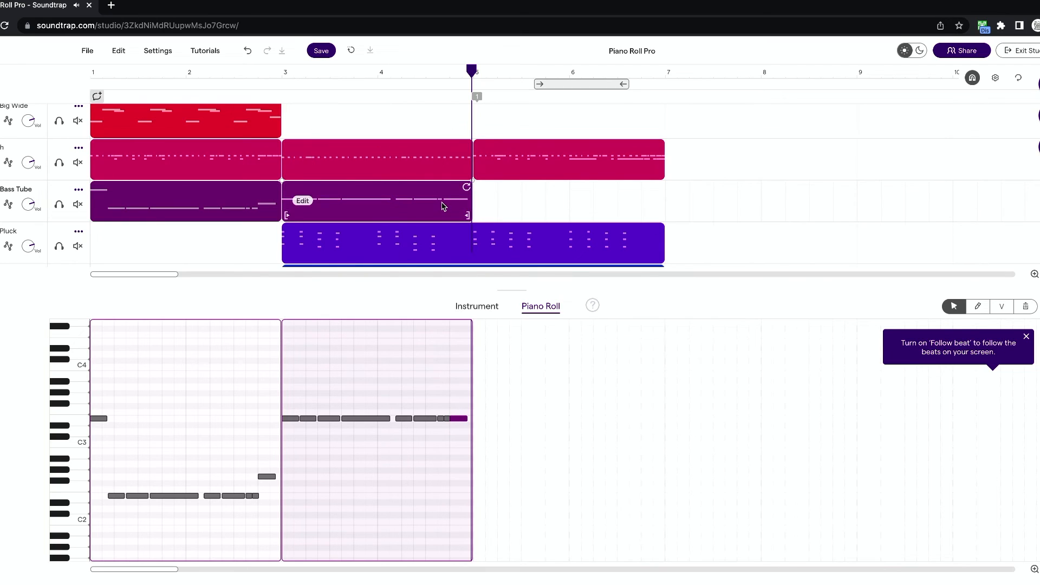
- Move the bar 3 808 Bass Tube region to bar 5 and lower its first four notes to G2
drag(443, 206, 628, 214)
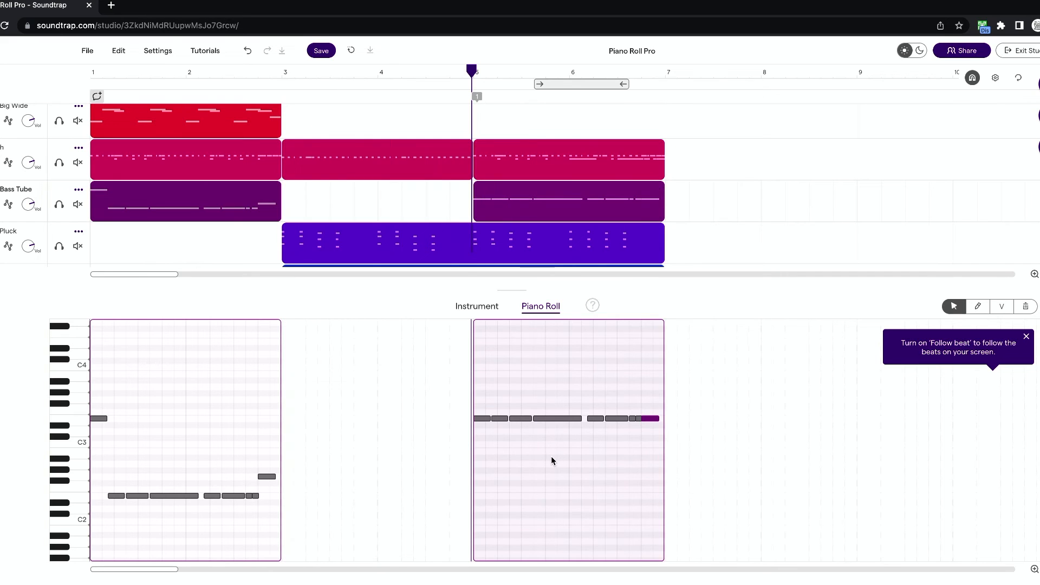
scroll(552, 461, up, 3)
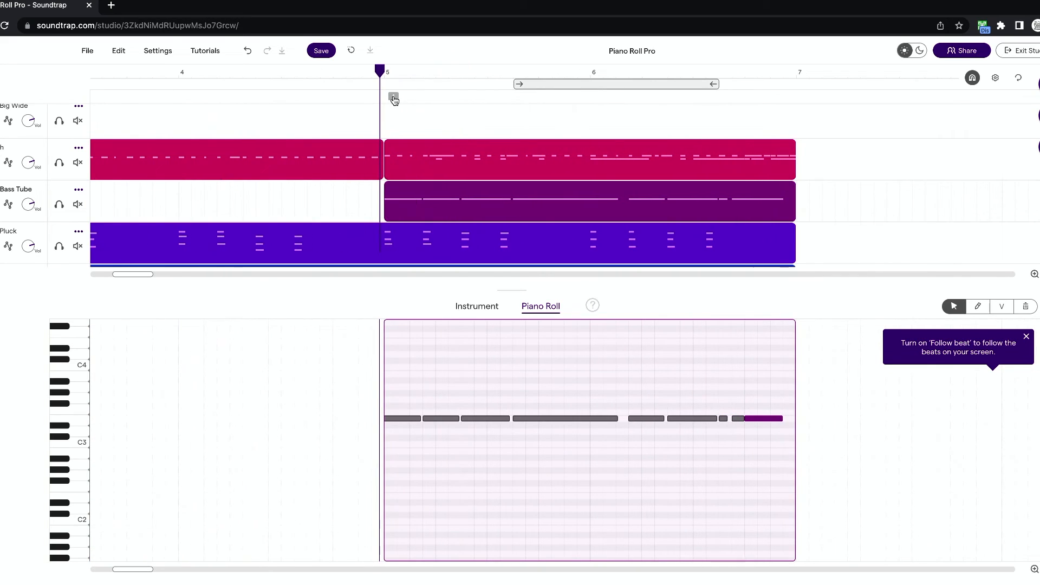
click(394, 99)
click(515, 119)
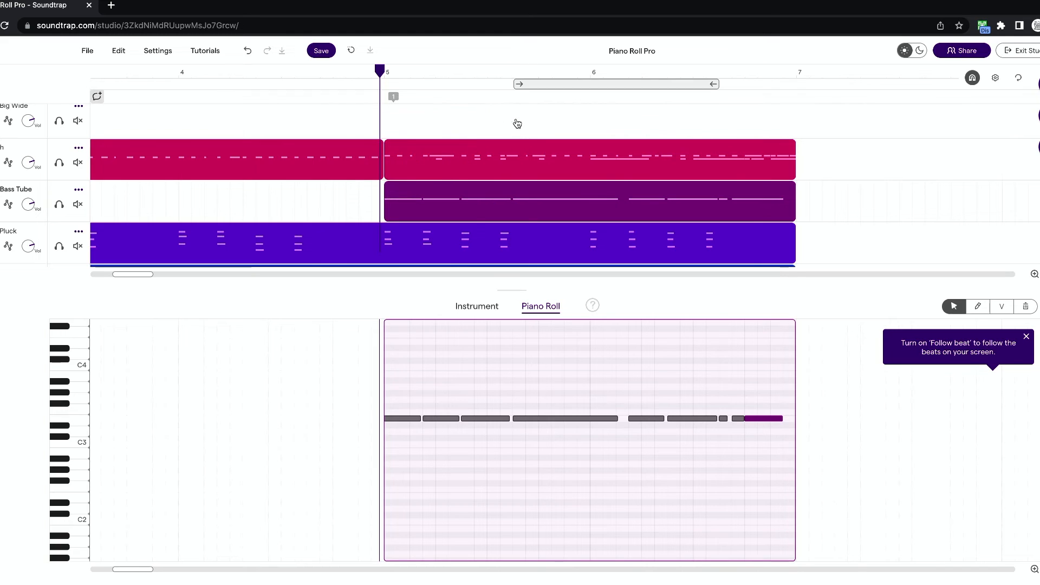
drag(568, 437, 394, 480)
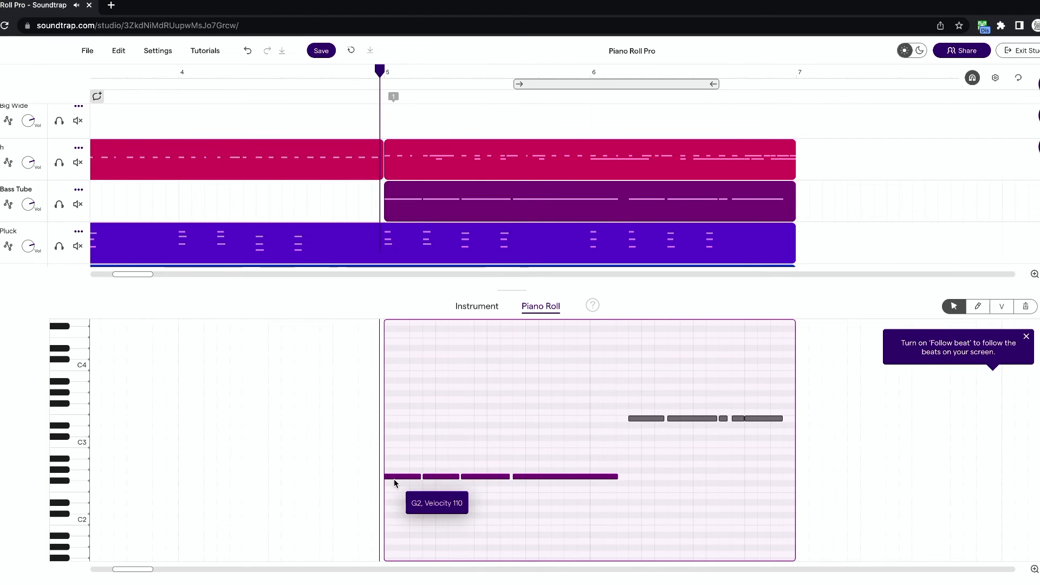
- Lower the last 808 Bass Tube notes in bar 6 to D3 and shorten the long G2 note to end before bar 6
drag(627, 375, 764, 440)
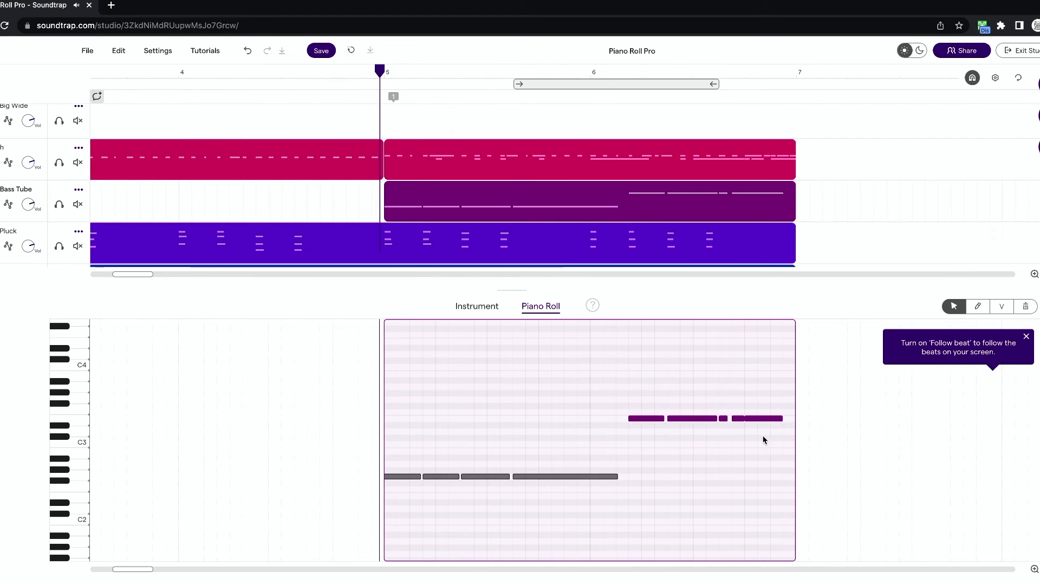
click(597, 481)
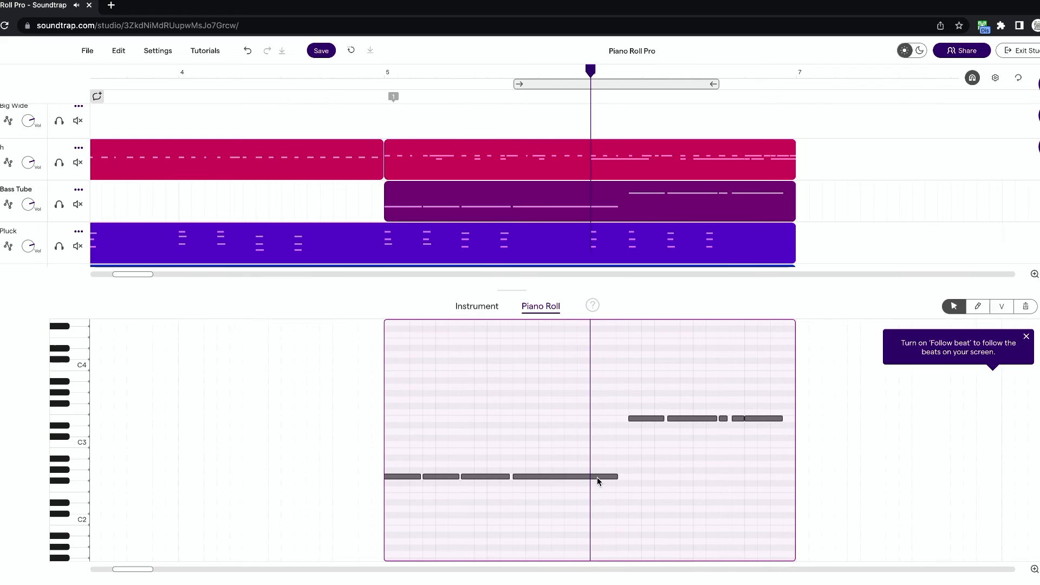
click(599, 478)
drag(632, 373, 759, 434)
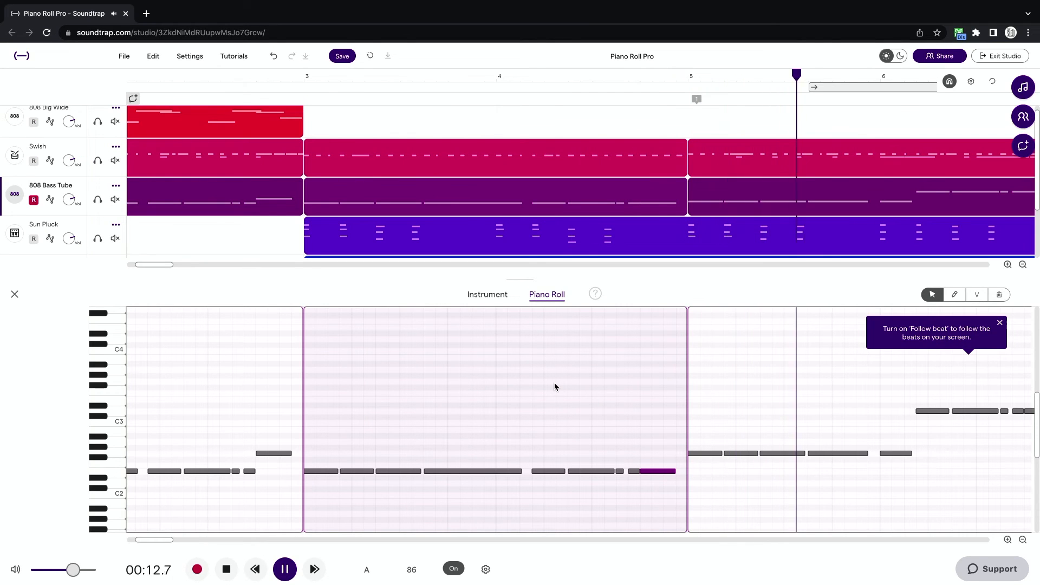
- Raise the G2 bass note at the start of bar 6 to D3, play it back, and close the piano roll
key(space)
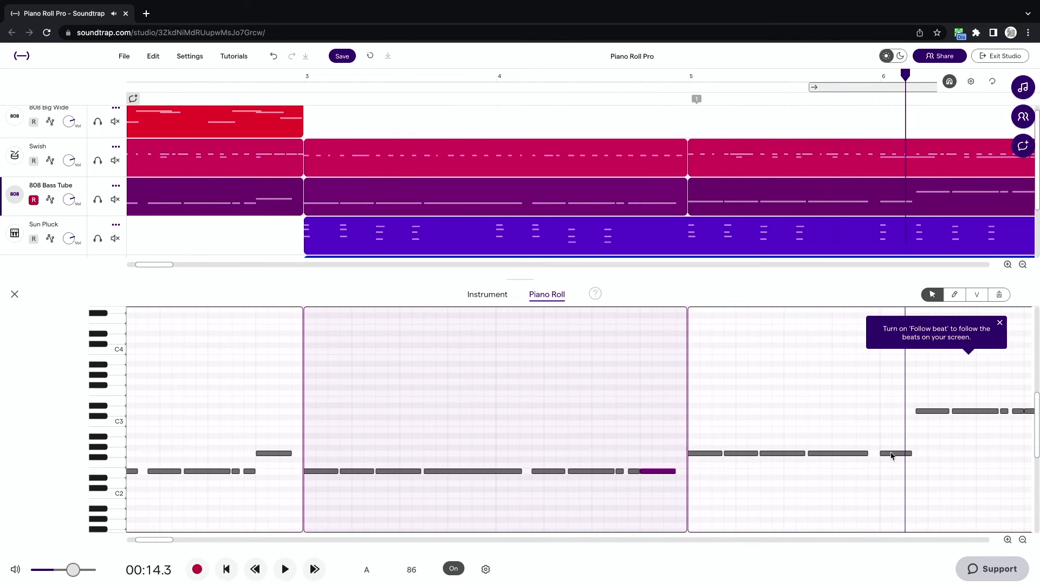
click(893, 454)
drag(893, 454, 893, 413)
key(space)
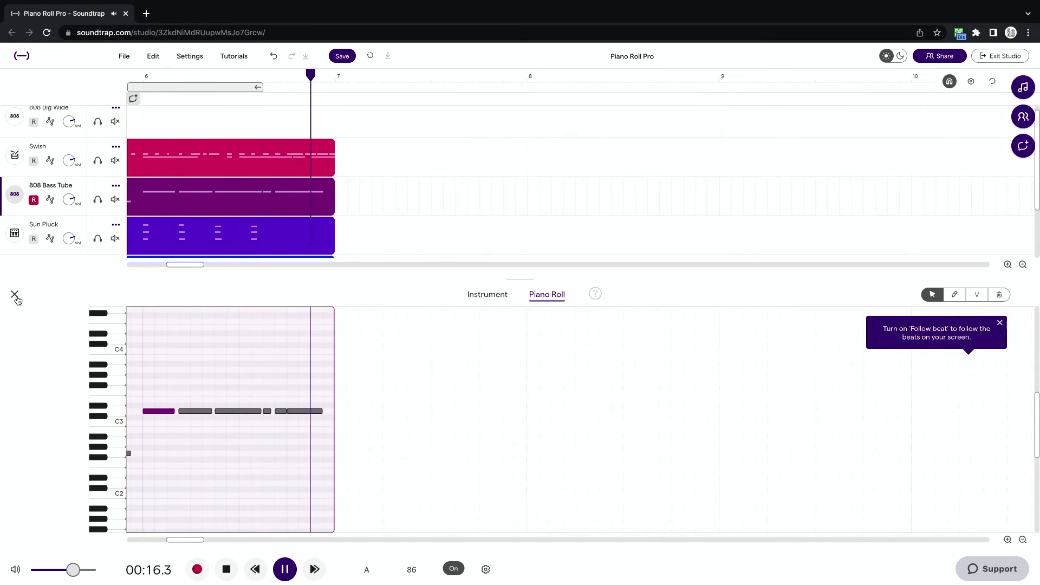
key(space)
click(14, 296)
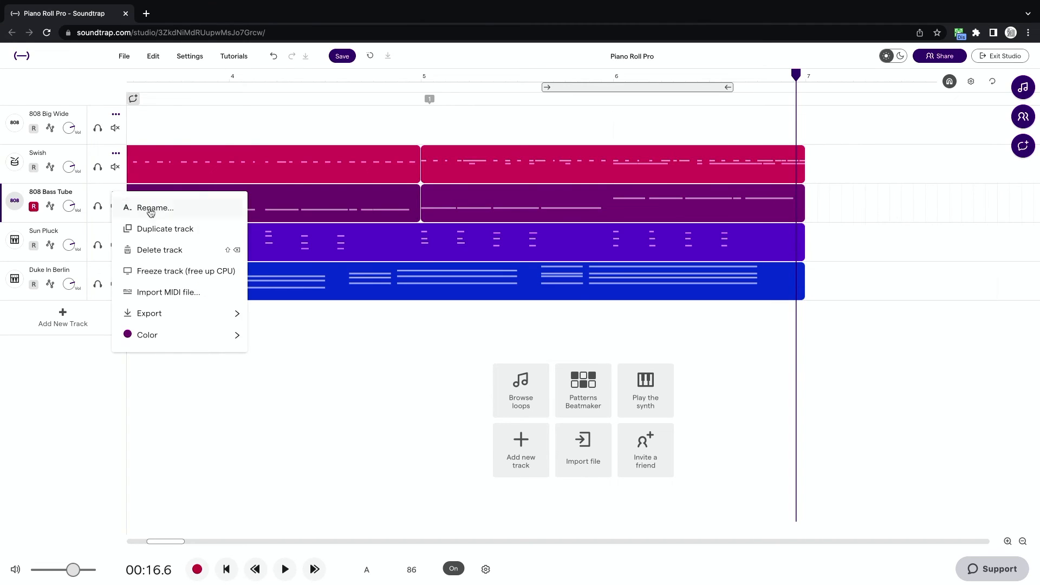
- Duplicate the 808 Bass Tube track and open the instrument presets for the copy
click(161, 228)
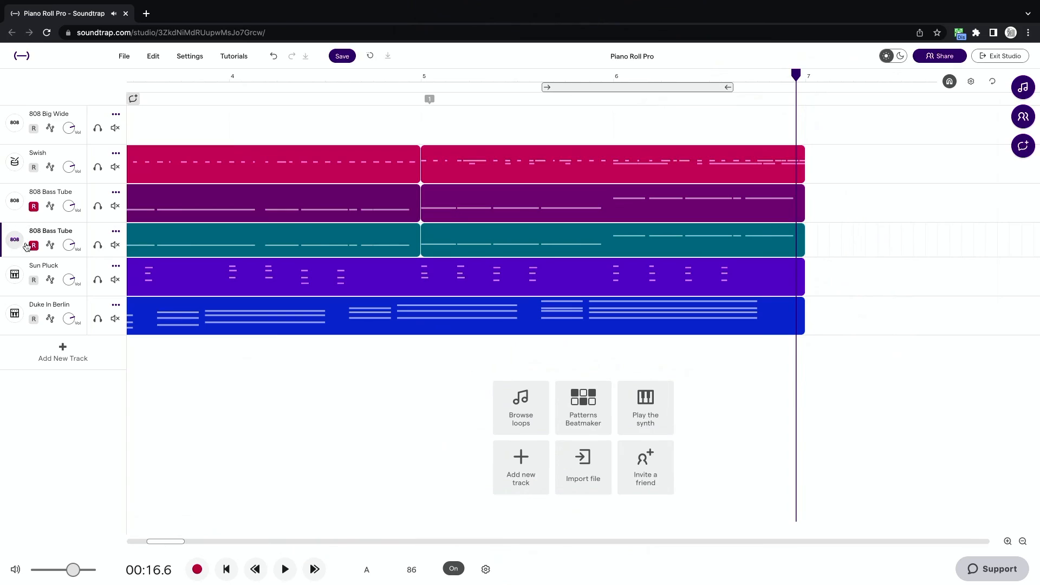
click(15, 241)
click(321, 348)
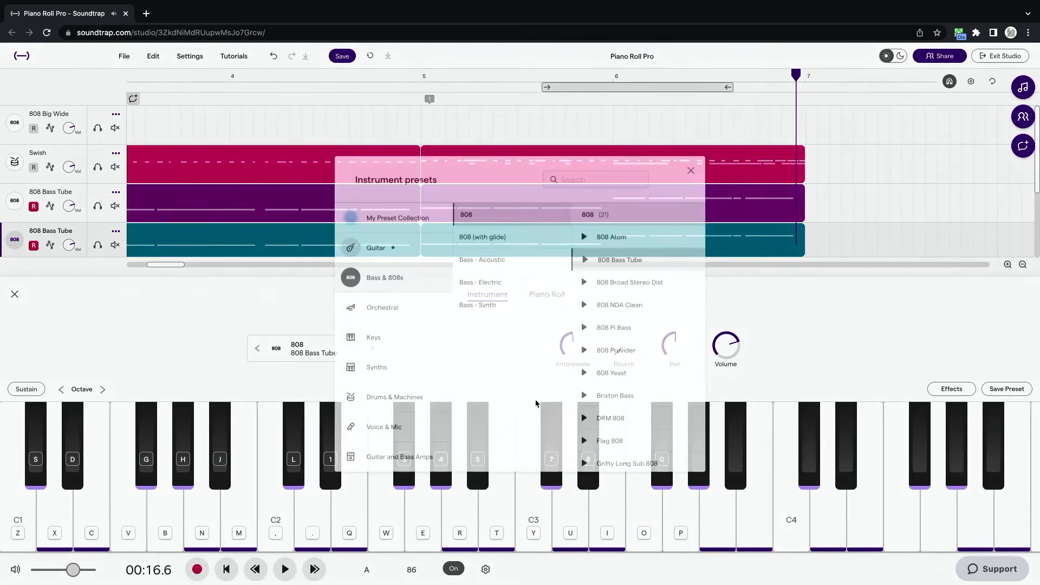
- Audition several 808 presets on the duplicated bass track, choose Hardy 808, and play the song from the start
click(621, 406)
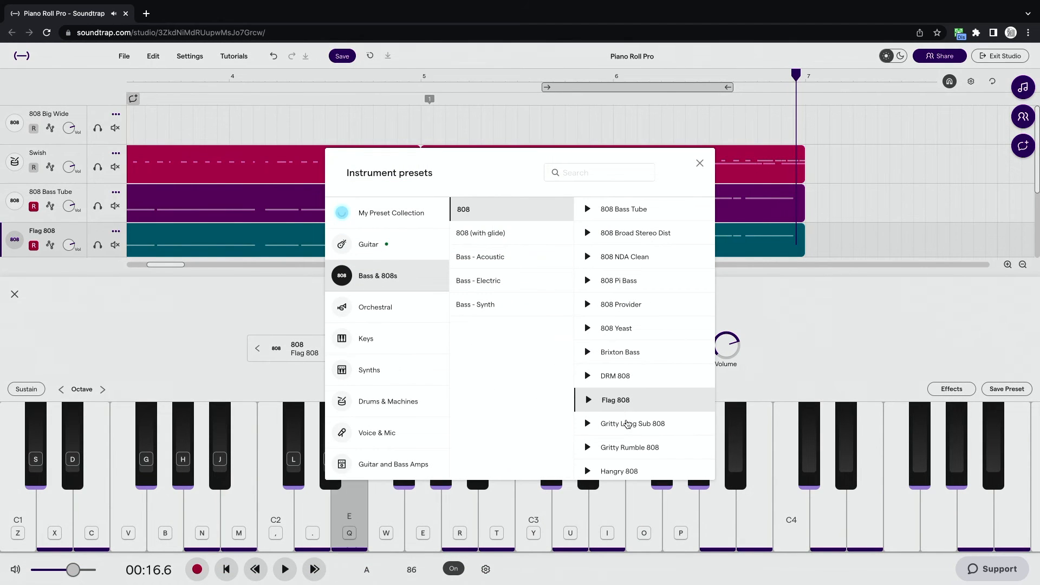
click(627, 426)
click(628, 450)
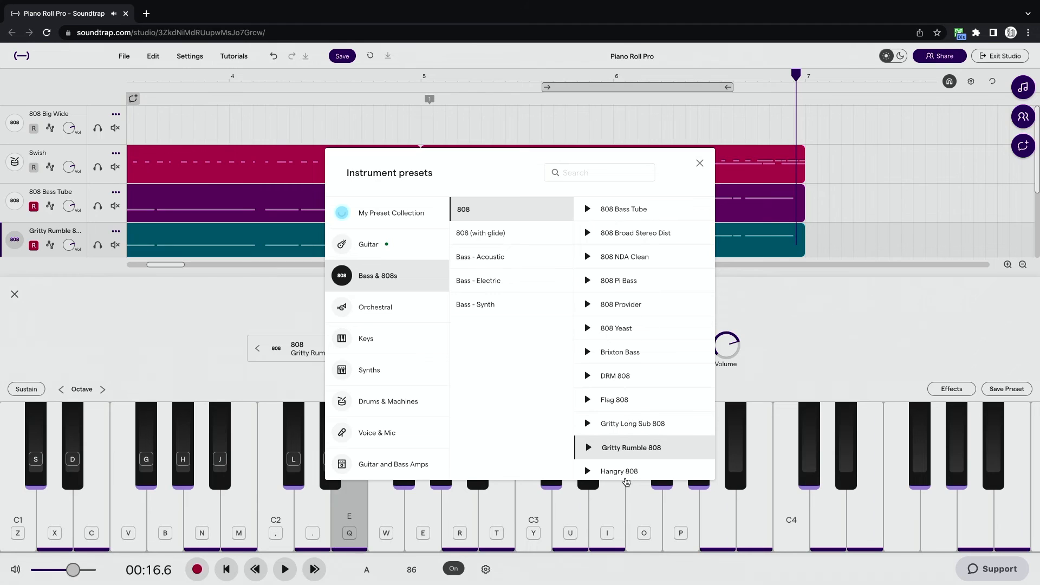
click(628, 473)
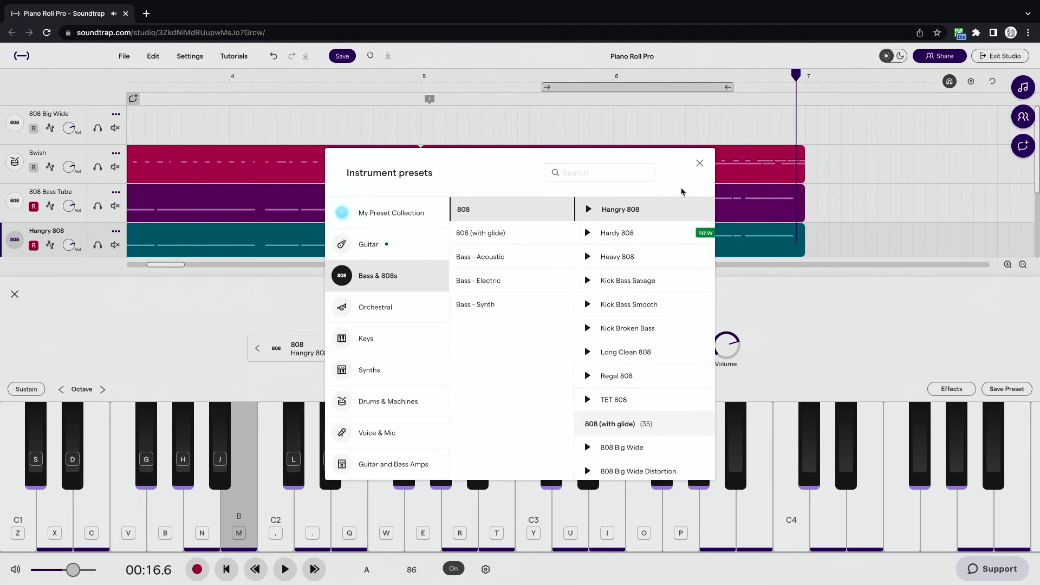
click(661, 241)
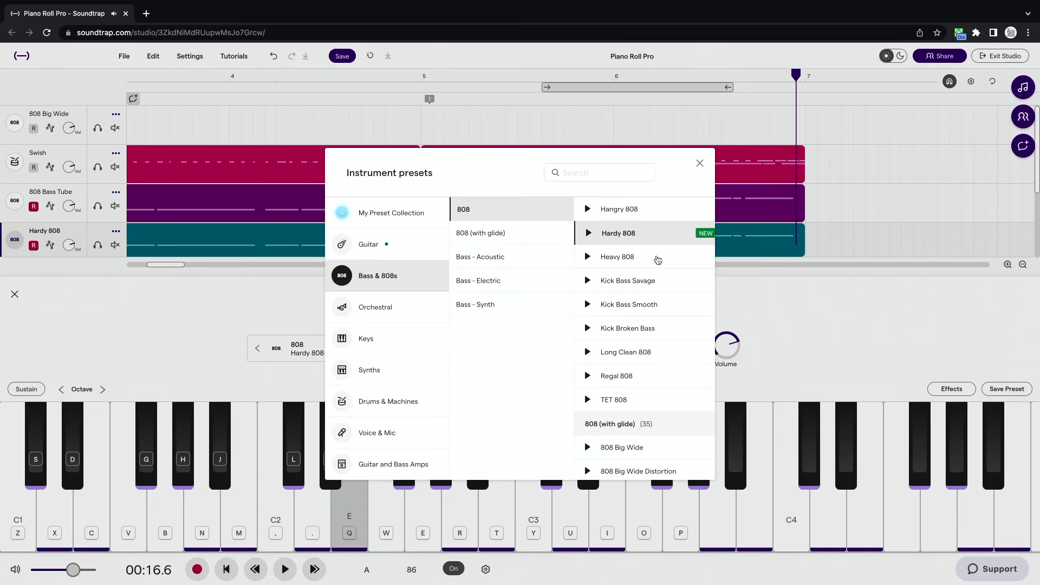
click(700, 163)
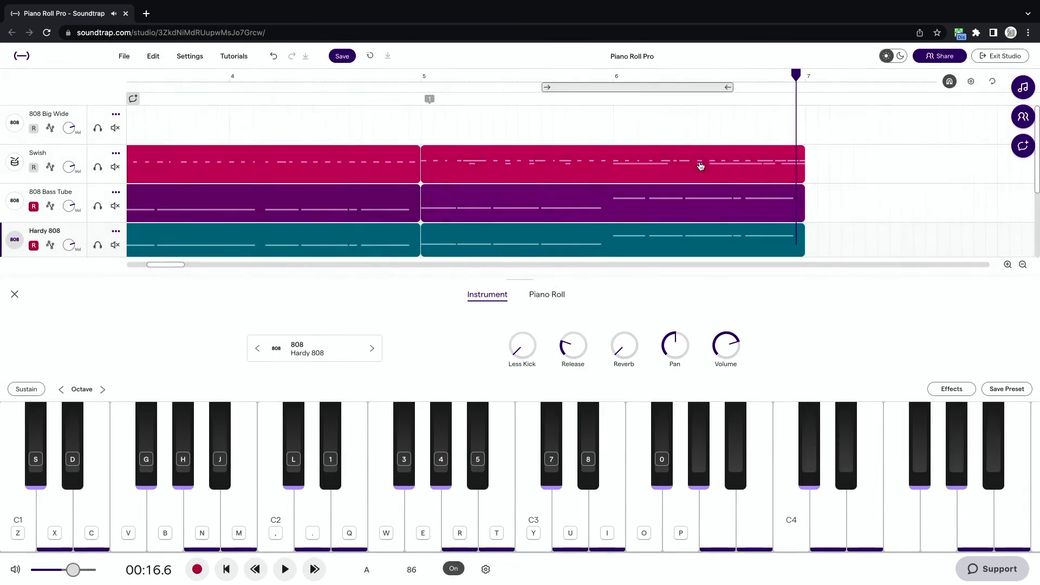
click(228, 573)
key(space)
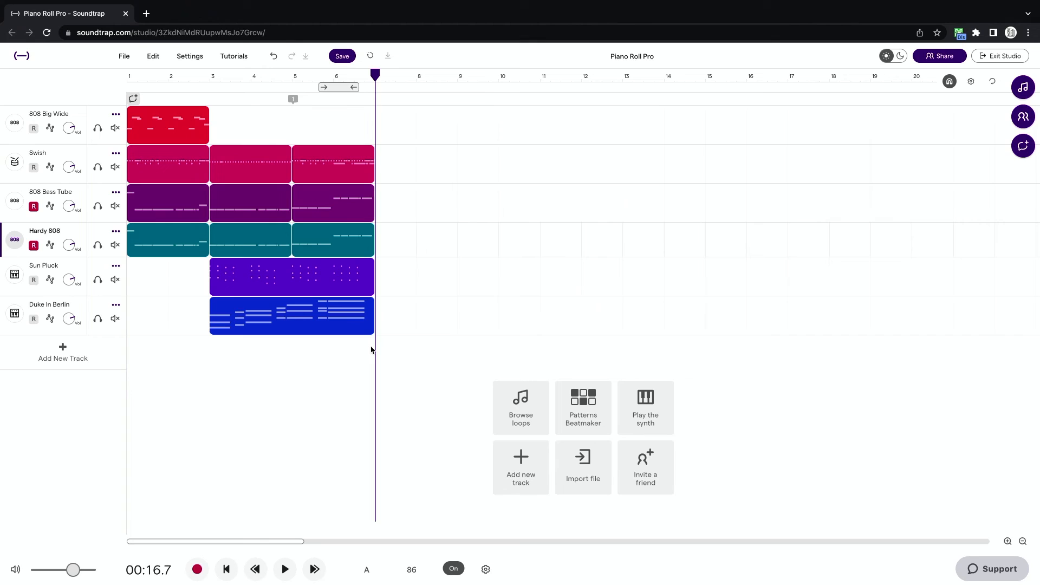
- Move all regions that start at bar 3 or later two bars forward, so they begin at bar 5
drag(370, 358, 415, 174)
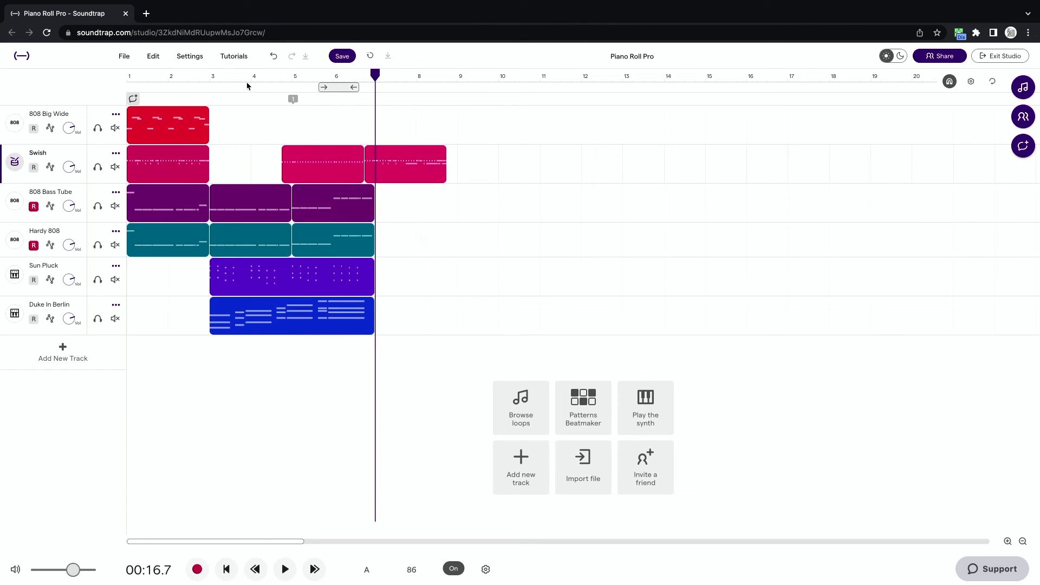
click(272, 63)
drag(324, 358, 328, 171)
click(191, 316)
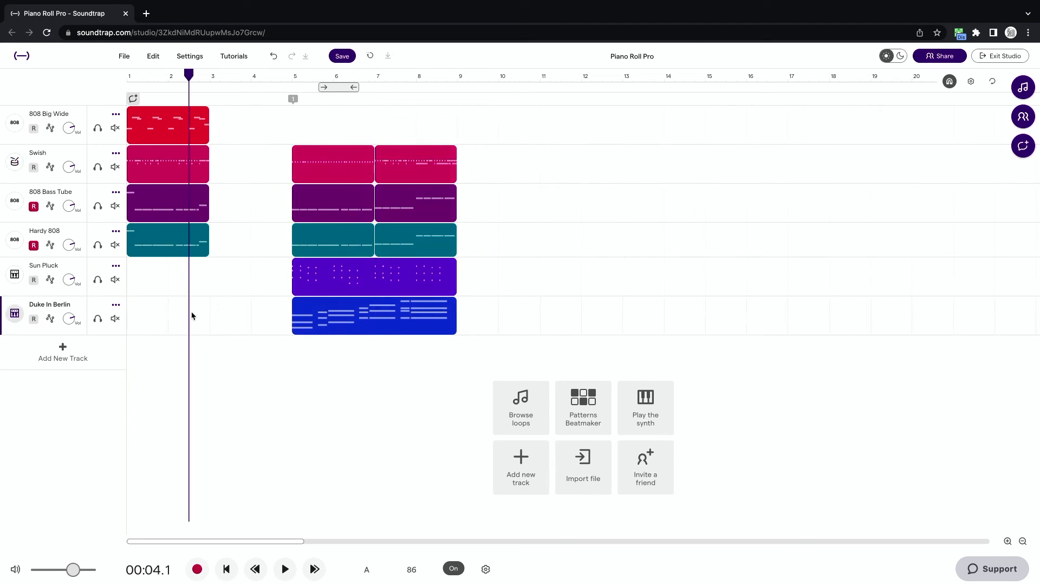
- Move the bar 1 regions of Swish, 808 Bass Tube and Hardy 808 to bar 3, leaving 808 Big Wide in place
drag(209, 308, 250, 169)
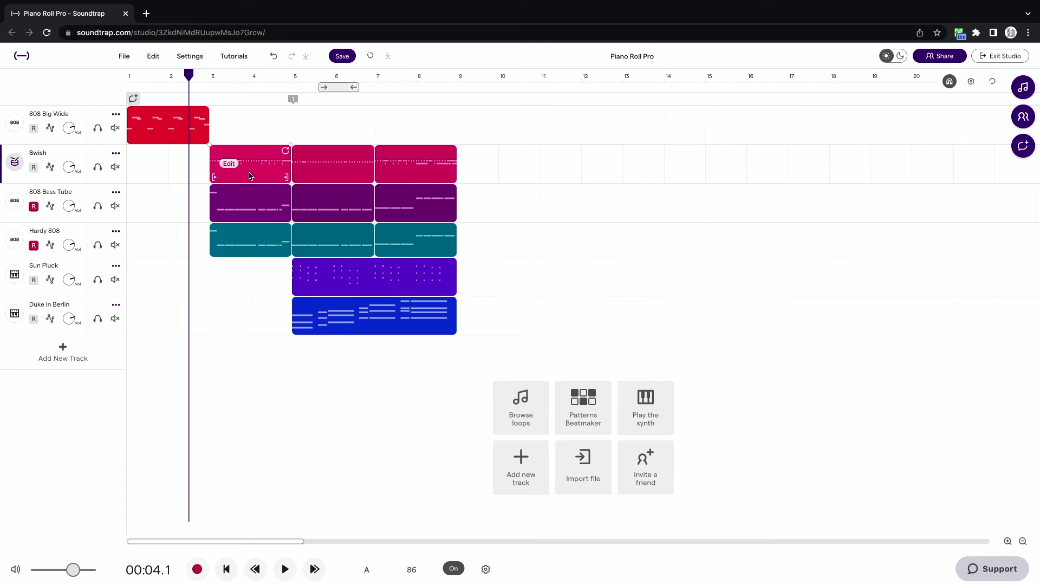
mouse_move(252, 173)
mouse_down()
mouse_move(172, 170)
mouse_move(250, 170)
mouse_up()
click(262, 307)
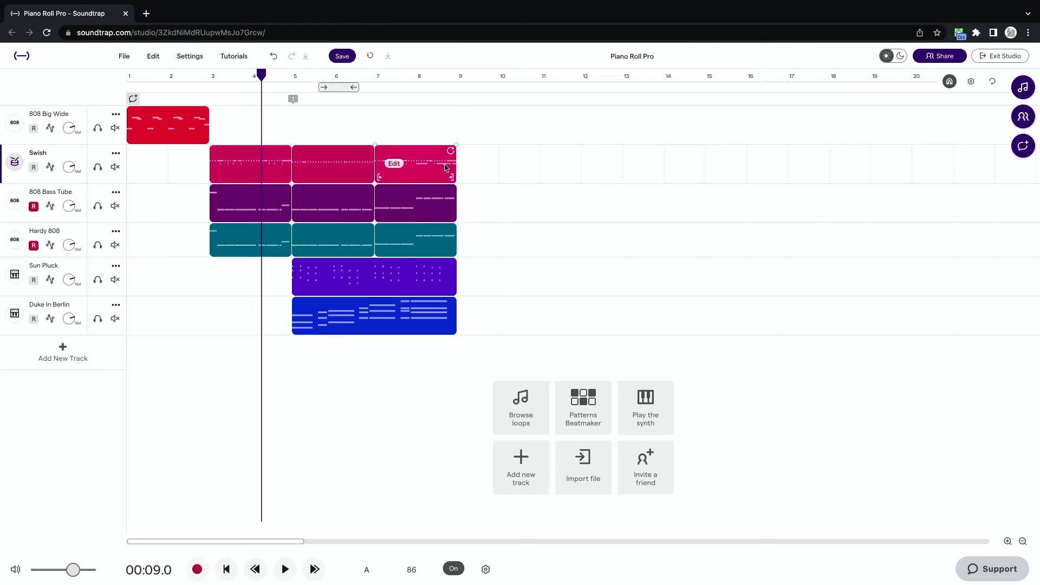
- Copy the last Swish region to bar 1 and delete its notes except the E1 fill at the end of bar 2
drag(438, 168, 189, 176)
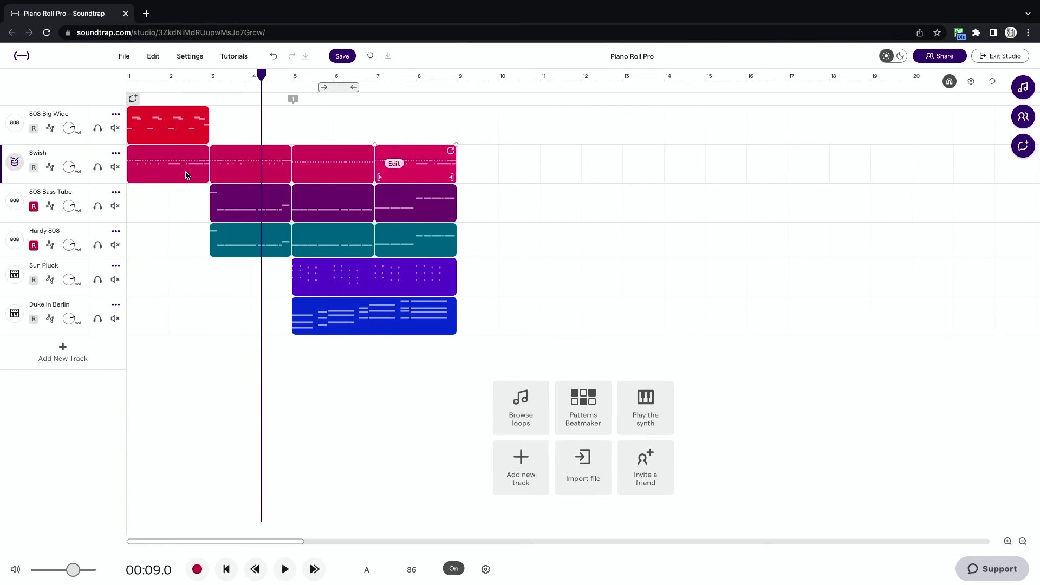
click(189, 177)
double_click(198, 178)
drag(363, 475, 111, 403)
key(Delete)
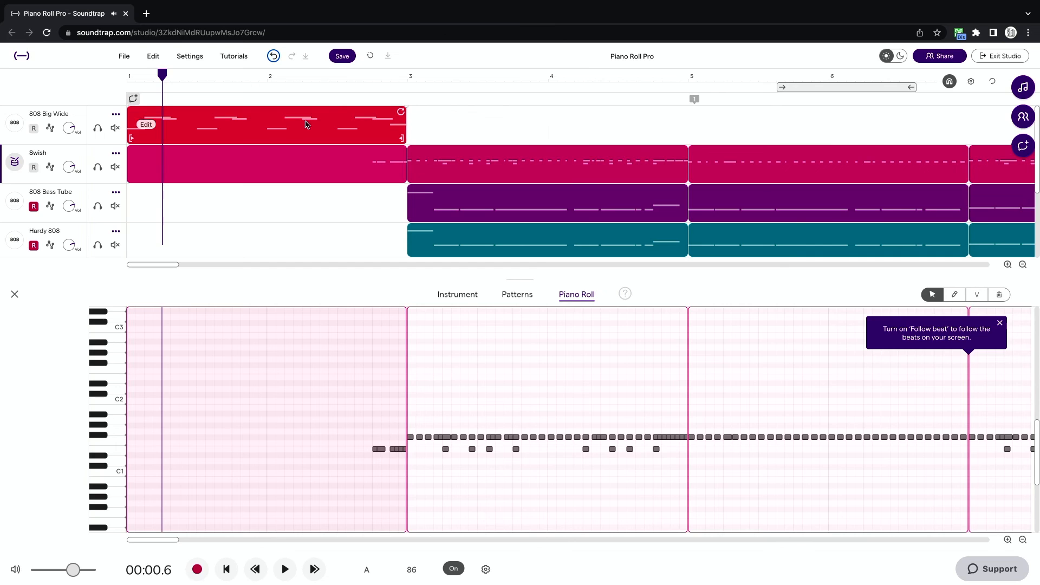
- Play the intro, close the piano roll and loop the 808 Big Wide region up to bar 5
key(space)
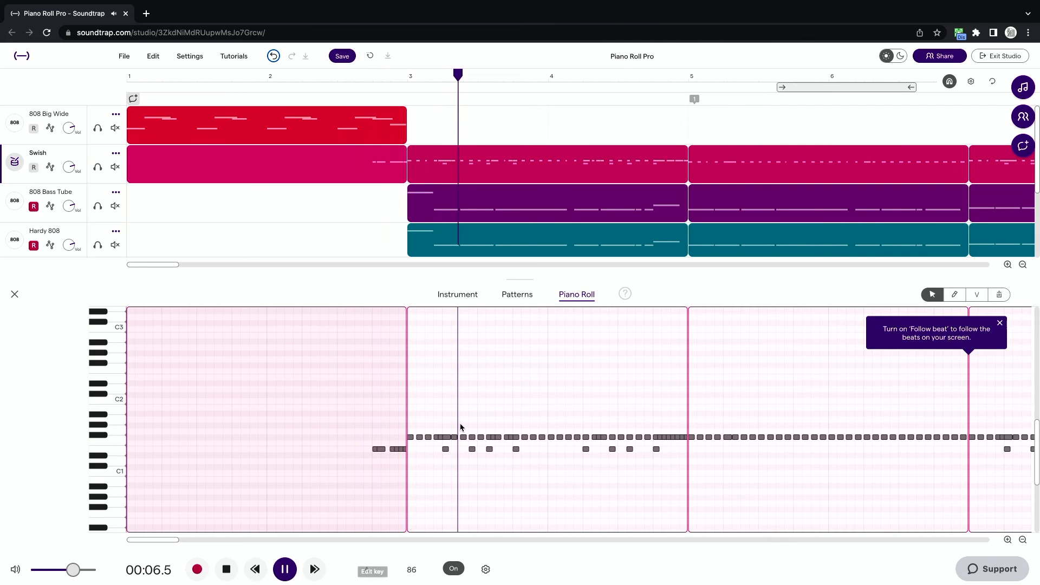
click(15, 295)
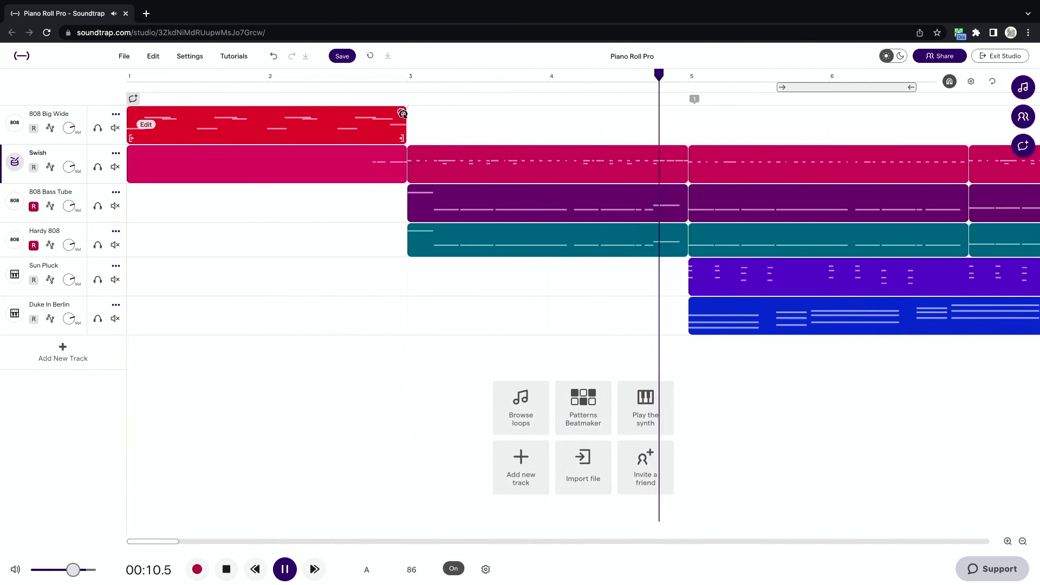
drag(404, 111, 682, 130)
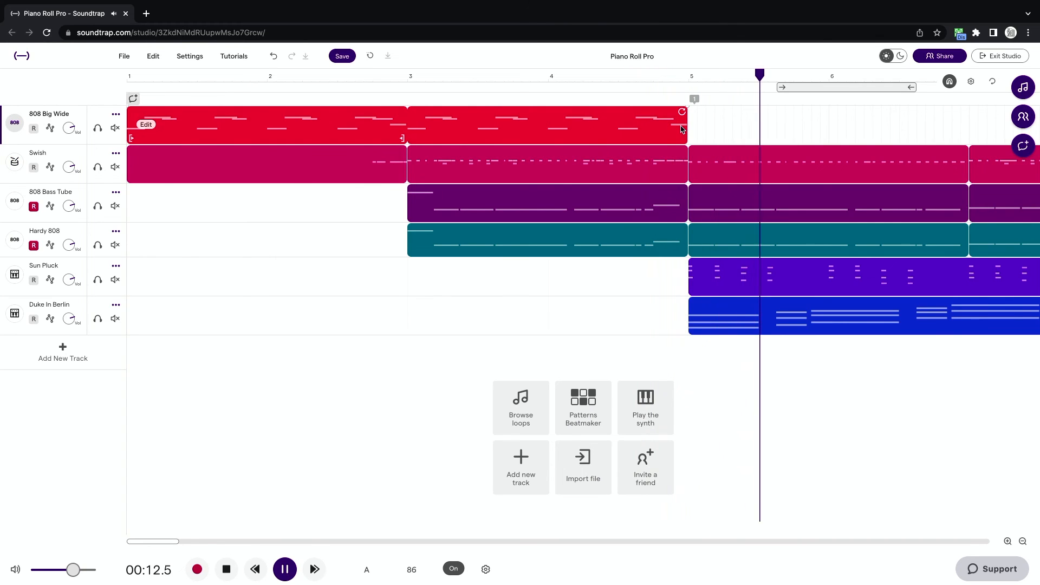
- Move all regions that start at bar 5 or later two bars forward, so they begin at bar 7
key(space)
scroll(682, 129, down, 5)
drag(422, 363, 294, 172)
click(328, 174)
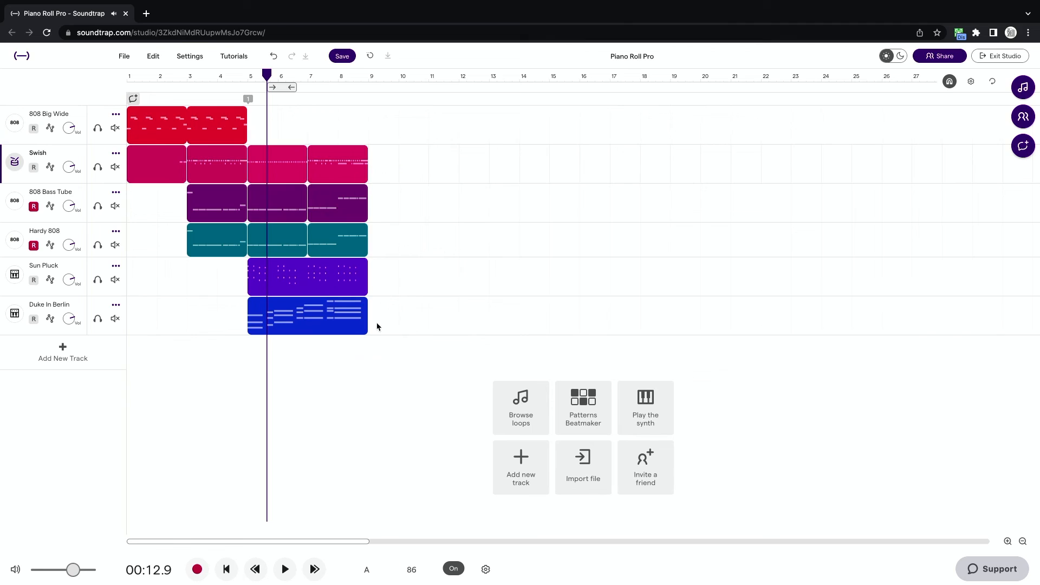
drag(378, 360, 347, 168)
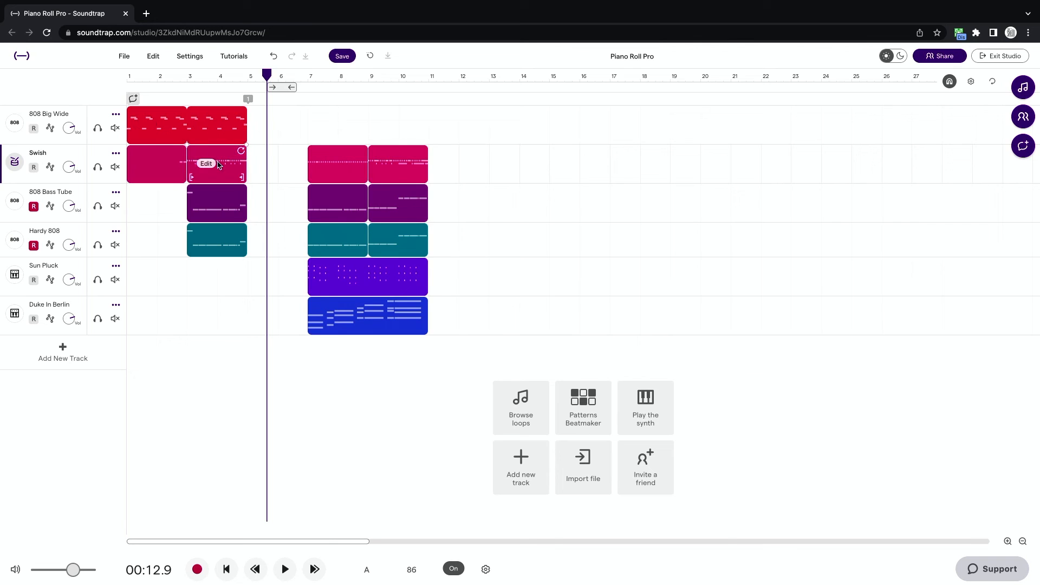
- Select the 808 Big Wide loop and play the song from the start to check the transition into bar 3
scroll(218, 165, up, 5)
scroll(218, 165, left, 6)
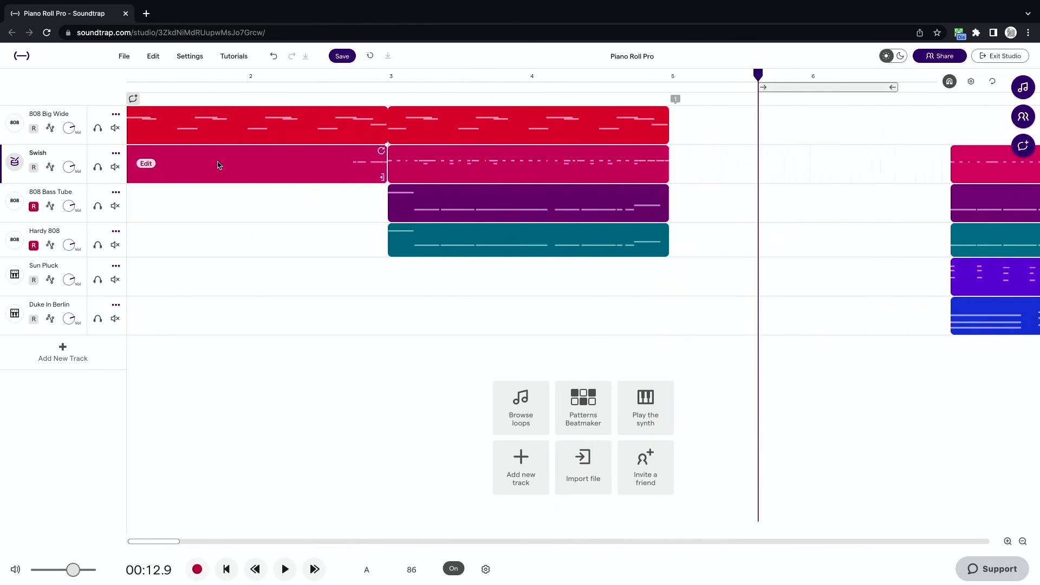
click(448, 125)
click(226, 569)
key(space)
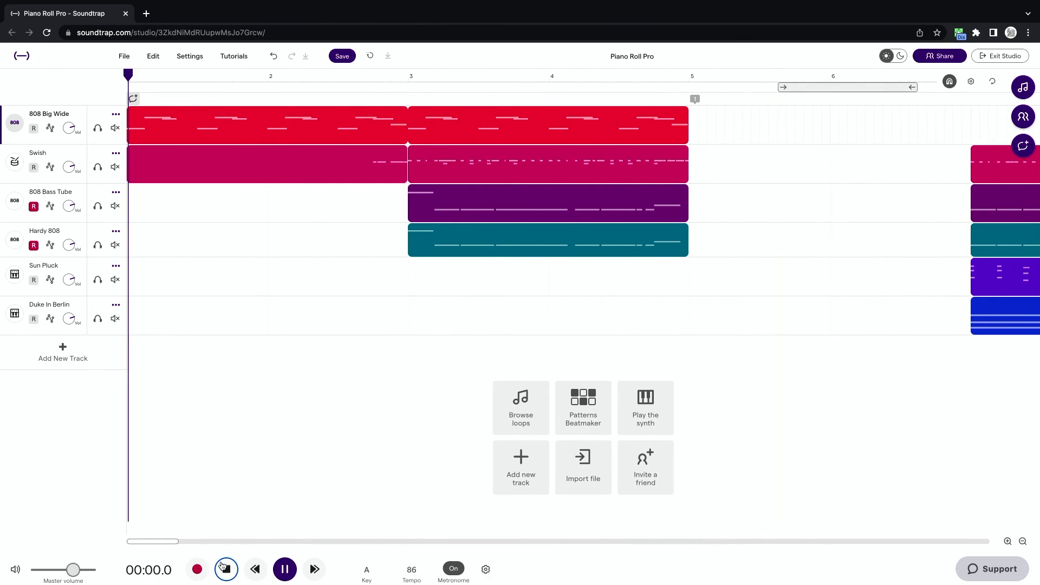
- Split the looped 808 Big Wide region at bar 3 and change the pitch of its second part by +12
click(409, 76)
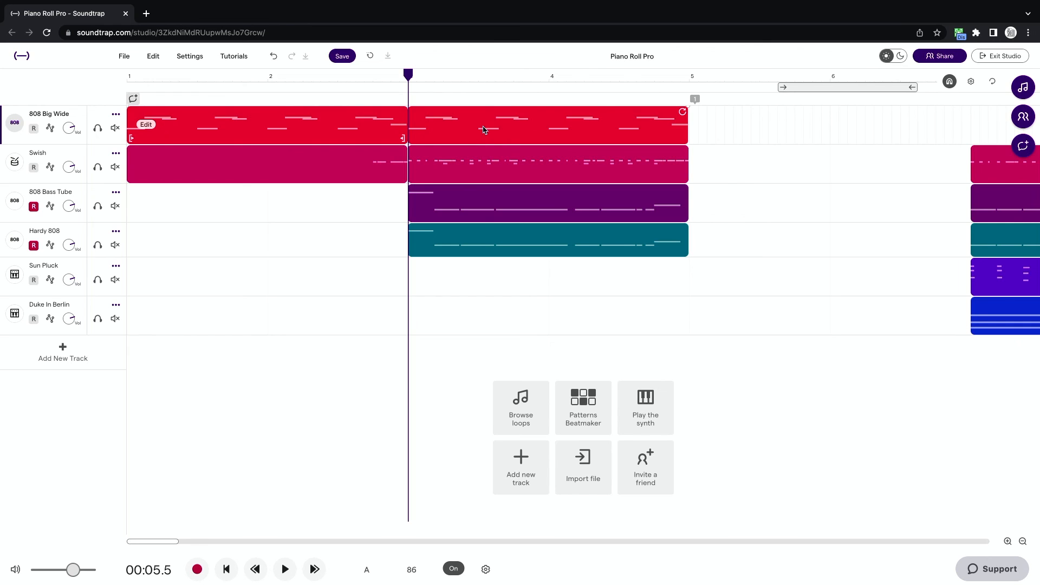
click(151, 57)
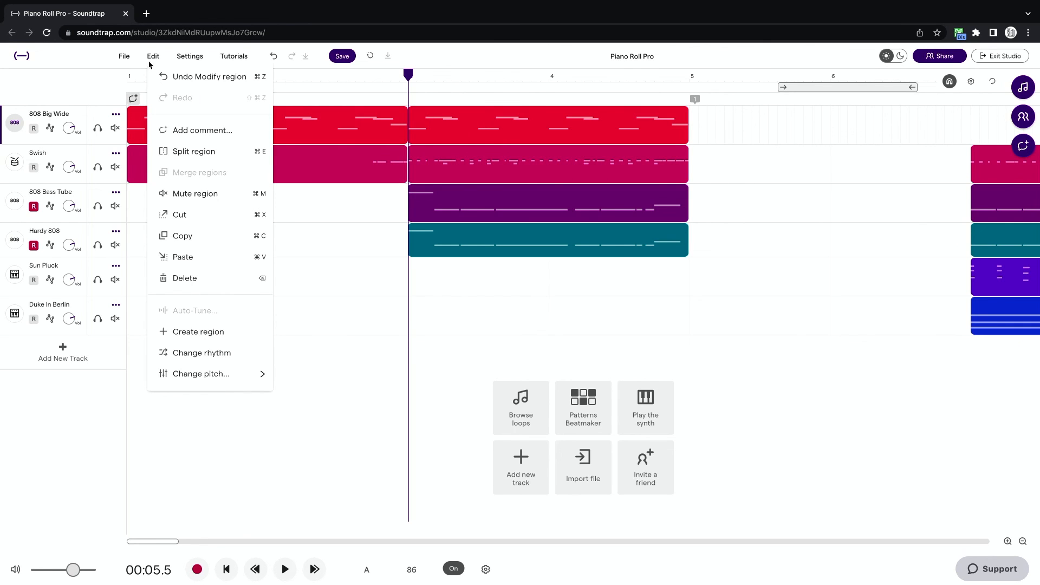
click(203, 155)
right_click(437, 133)
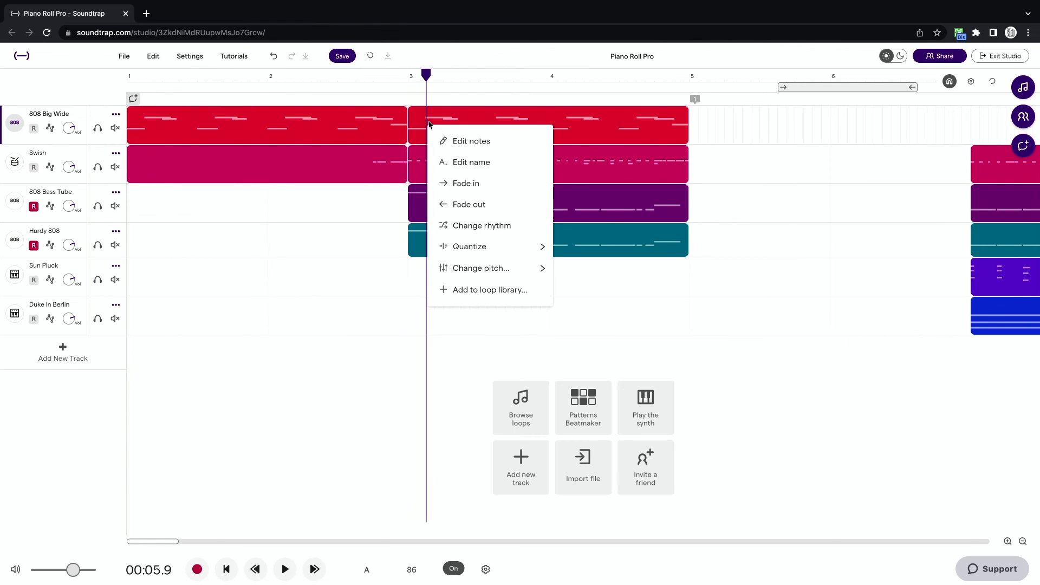
mouse_move(524, 271)
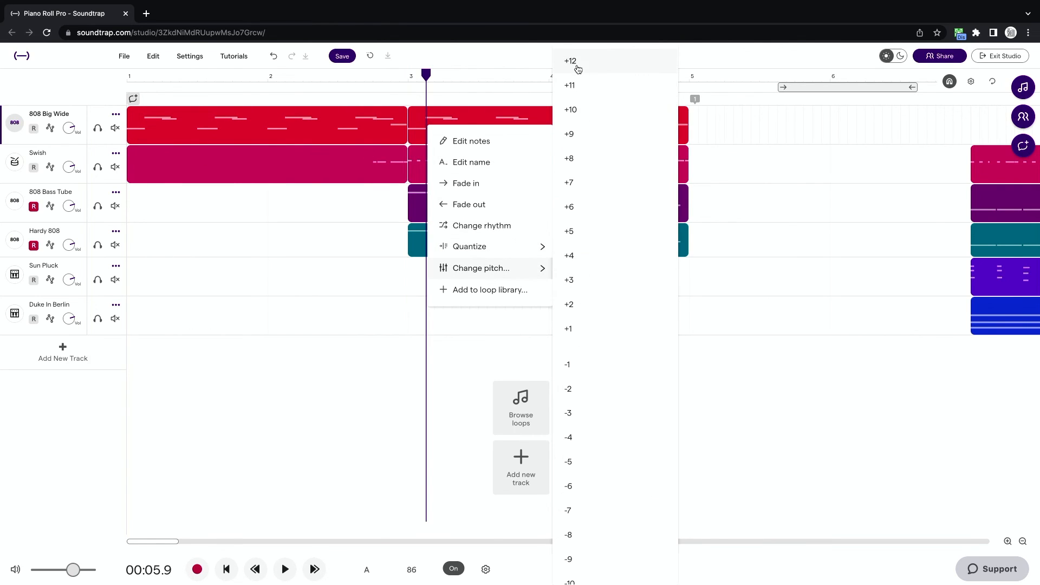
click(575, 62)
- Play the song from bar 3, and again with a lead-in from bar 2, to hear the transposed 808 Big Wide part
click(408, 80)
key(space)
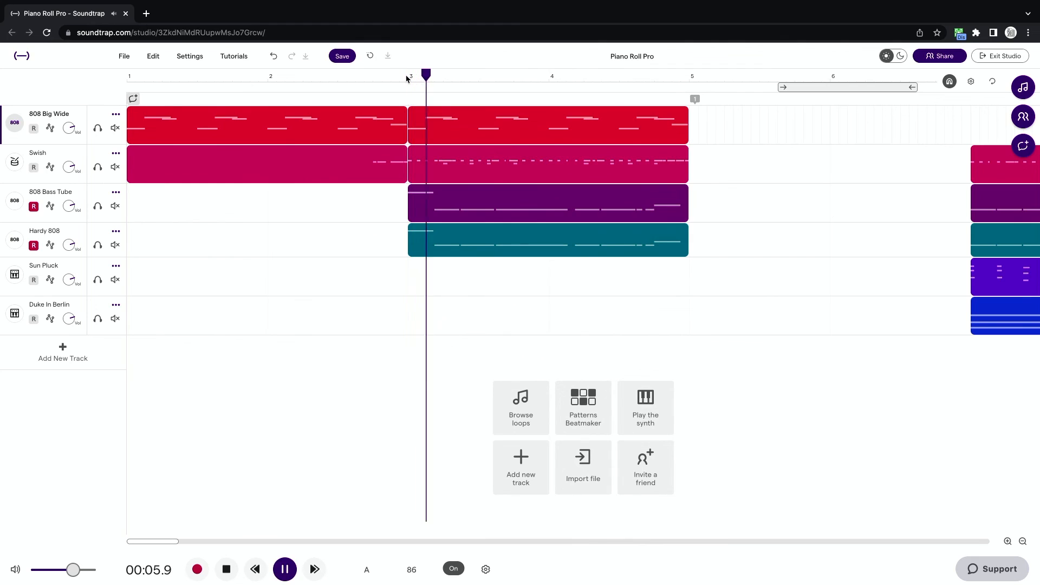
click(290, 85)
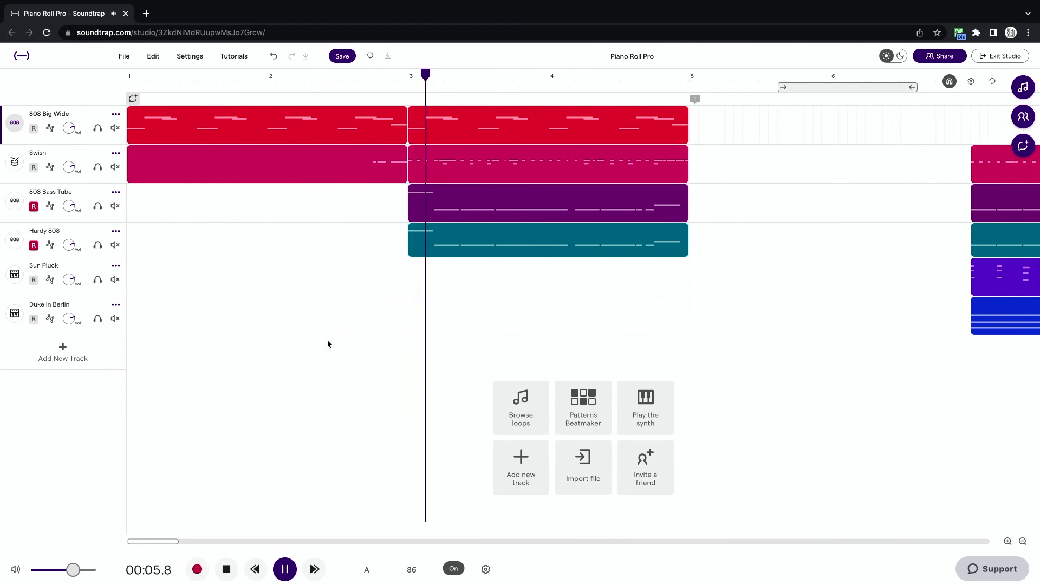
- Loop the bar 3 regions of 808 Big Wide, Swish, 808 Bass Tube and Hardy 808 up to bar 7
scroll(626, 329, right, 3)
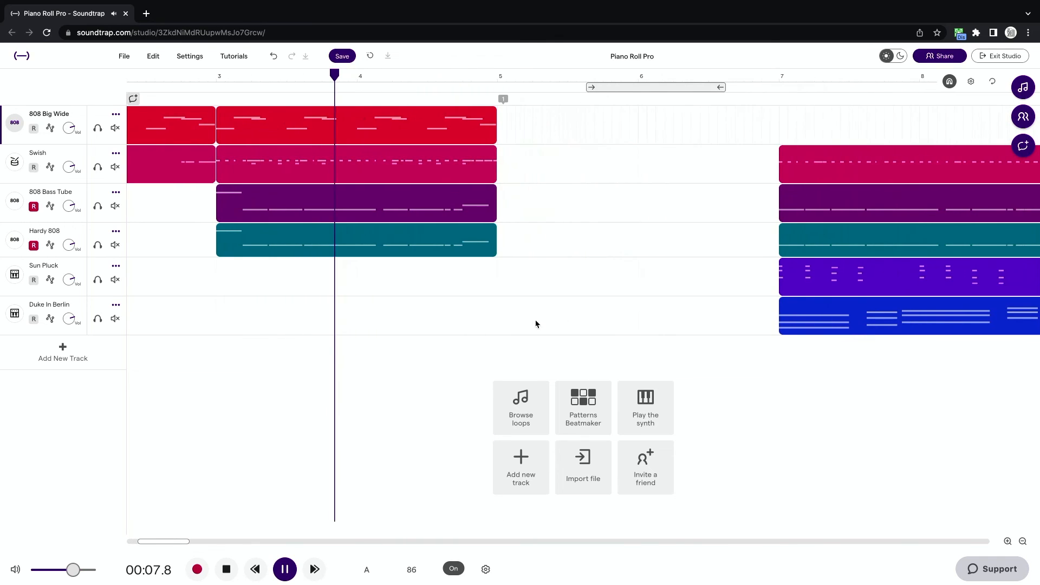
key(space)
mouse_move(483, 315)
mouse_down()
mouse_move(443, 127)
mouse_move(655, 112)
mouse_move(770, 117)
mouse_up()
scroll(768, 120, right, 5)
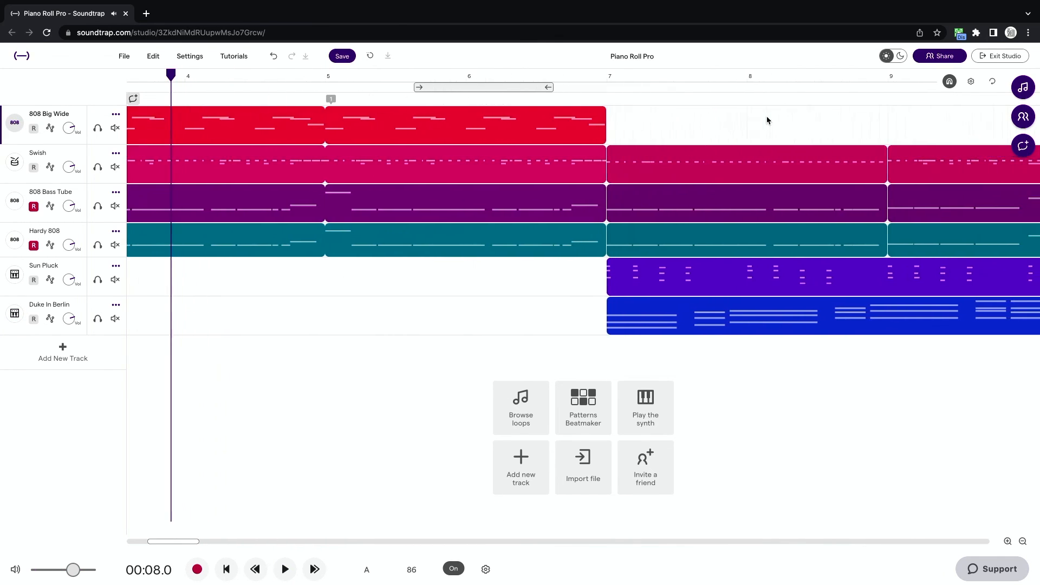
- Play the section from bar 7 to the end to check how the drums, bass and chords work together
key(space)
click(580, 79)
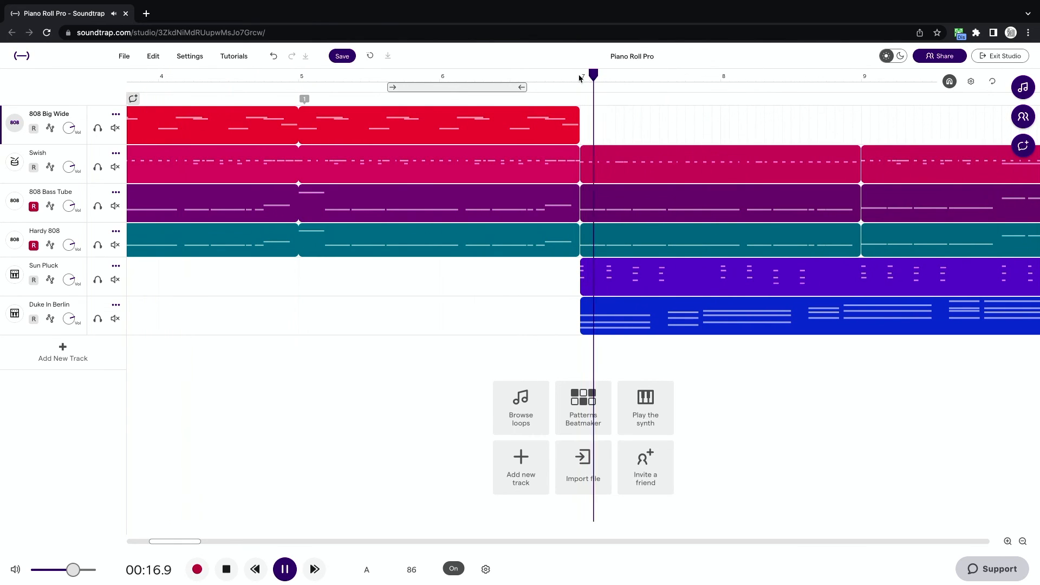
scroll(623, 208, right, 4)
scroll(637, 210, right, 10)
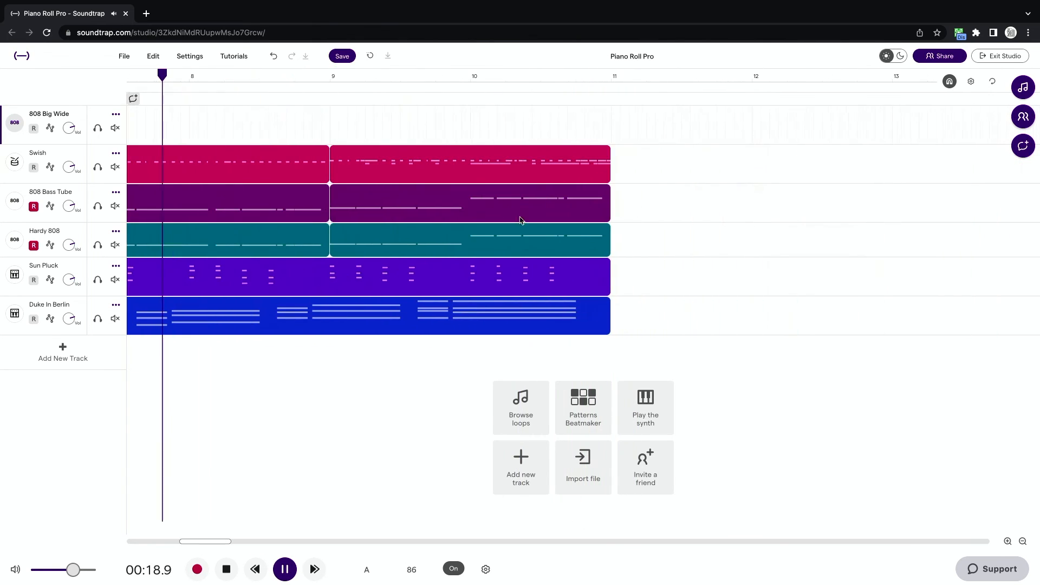
scroll(302, 239, left, 6)
key(space)
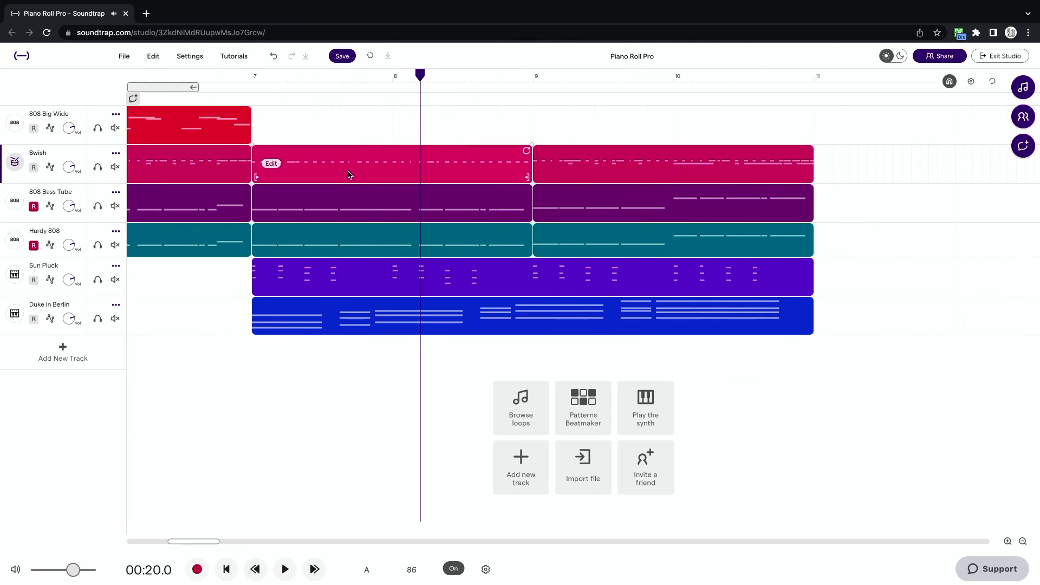
key(space)
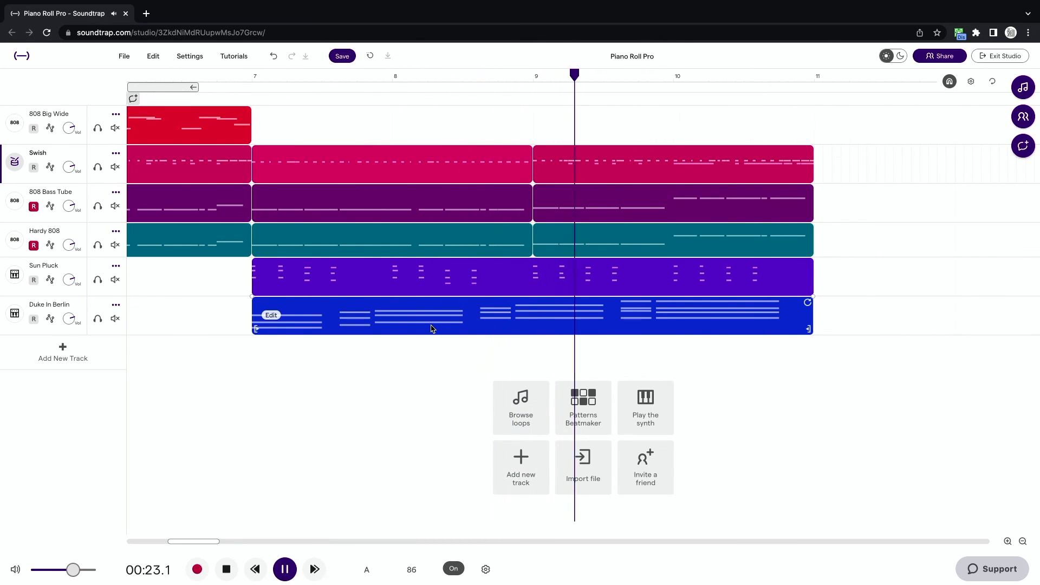
scroll(640, 274, down, 5)
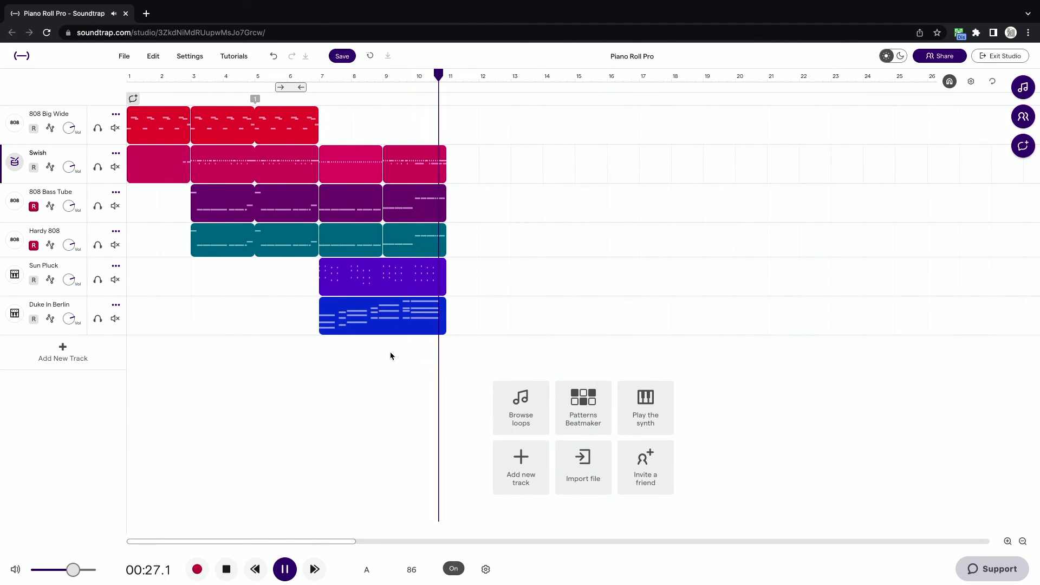
key(space)
- Delete the notes after the third bar 10 note in both Hardy 808 and 808 Bass Tube, then play the result
double_click(424, 242)
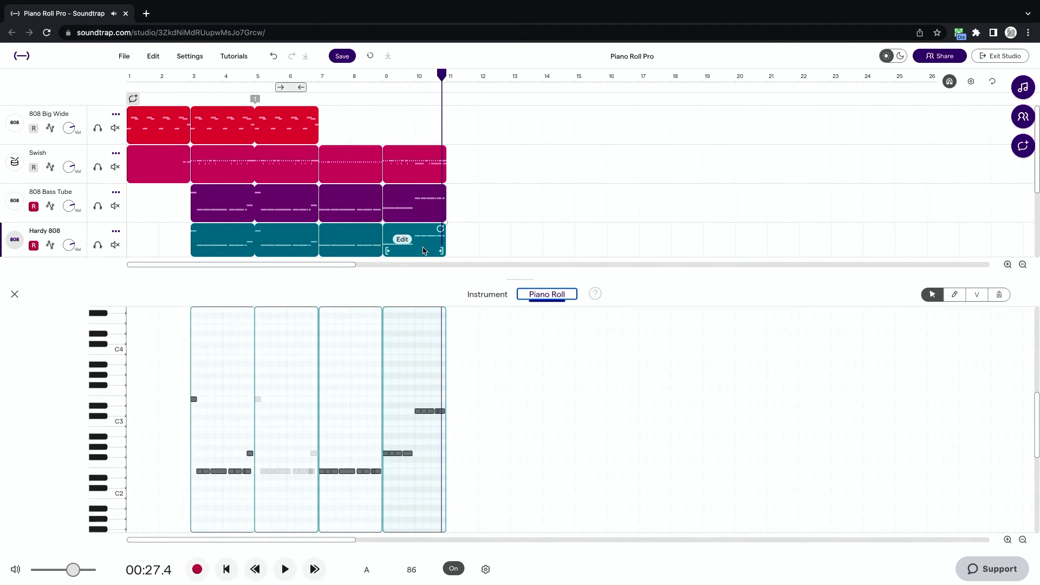
scroll(427, 368, up, 5)
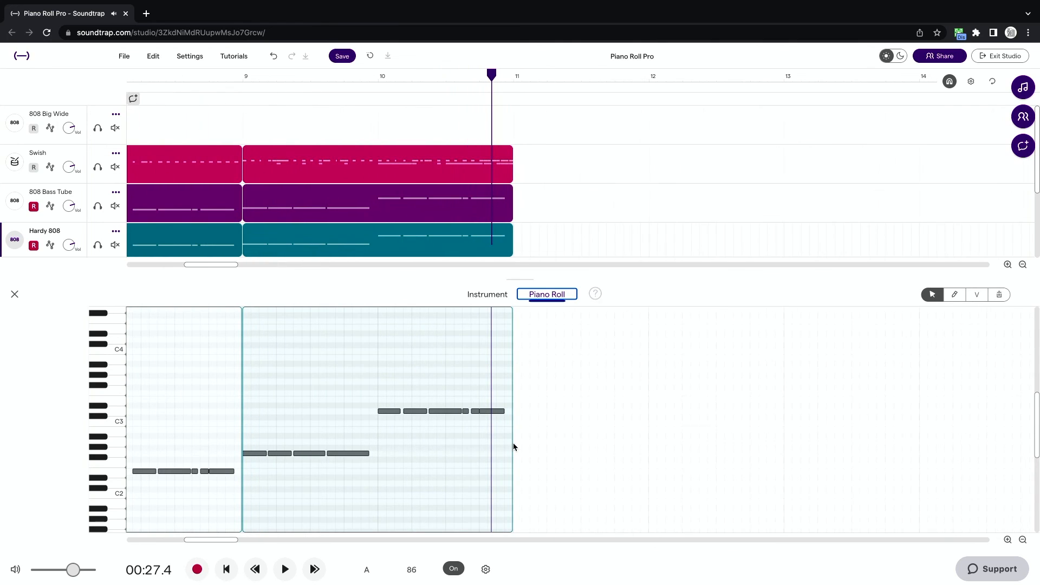
click(485, 395)
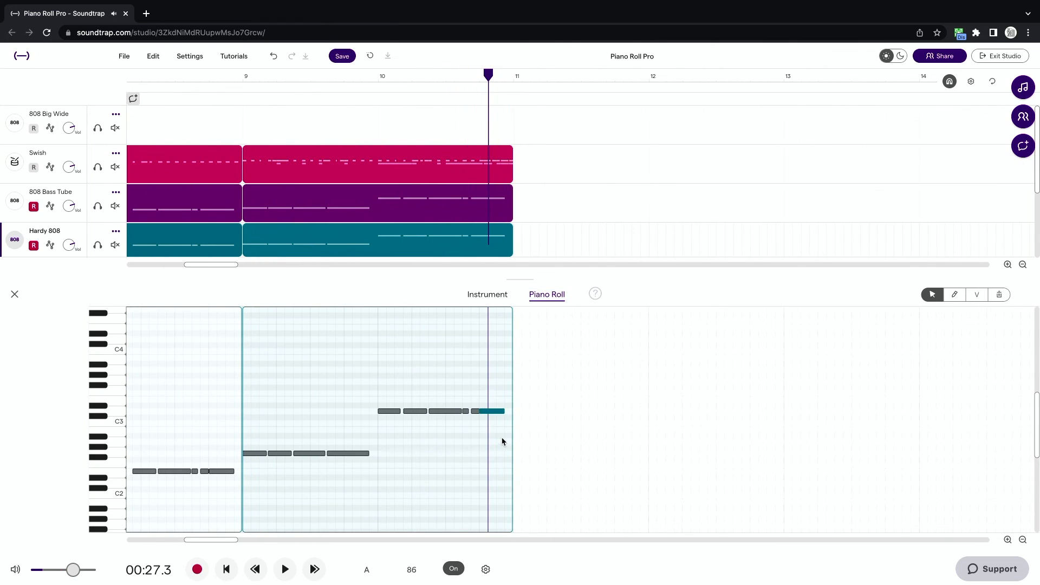
key(Delete)
drag(481, 432, 464, 406)
key(Delete)
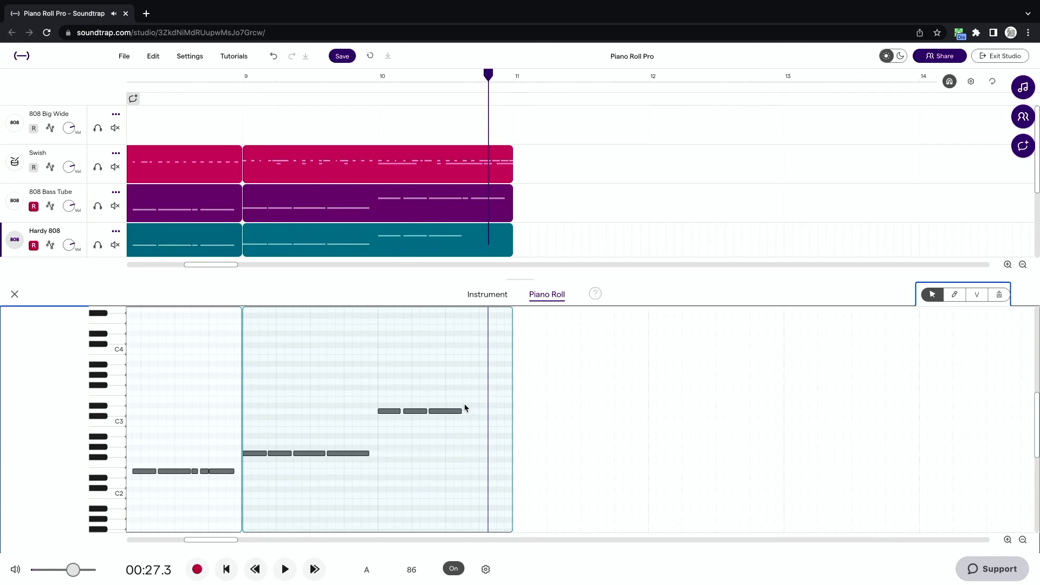
click(470, 220)
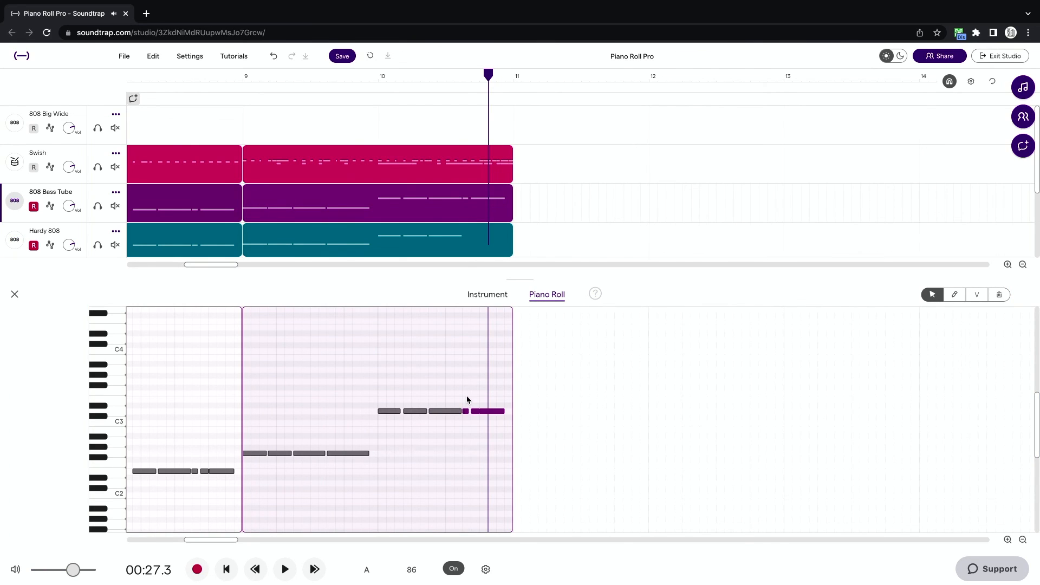
click(379, 82)
key(space)
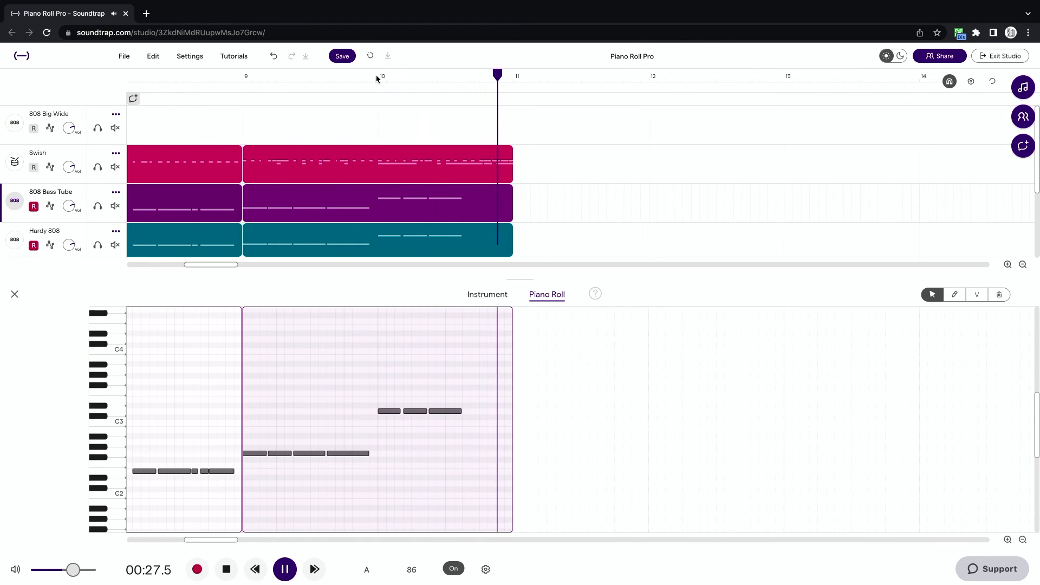
- Copy the 808 Big Wide, Swish, 808 Bass Tube and Hardy 808 regions of bars 3 to 6 to bar 11, and play from bar 10
scroll(309, 107, down, 2)
scroll(308, 107, down, 3)
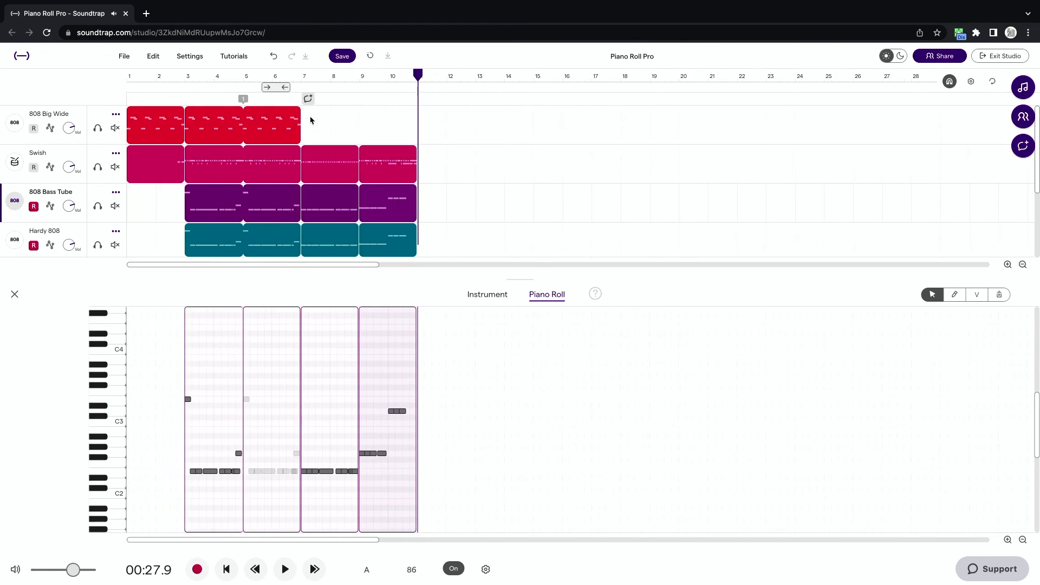
scroll(311, 120, down, 1)
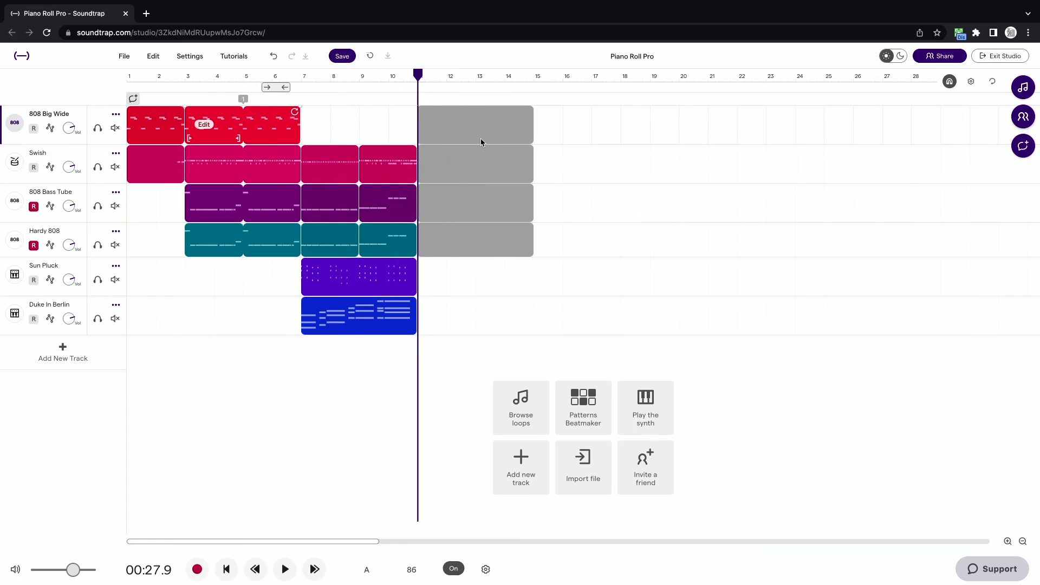
click(390, 78)
key(space)
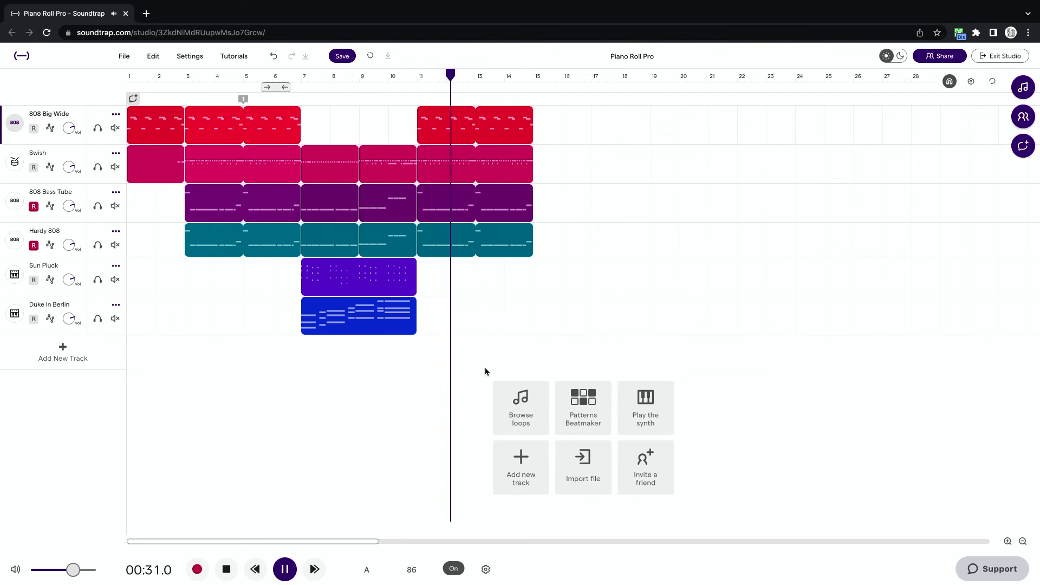
- Stop playback and open the notes of the 808 Bass Tube region at bar 9 in the piano roll
key(space)
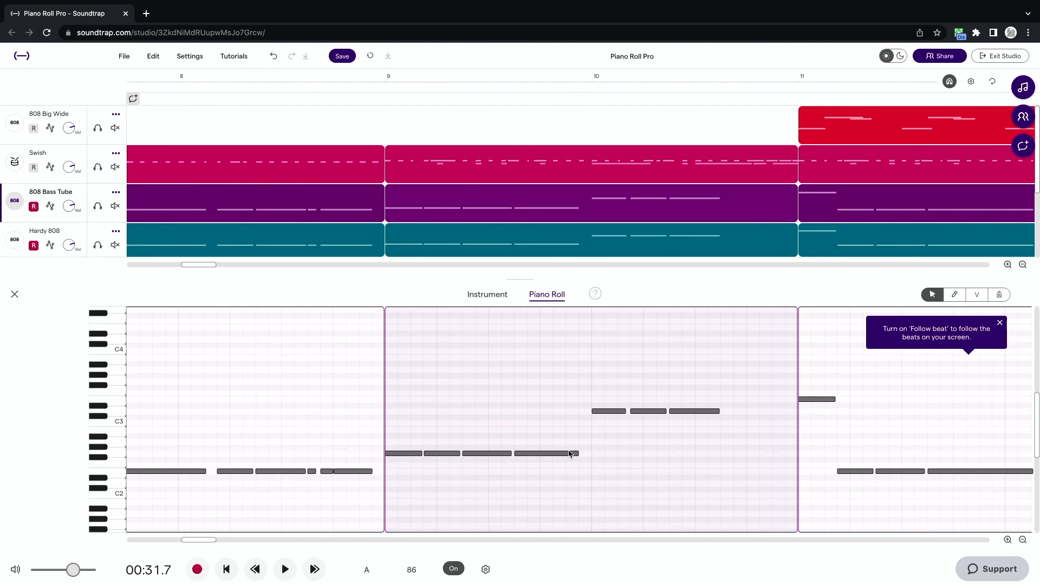
scroll(569, 454, right, 6)
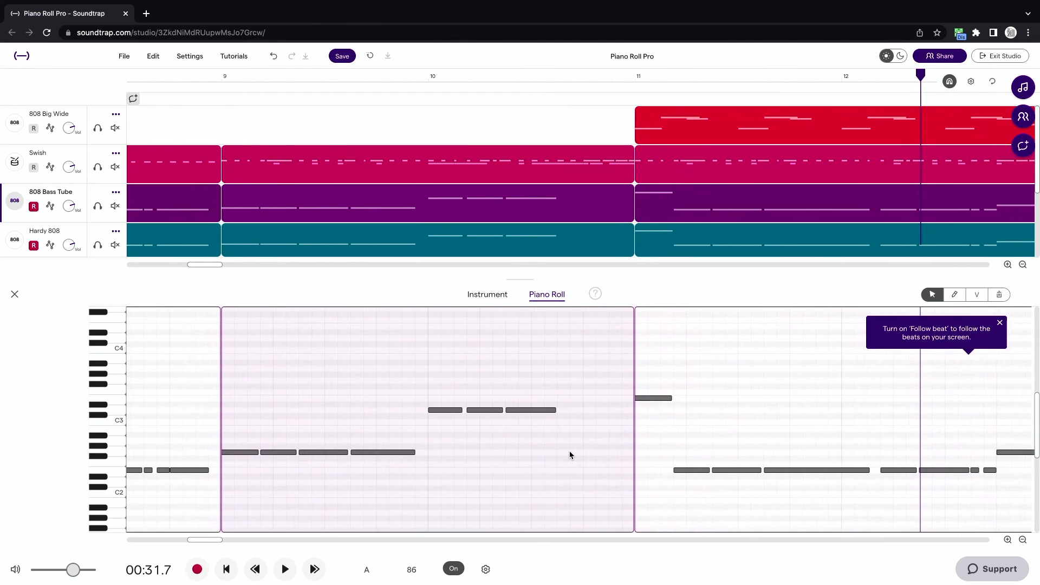